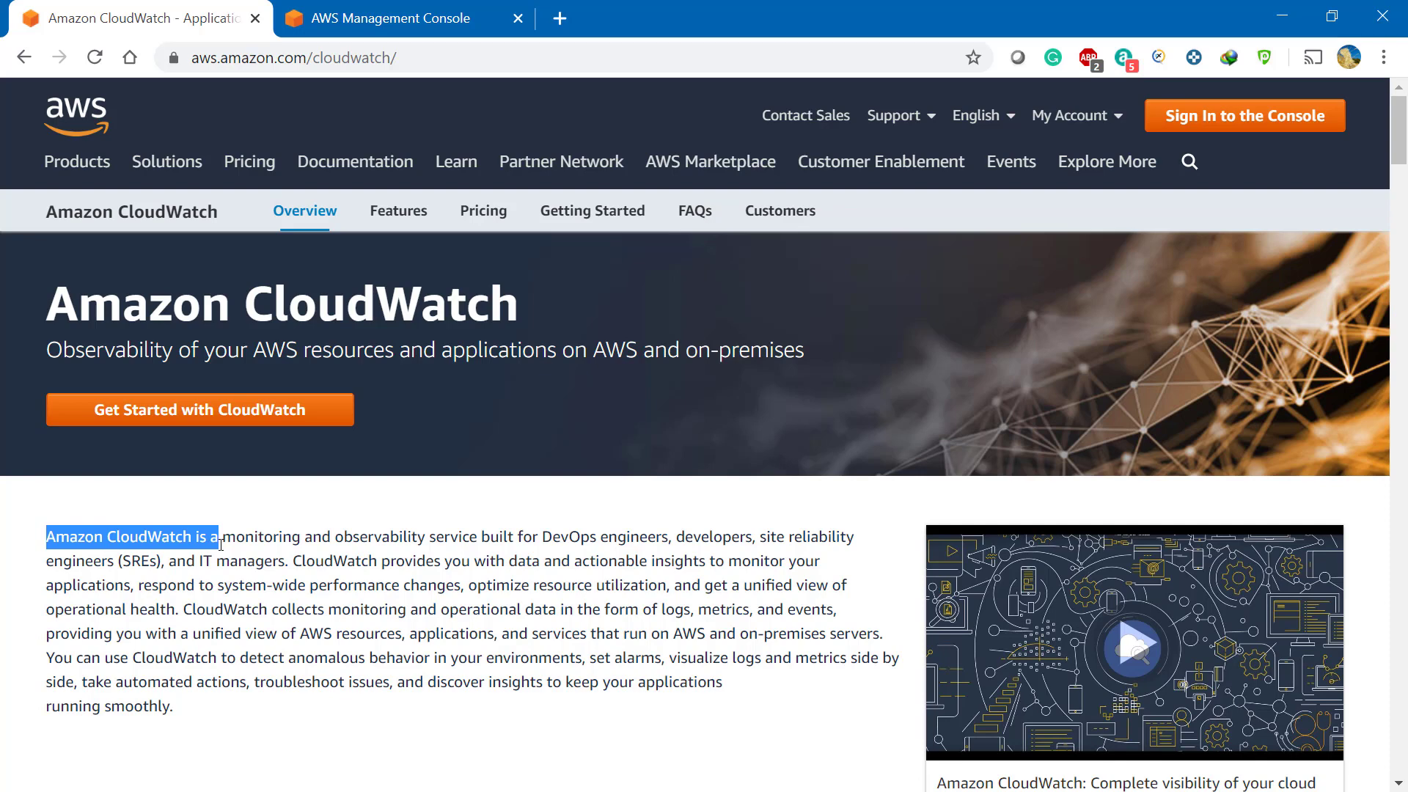
# Open the CloudWatch console from its product page and also through the service search in the AWS Management Console
pyautogui.click(203, 420)
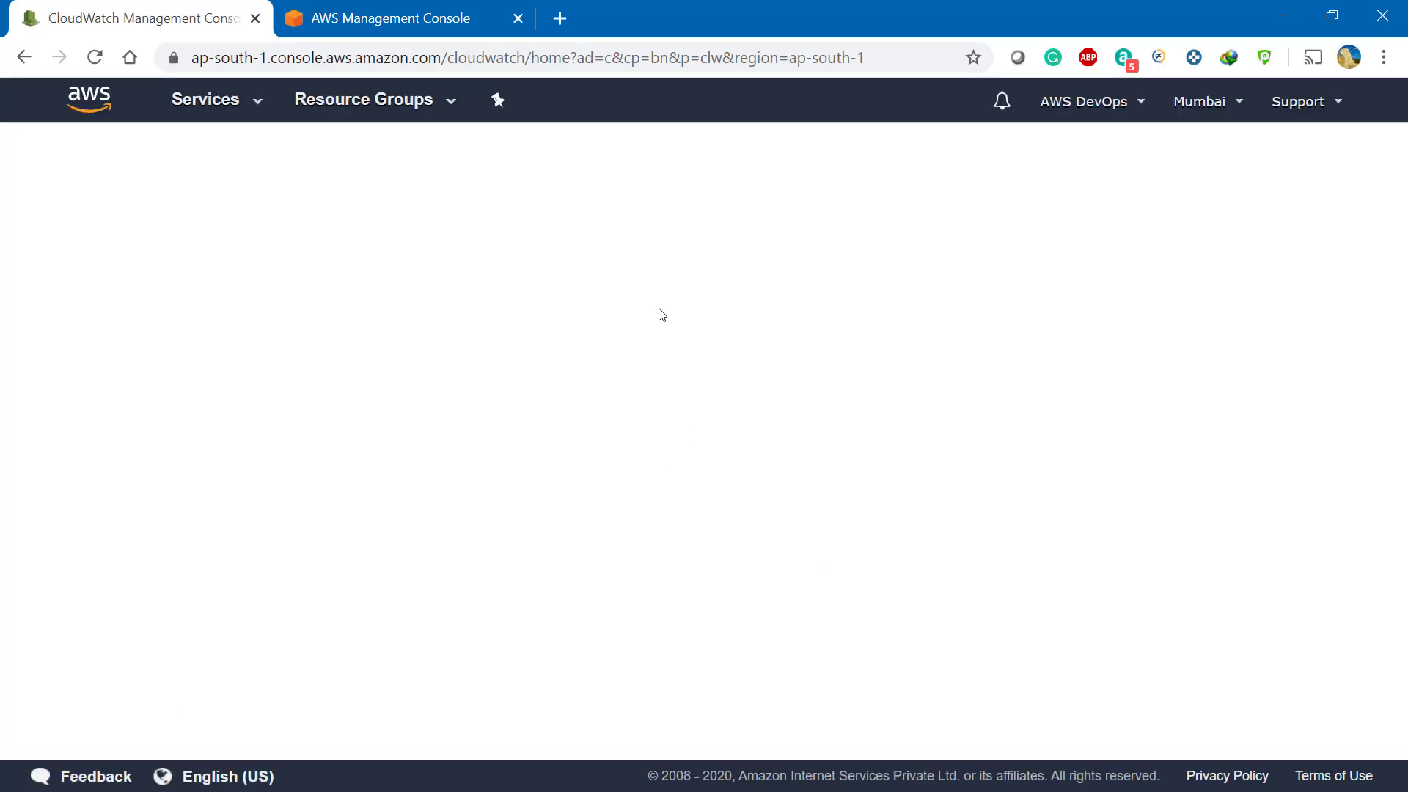
pyautogui.click(416, 34)
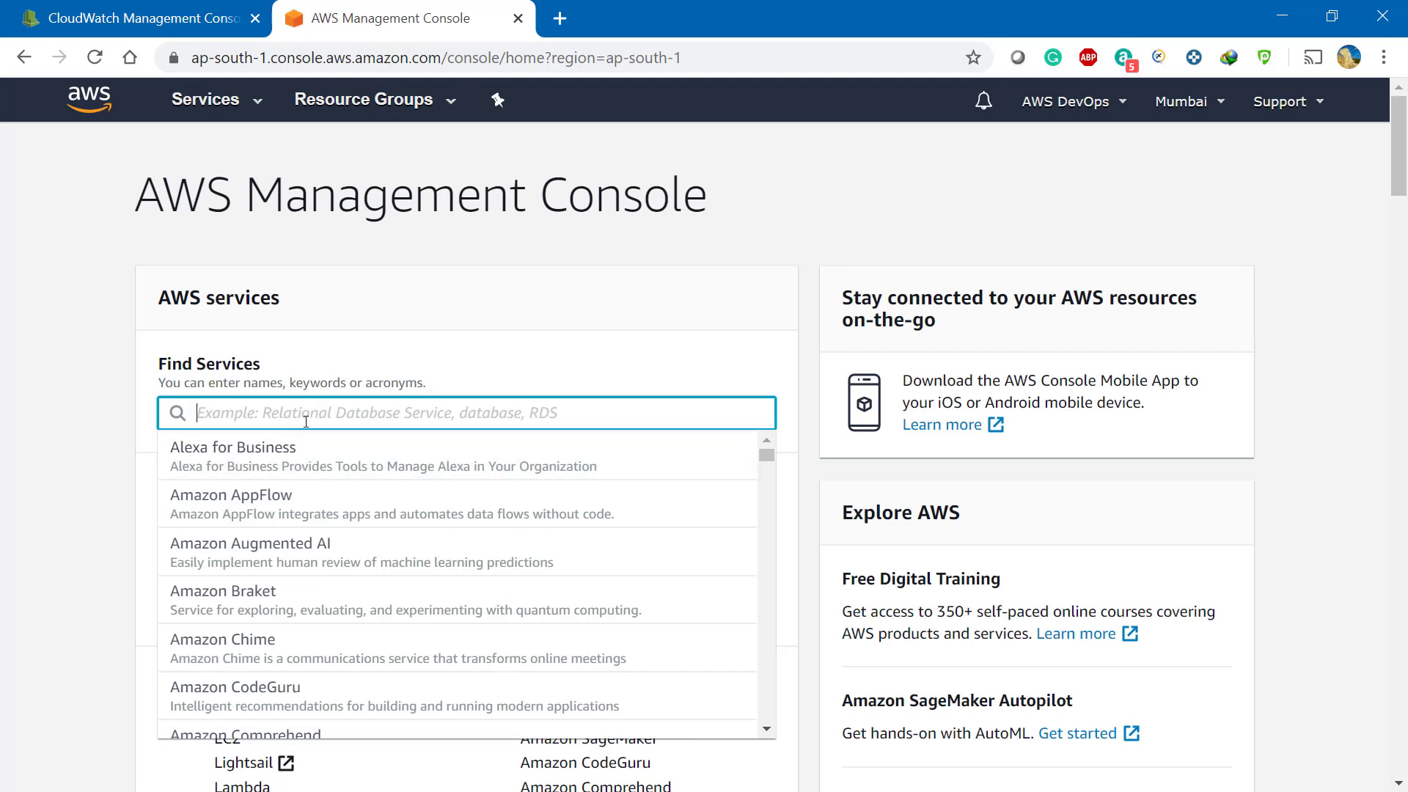
pyautogui.write('cloudwatc')
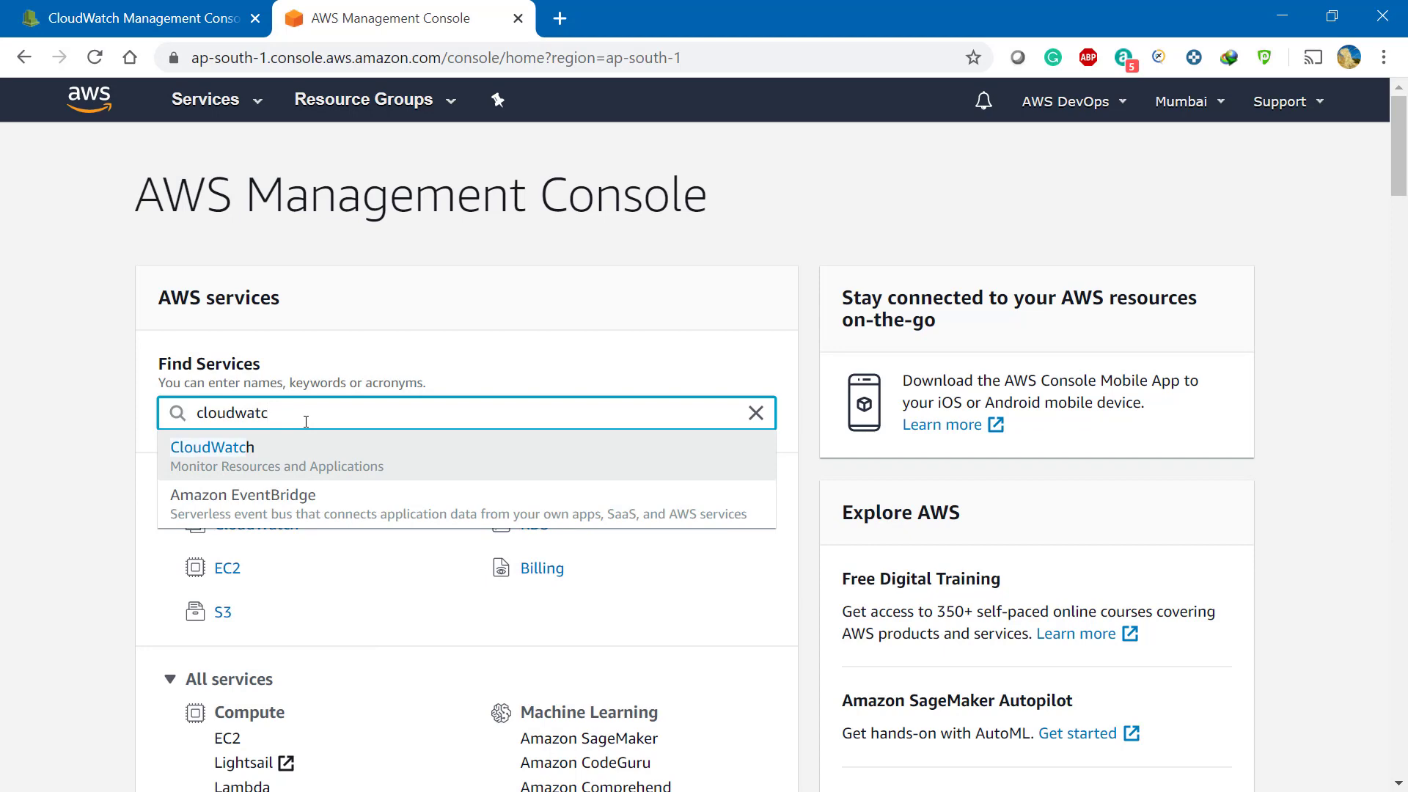
pyautogui.click(281, 455)
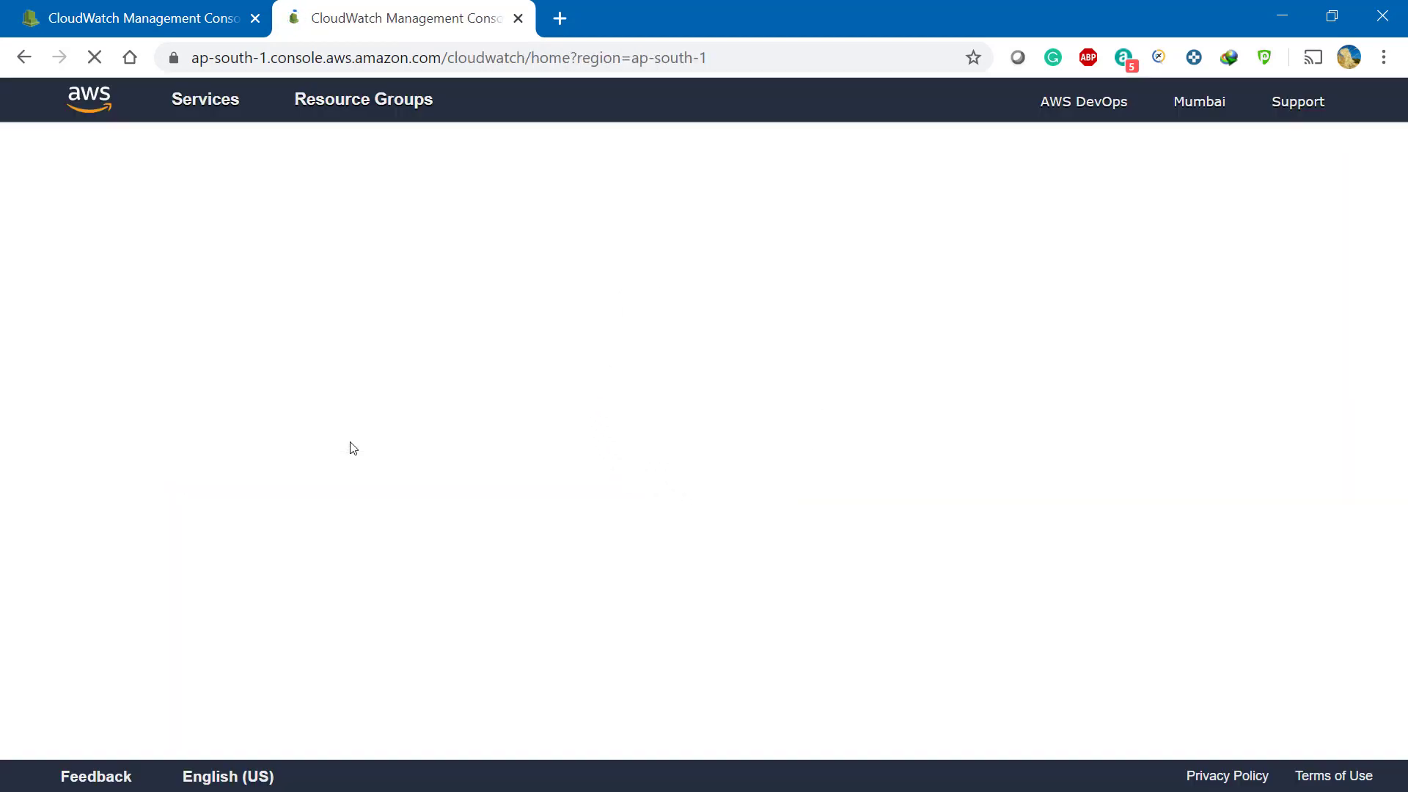
pyautogui.click(218, 33)
pyautogui.click(384, 31)
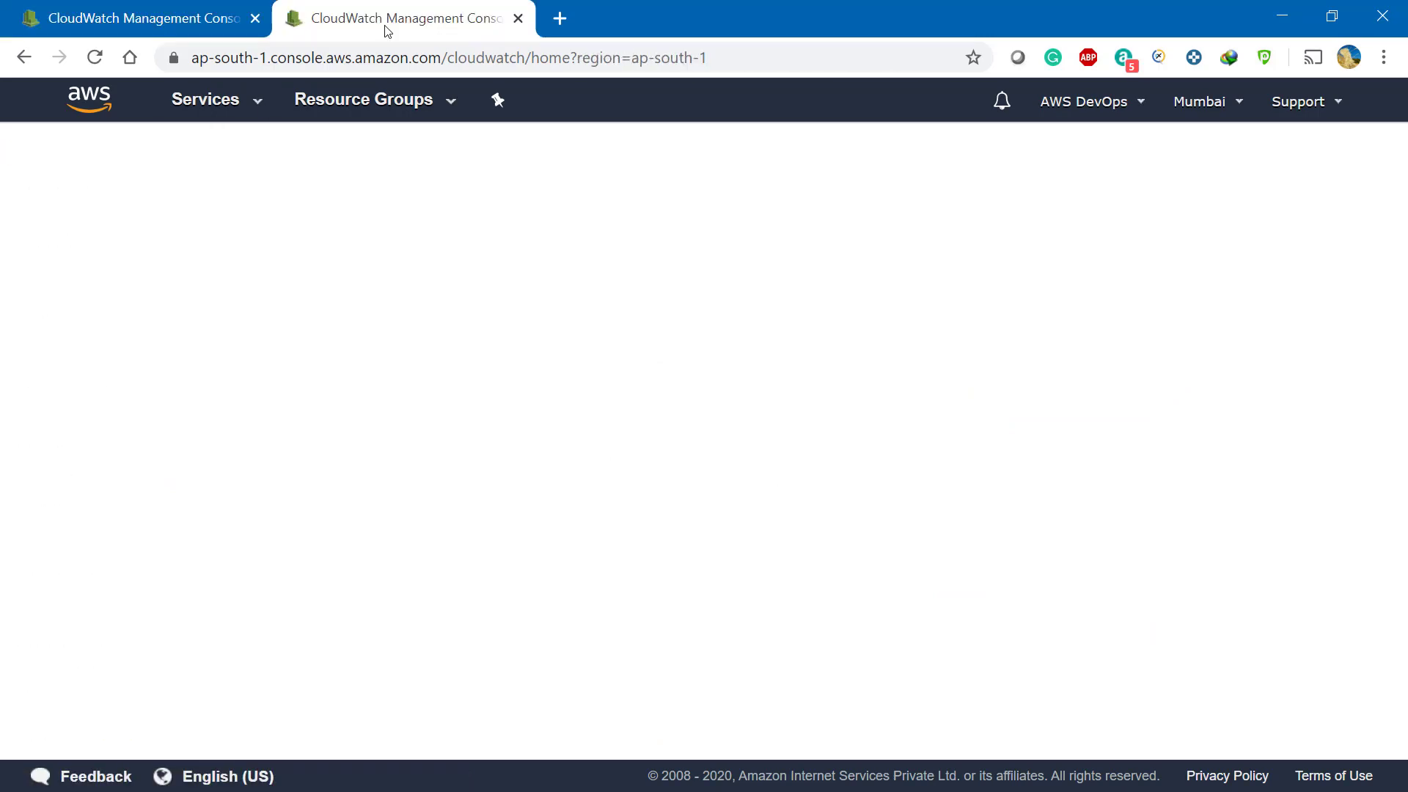
pyautogui.click(141, 21)
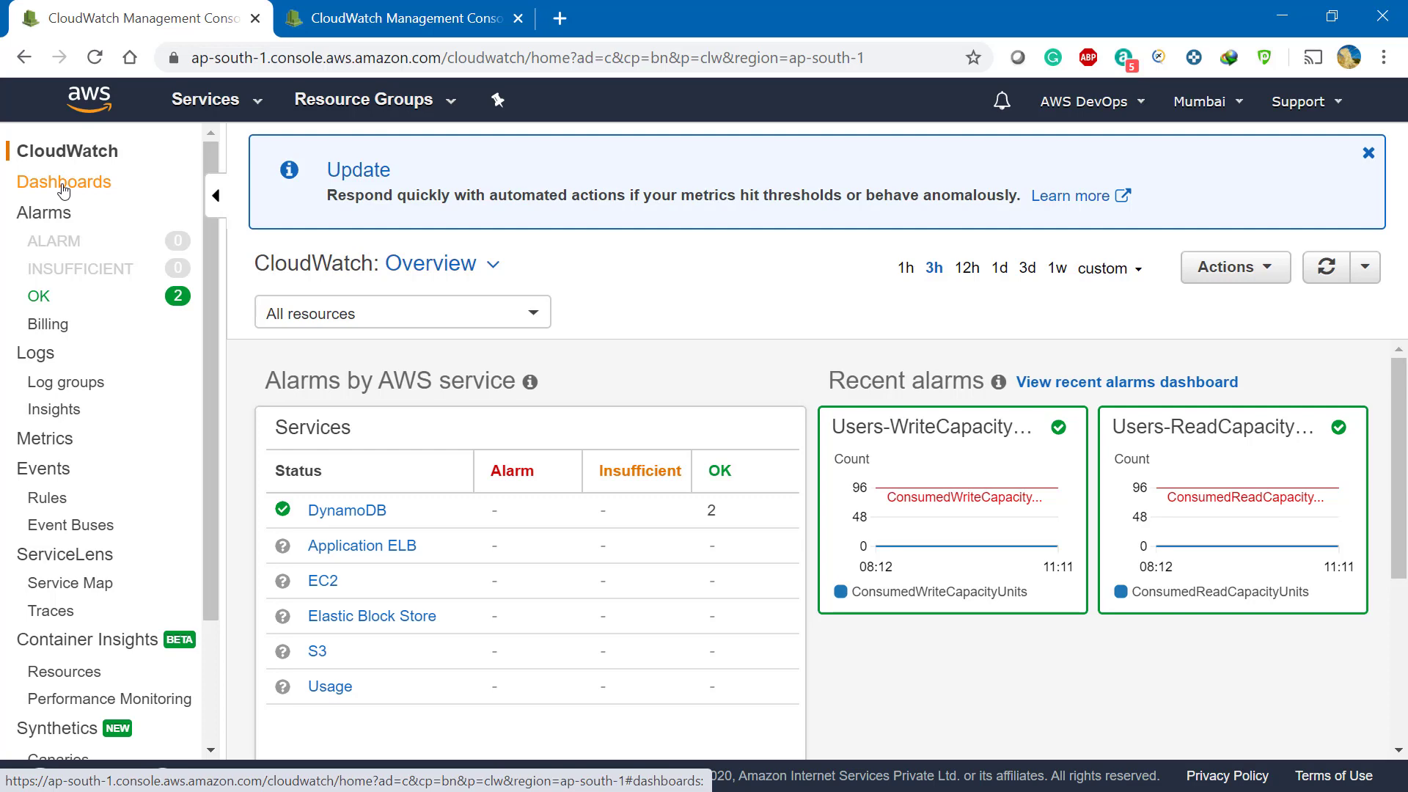
# Open the EC2 service in the second browser tab and display its Instances list
pyautogui.click(412, 19)
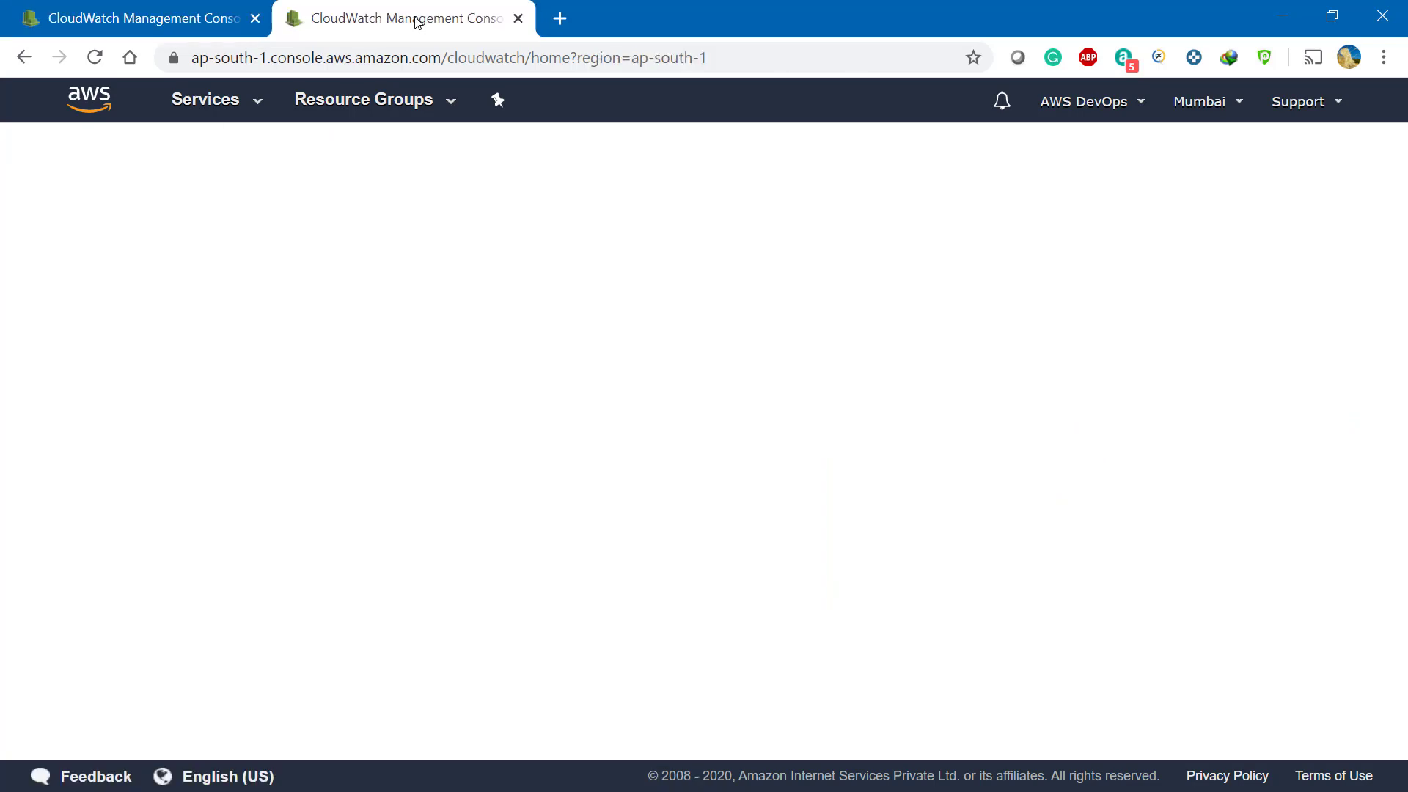
pyautogui.click(205, 100)
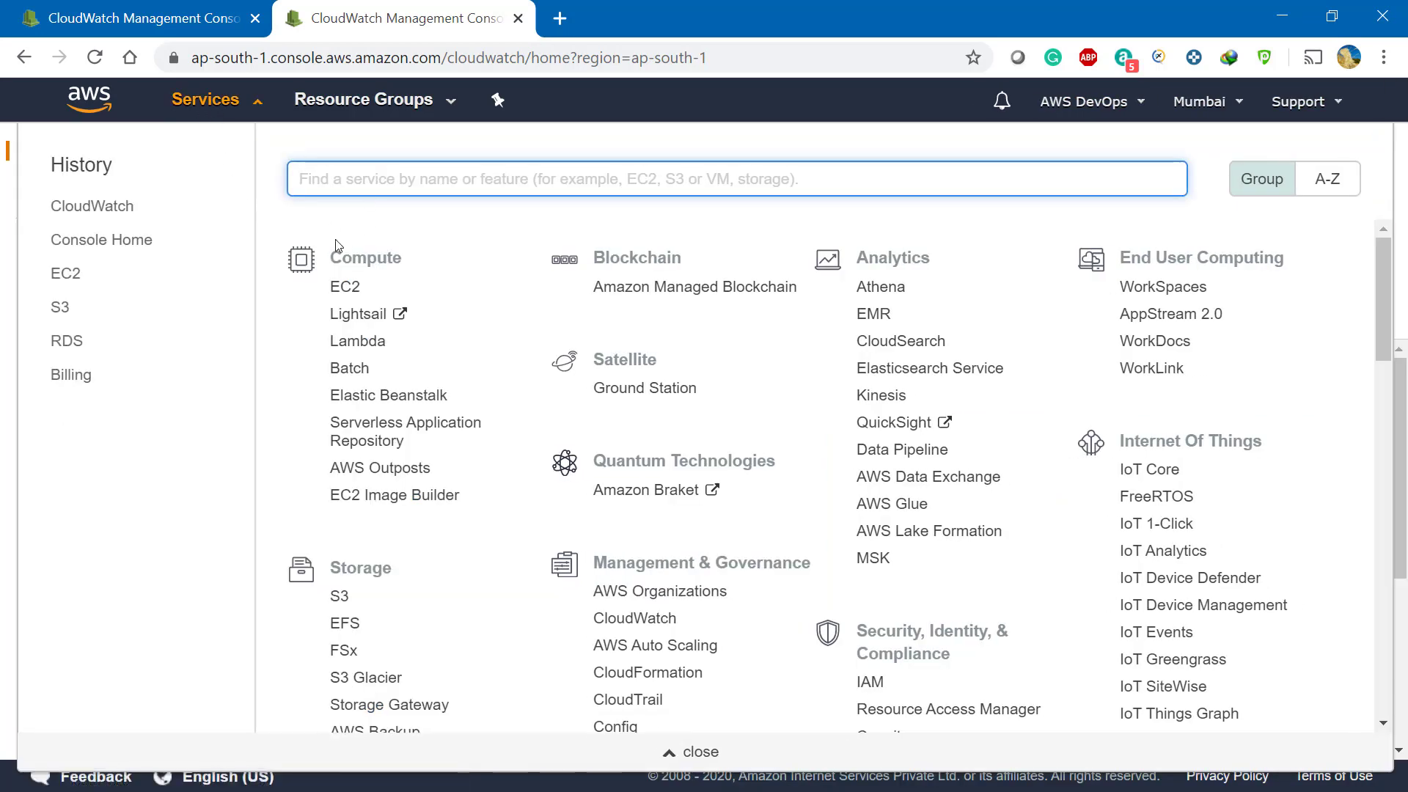
pyautogui.click(59, 278)
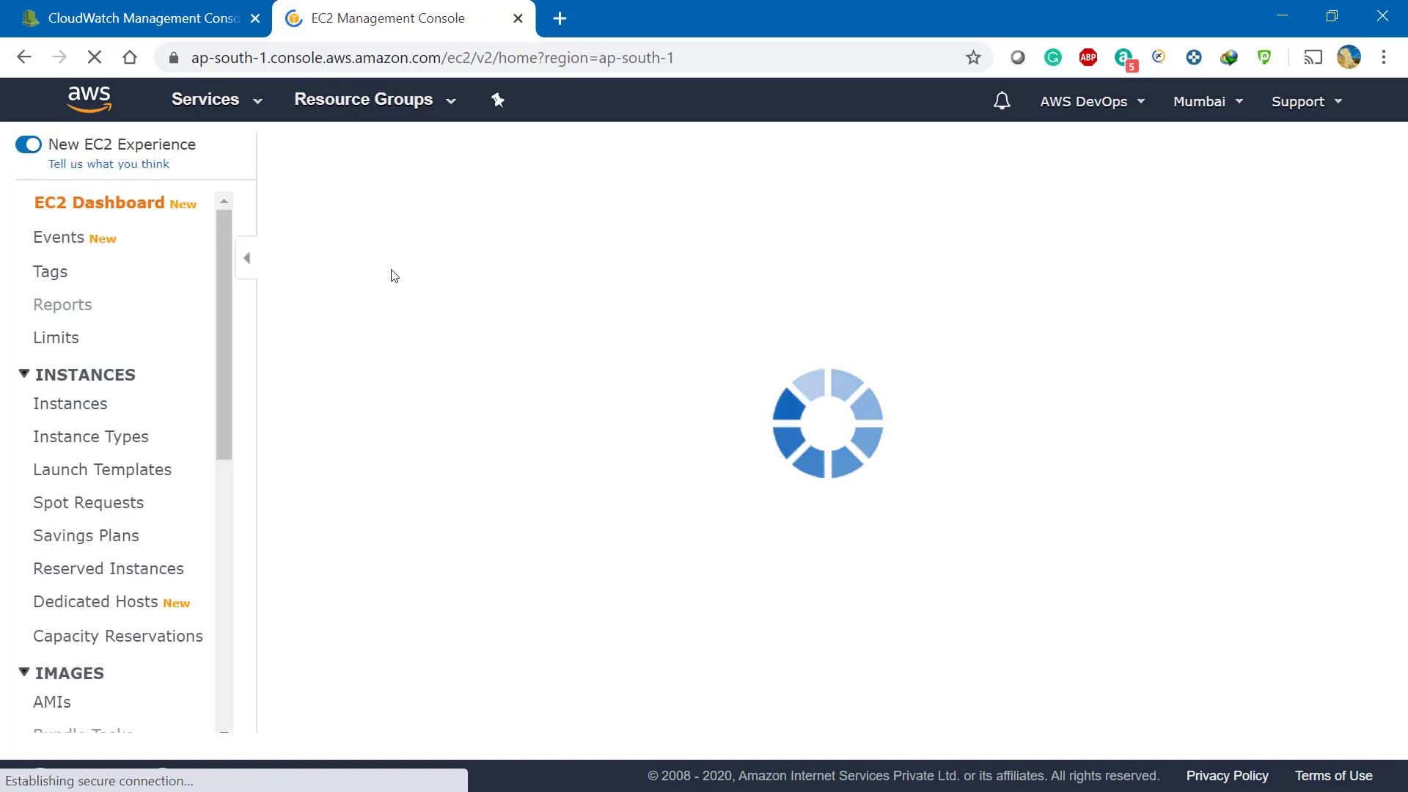
pyautogui.click(72, 404)
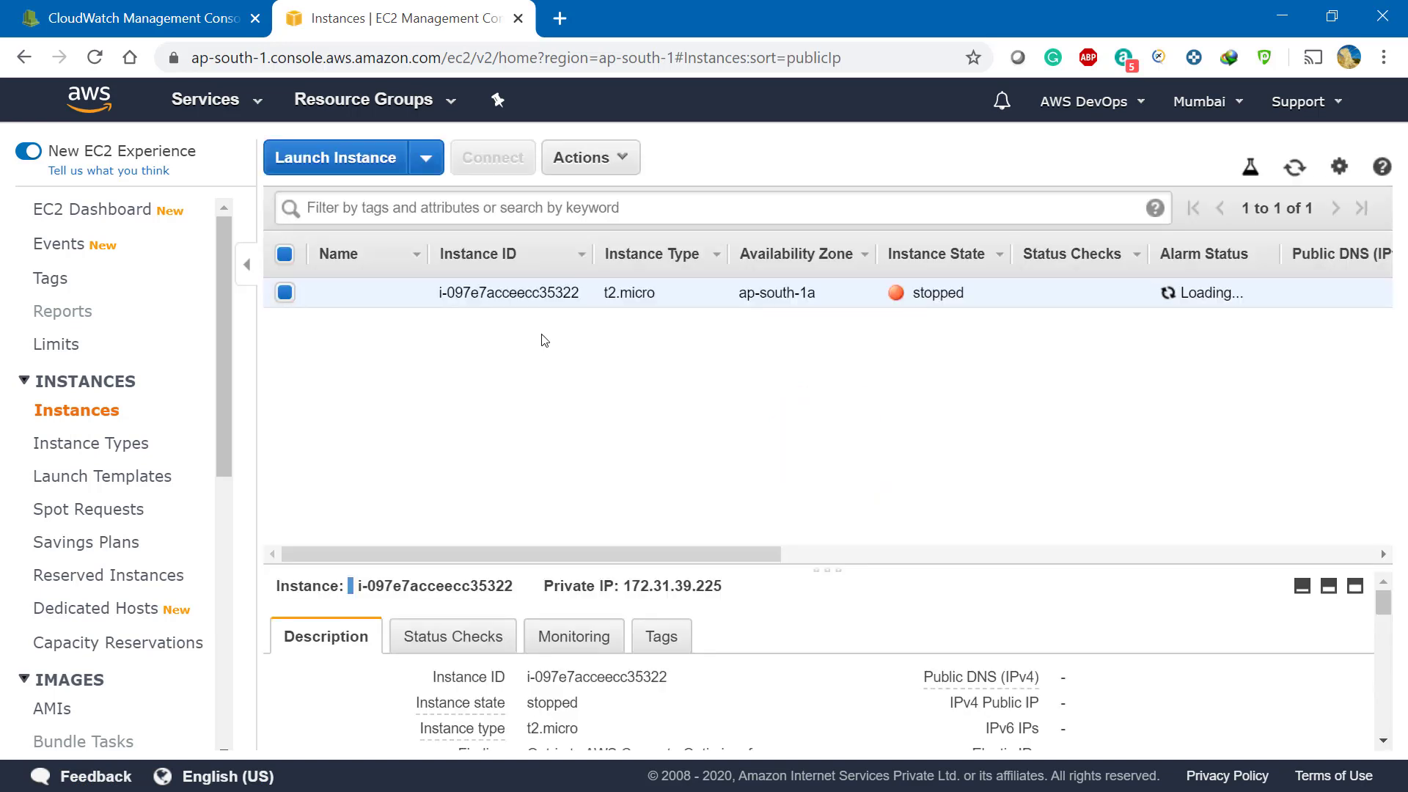
# Start the stopped t2.micro instance and highlight its instance ID in the list
pyautogui.rightClick(537, 296)
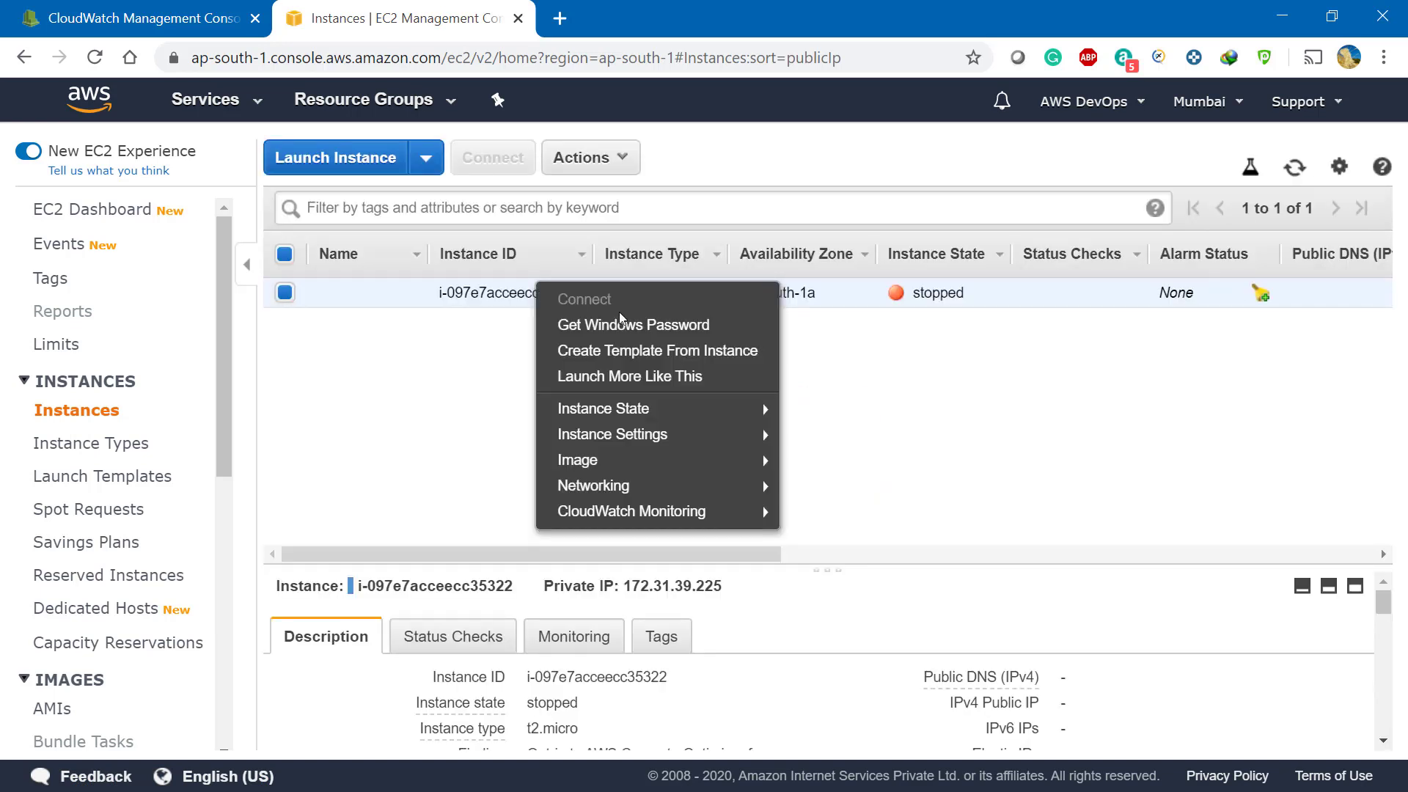
pyautogui.moveTo(594, 409)
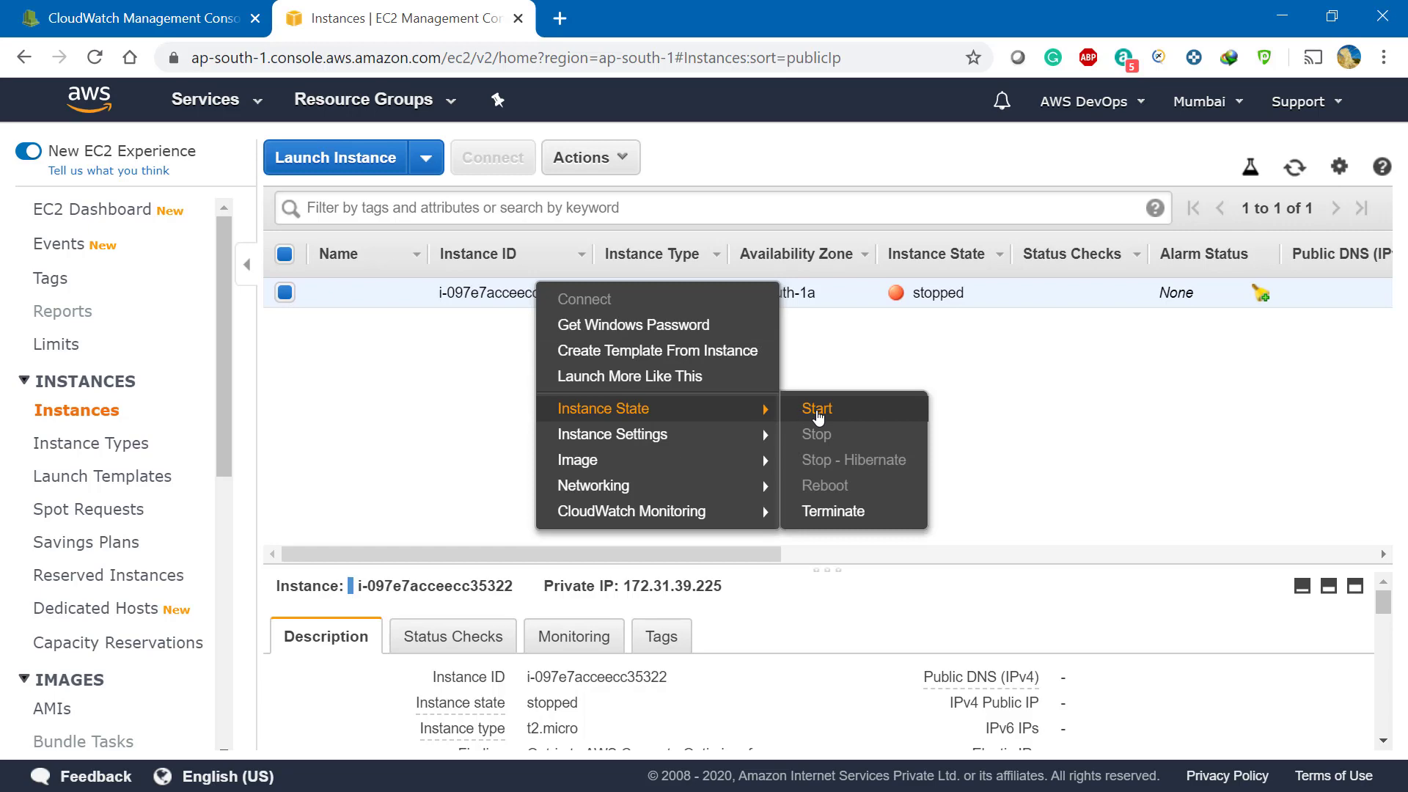
pyautogui.click(817, 409)
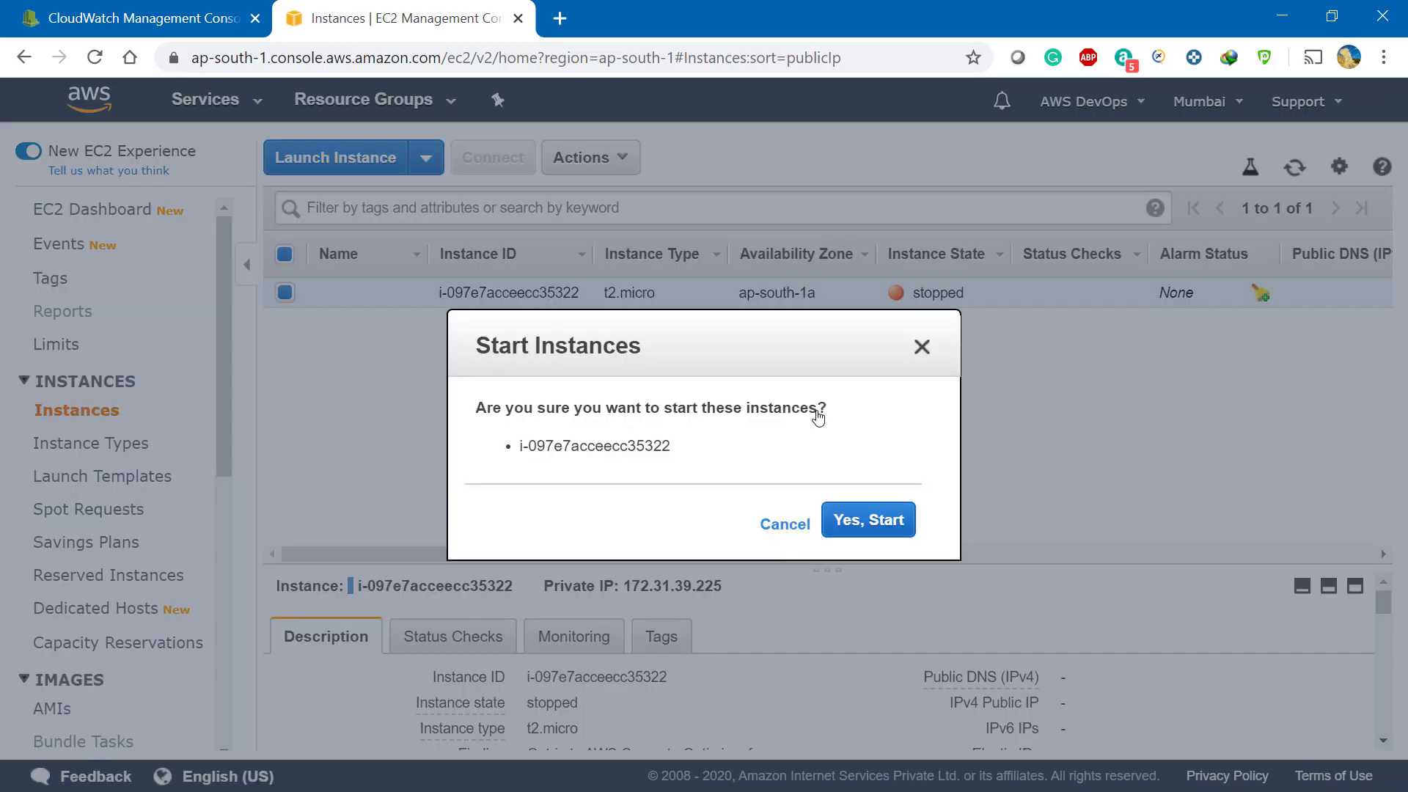
pyautogui.click(892, 524)
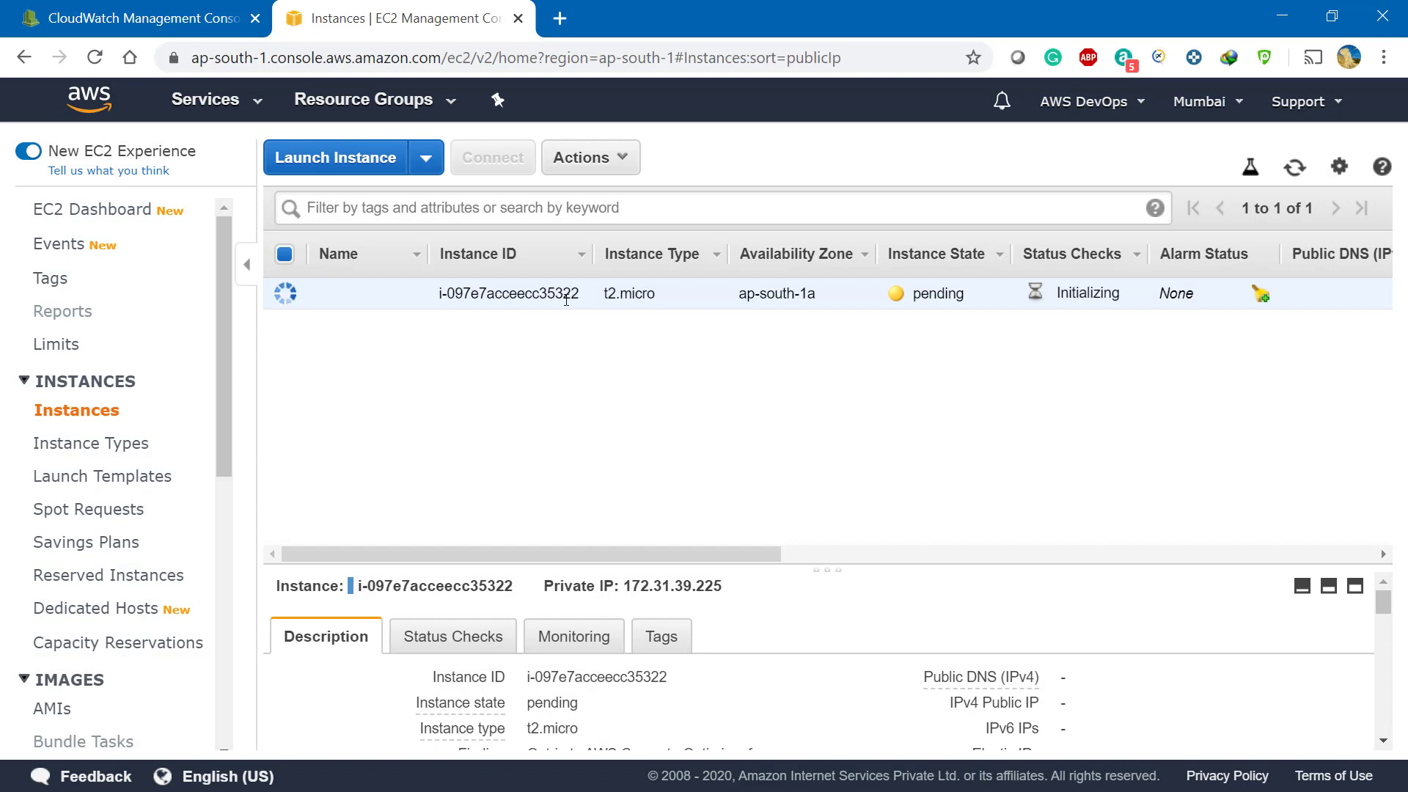
pyautogui.moveTo(578, 296); pyautogui.dragTo(436, 297)
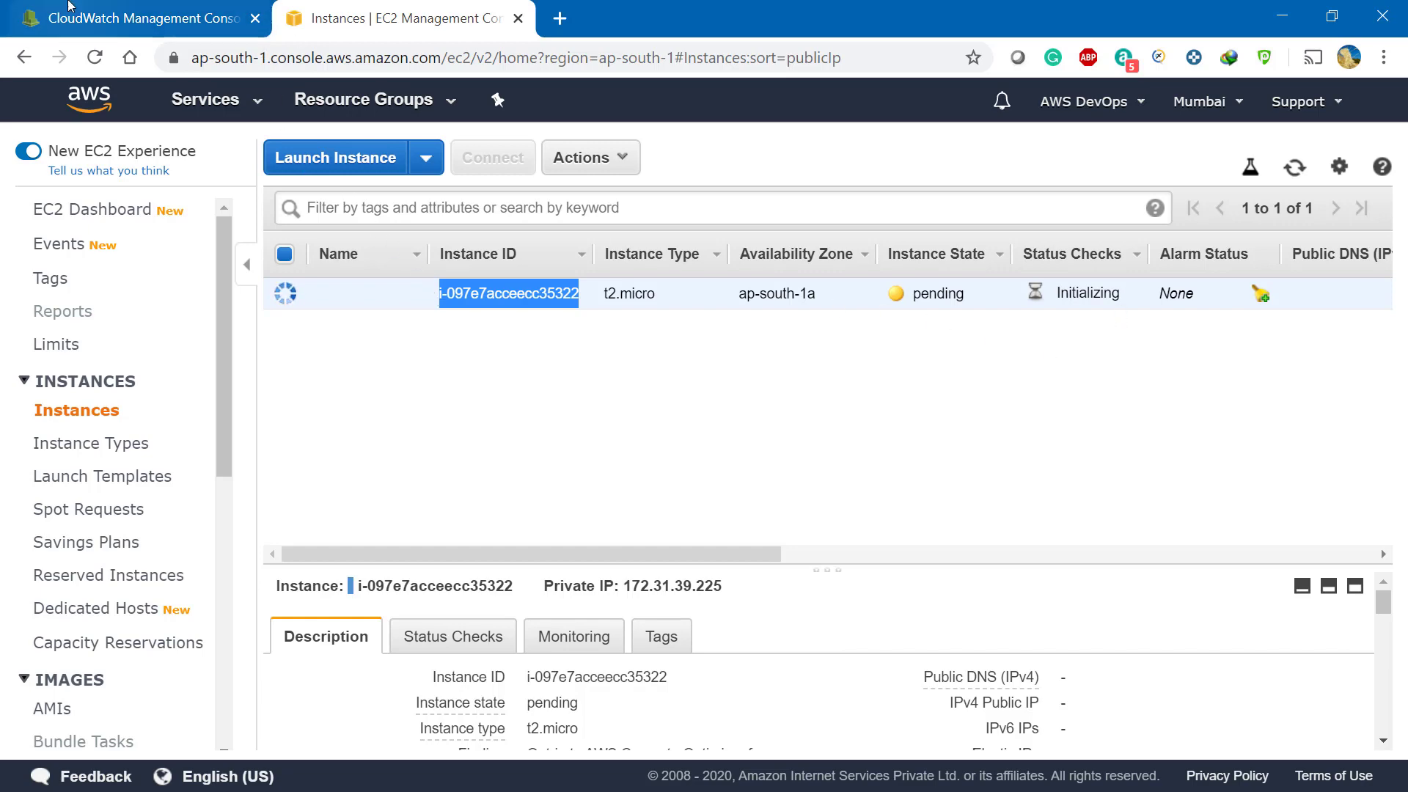
# Return to the CloudWatch console in the other browser tab and open its Dashboards page
pyautogui.click(136, 18)
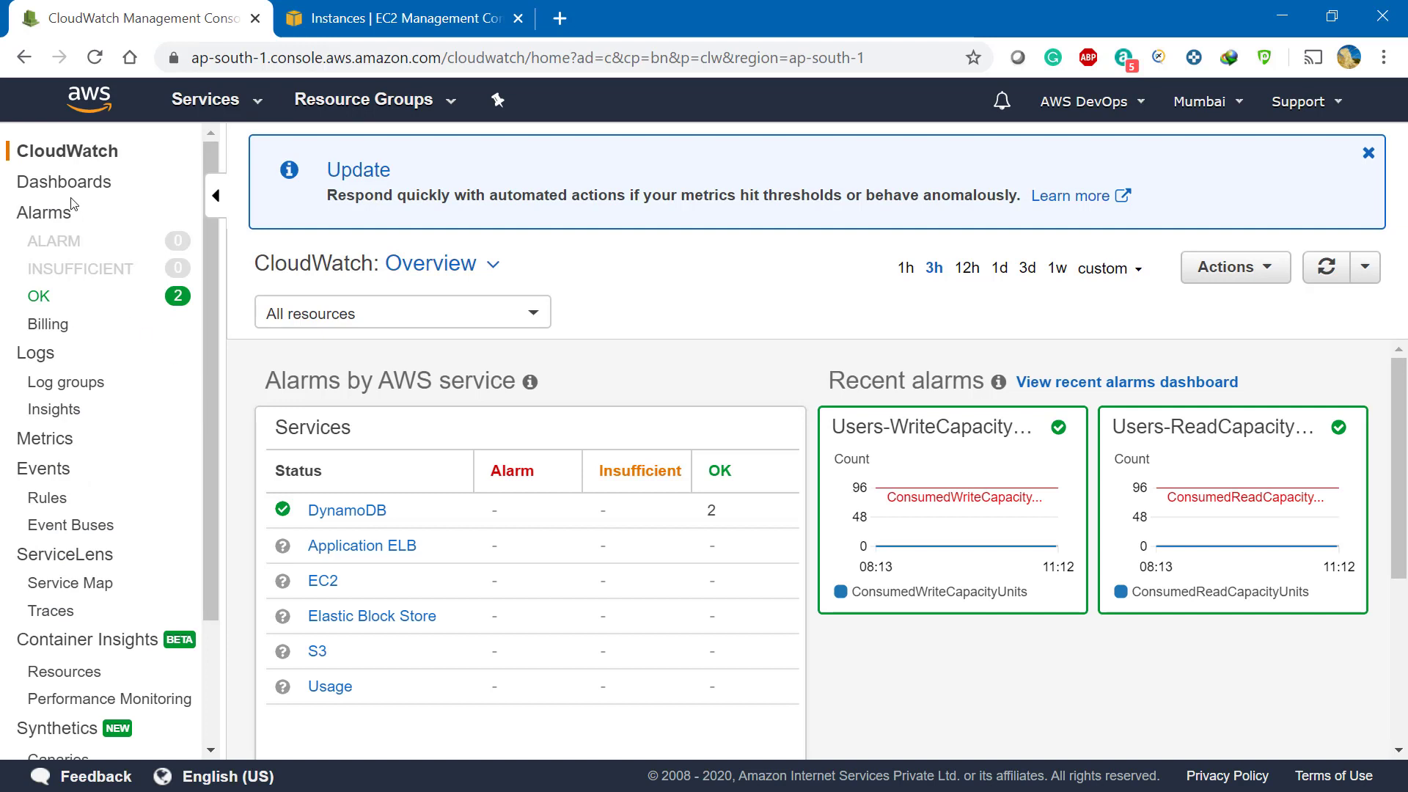
pyautogui.click(69, 157)
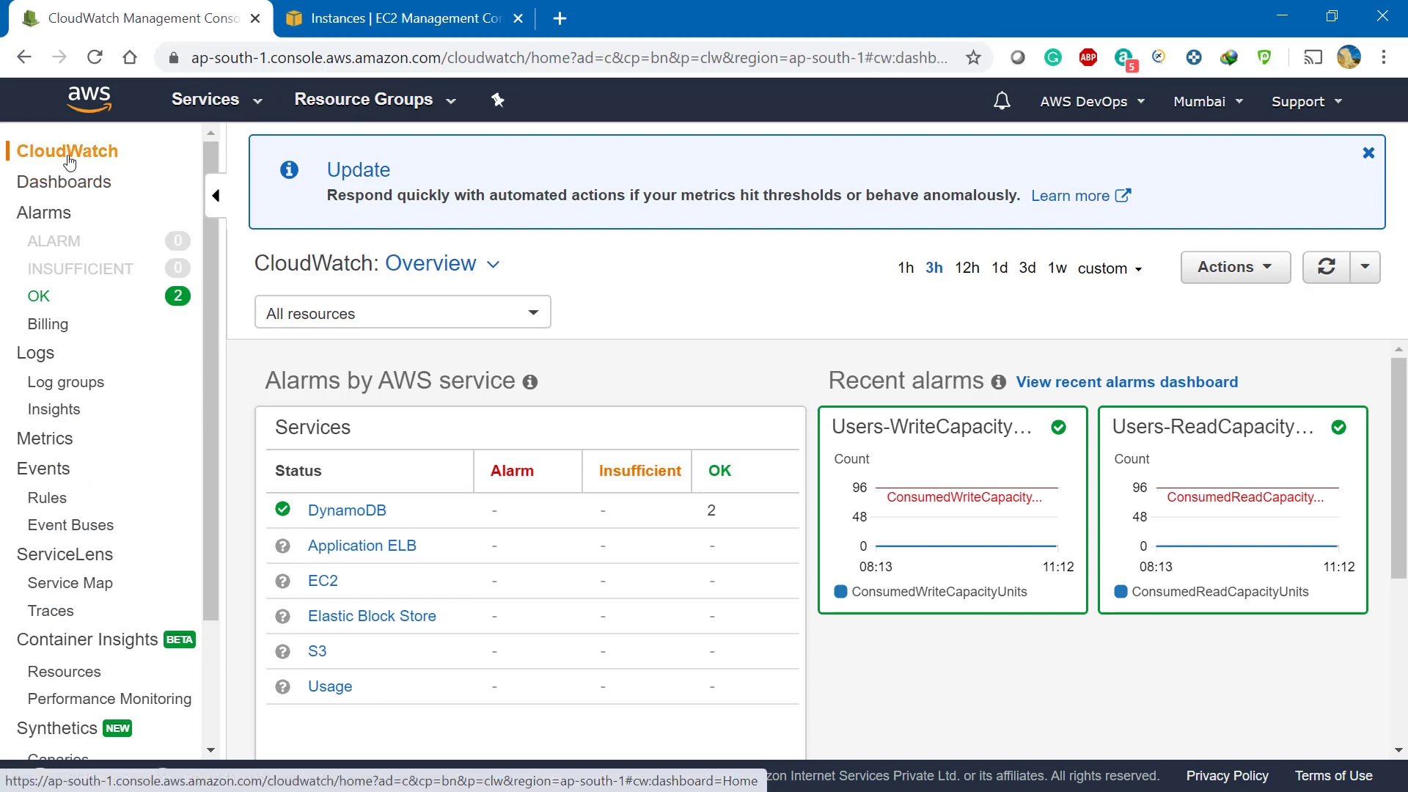
pyautogui.click(69, 187)
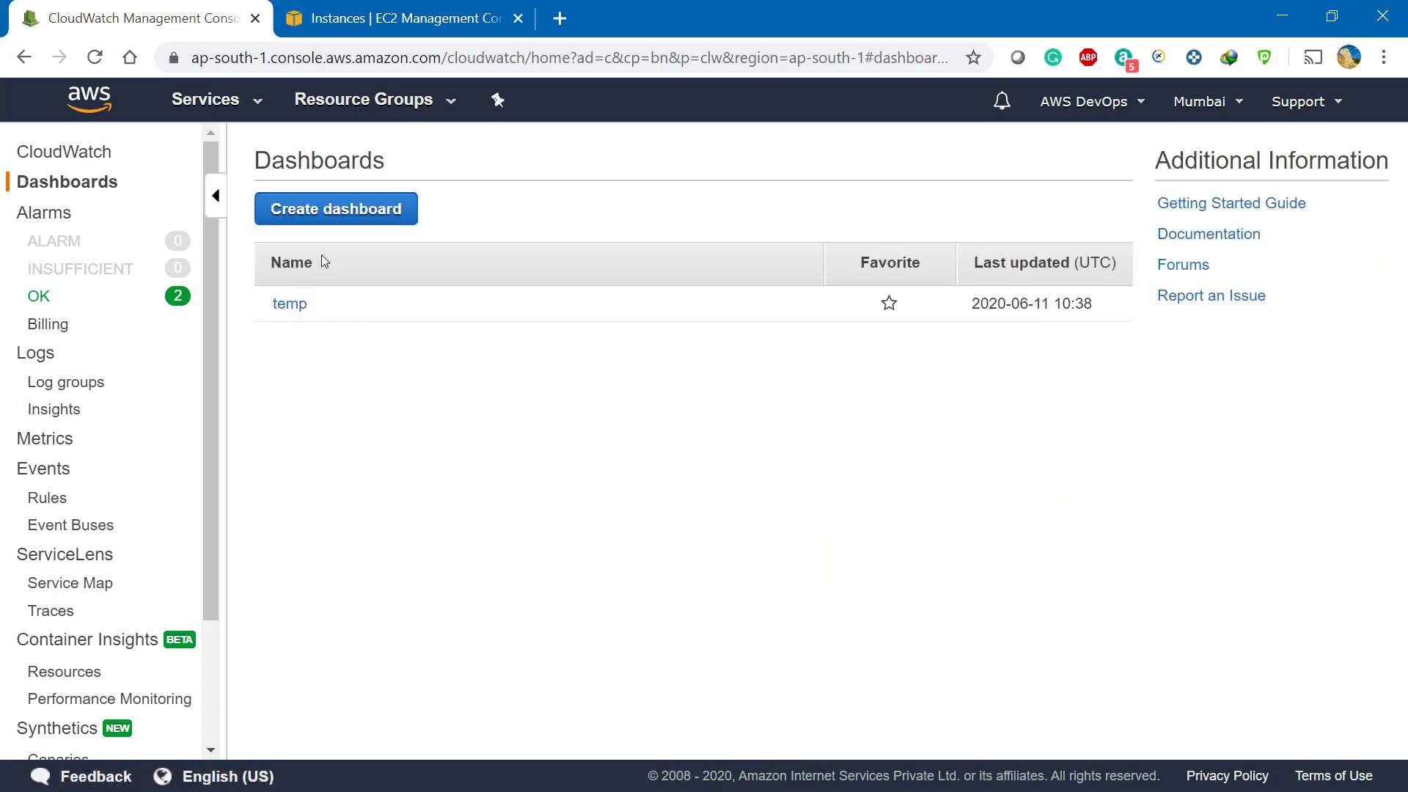
# Create a new CloudWatch dashboard named my-first-dashboard
pyautogui.click(316, 217)
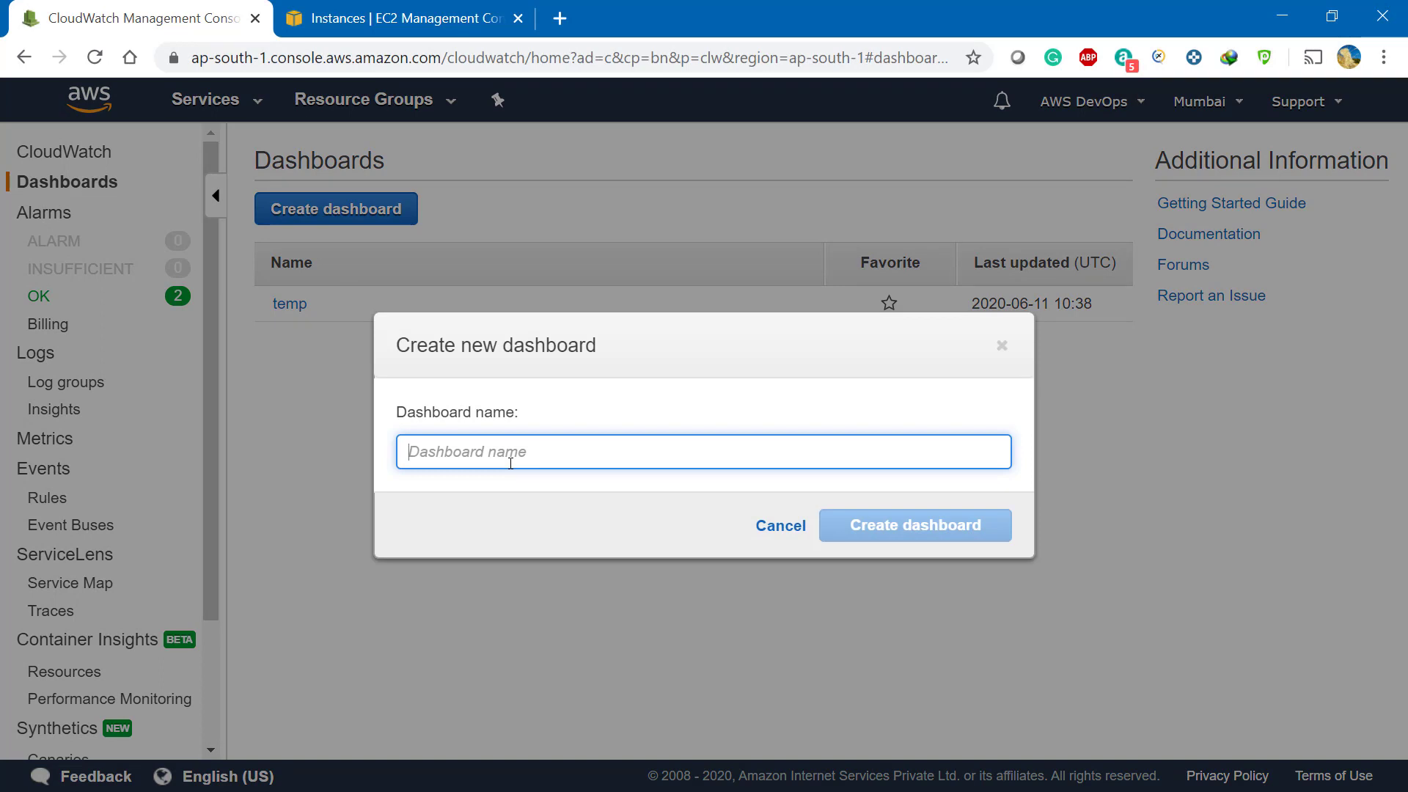
pyautogui.write('my-firs')
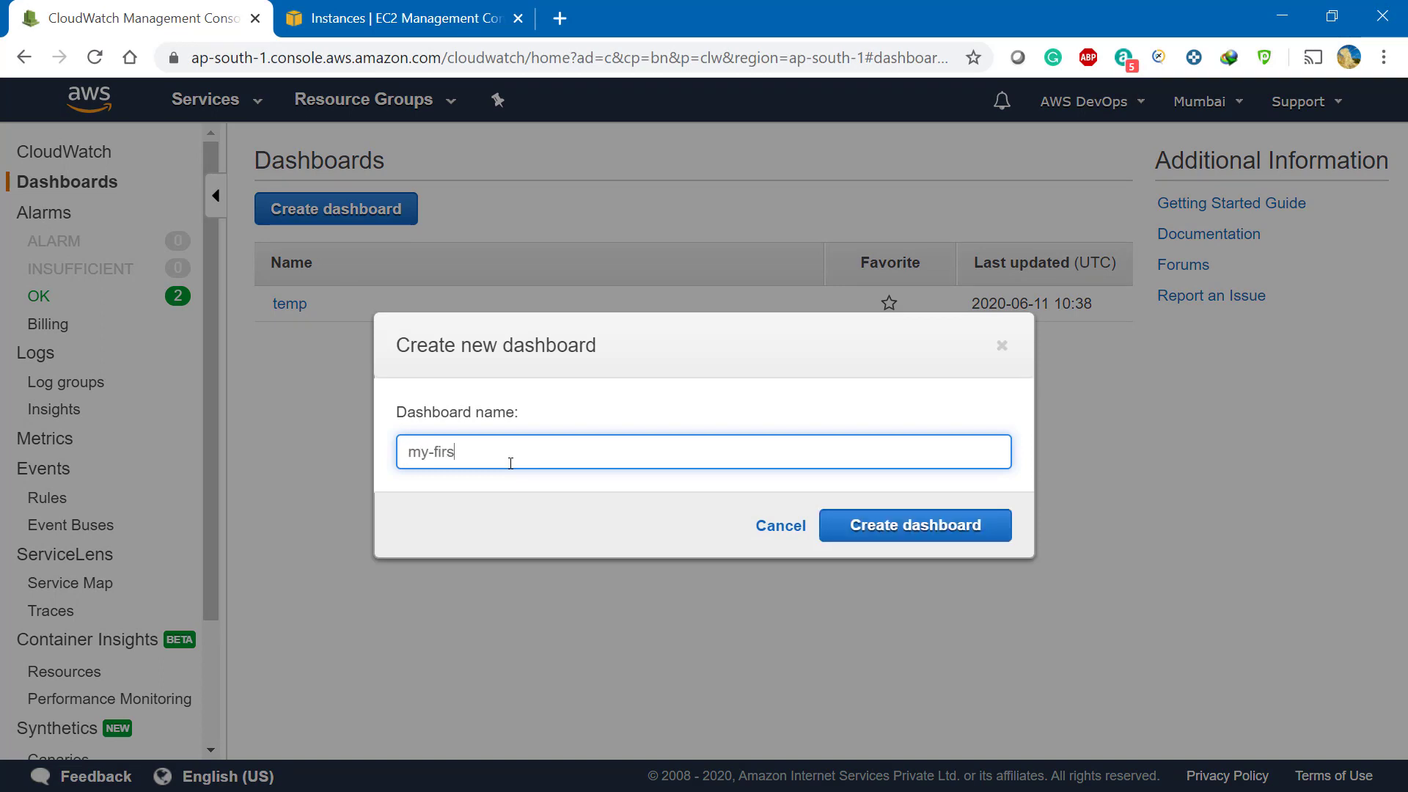
pyautogui.write('t-')
pyautogui.press('Left')
pyautogui.press('Left')
pyautogui.press('BackSpace')
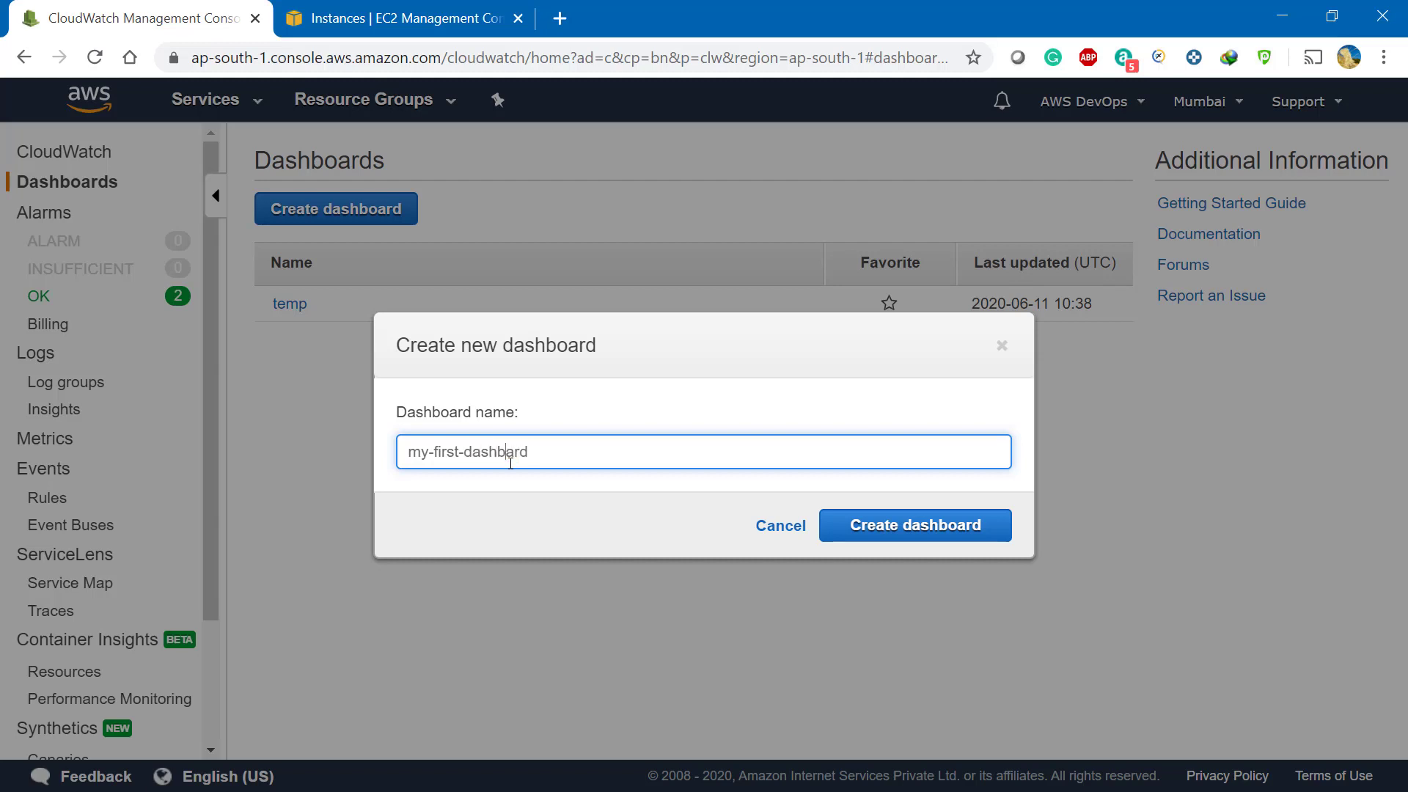
pyautogui.write('o')
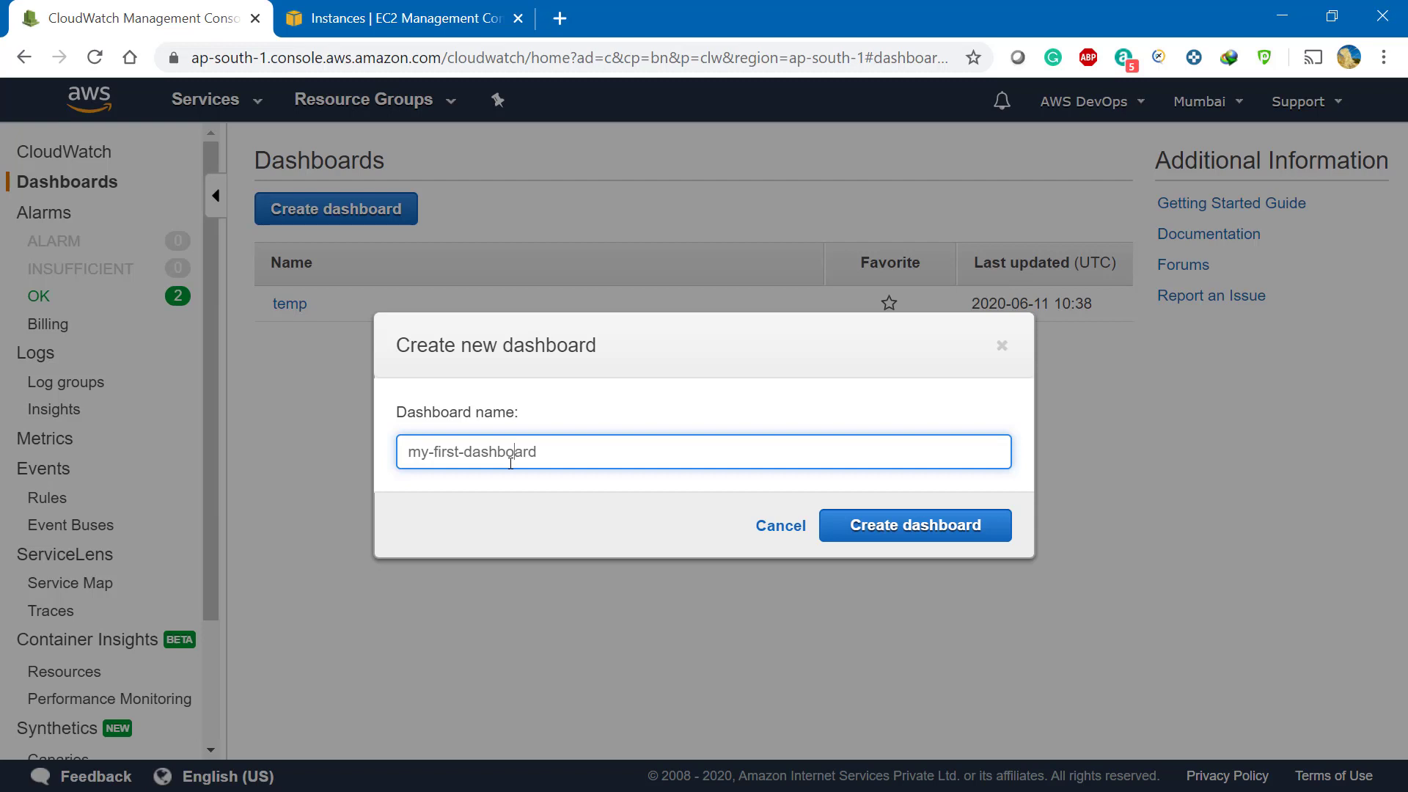
pyautogui.click(894, 539)
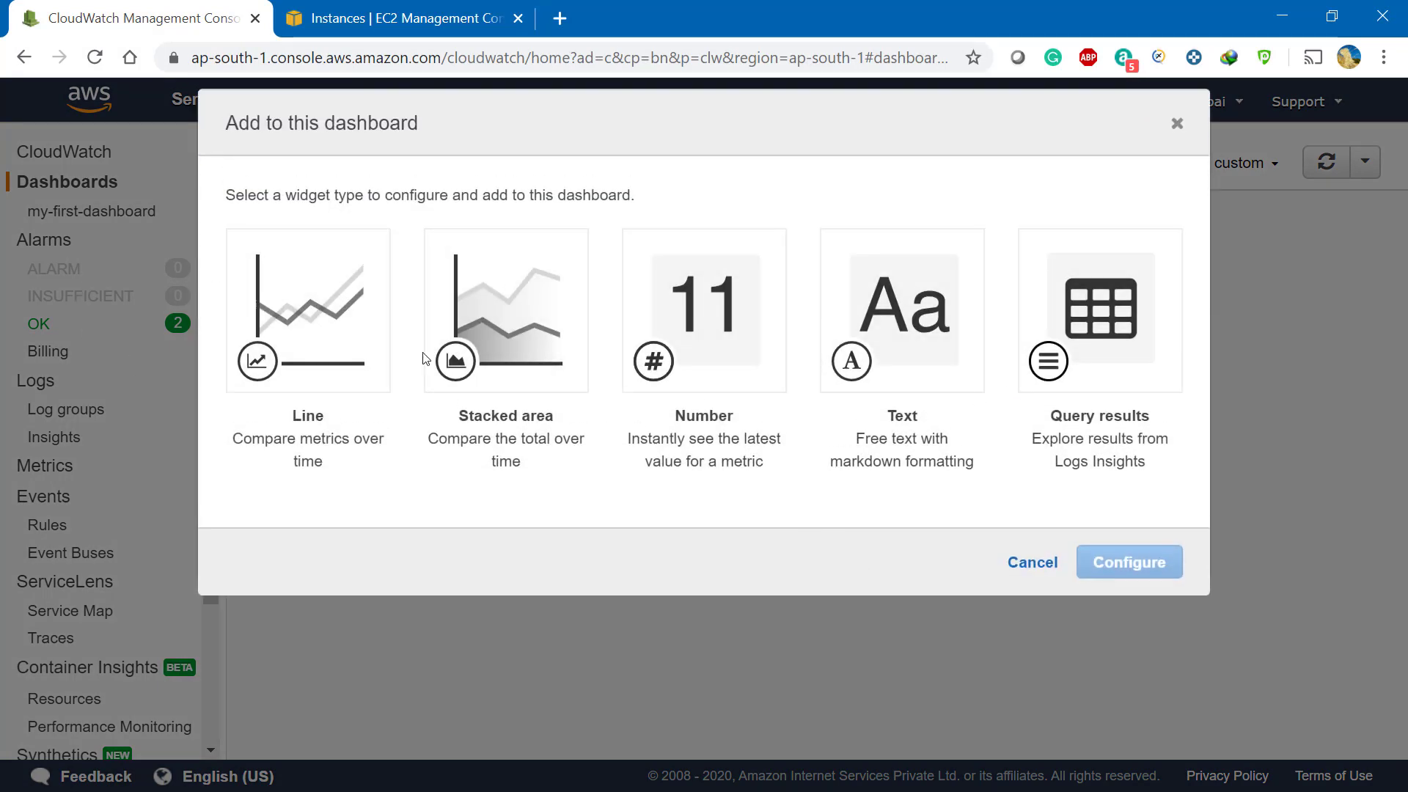
# Choose a Stacked area widget for the dashboard and open the EC2 metrics for its graph
pyautogui.click(512, 361)
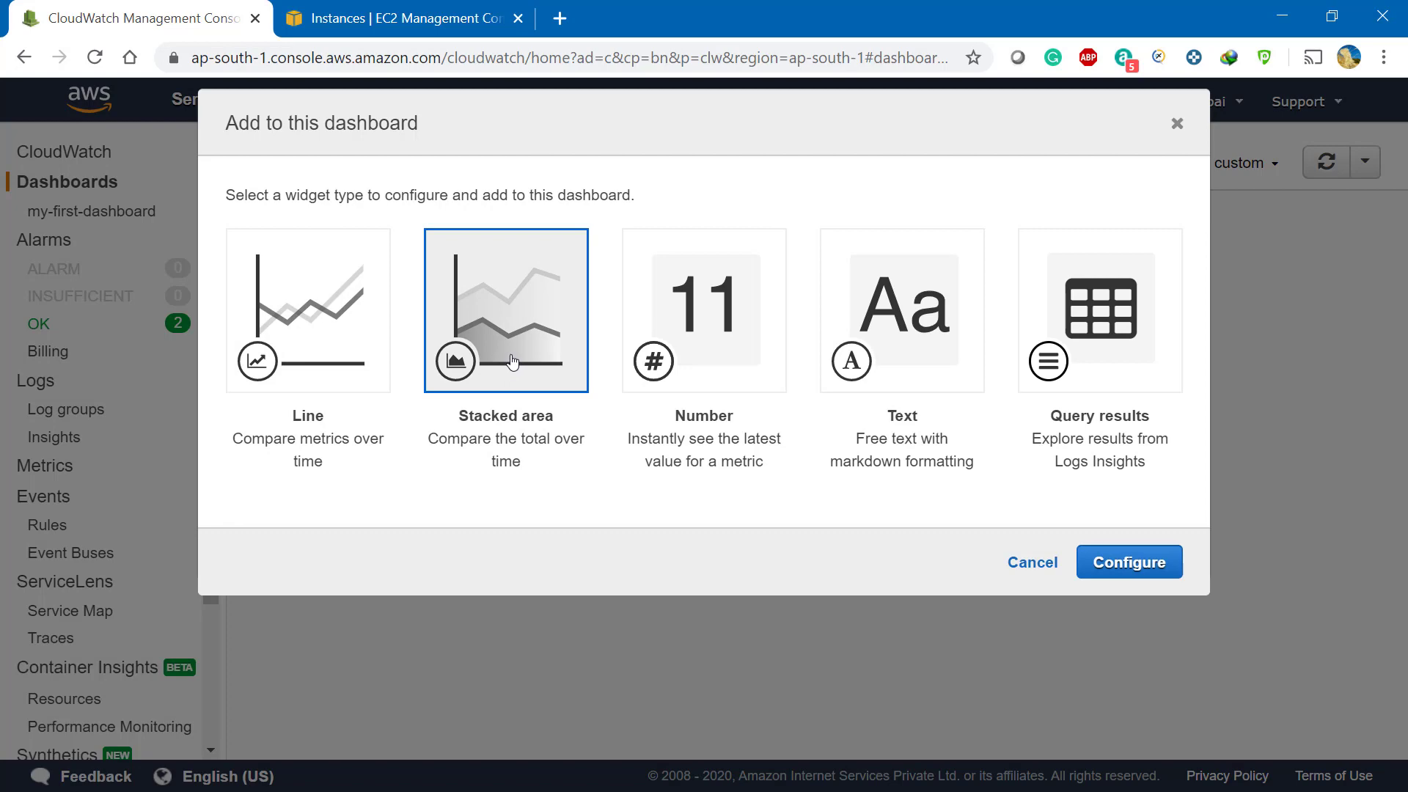
pyautogui.click(1118, 560)
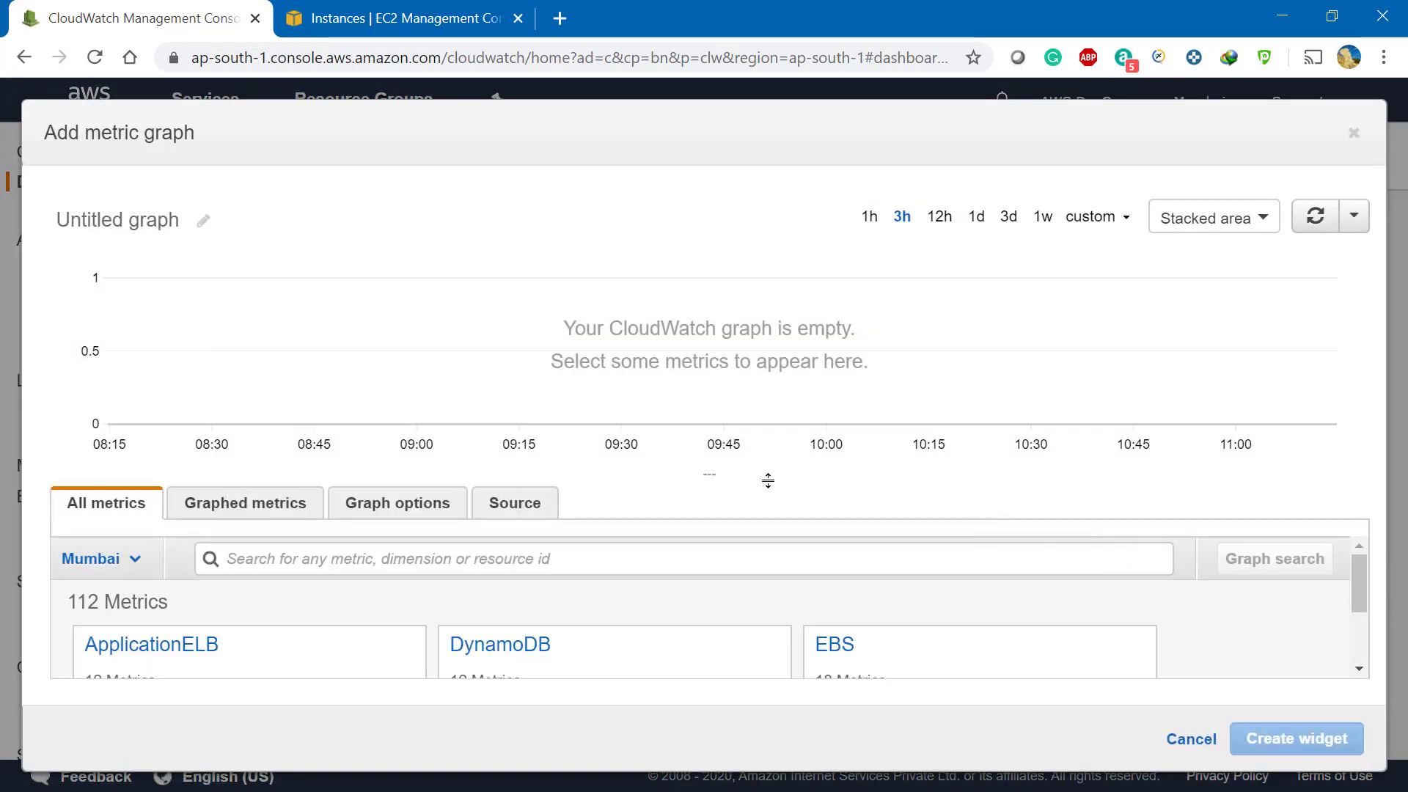
pyautogui.scroll(-3, 513, 579)
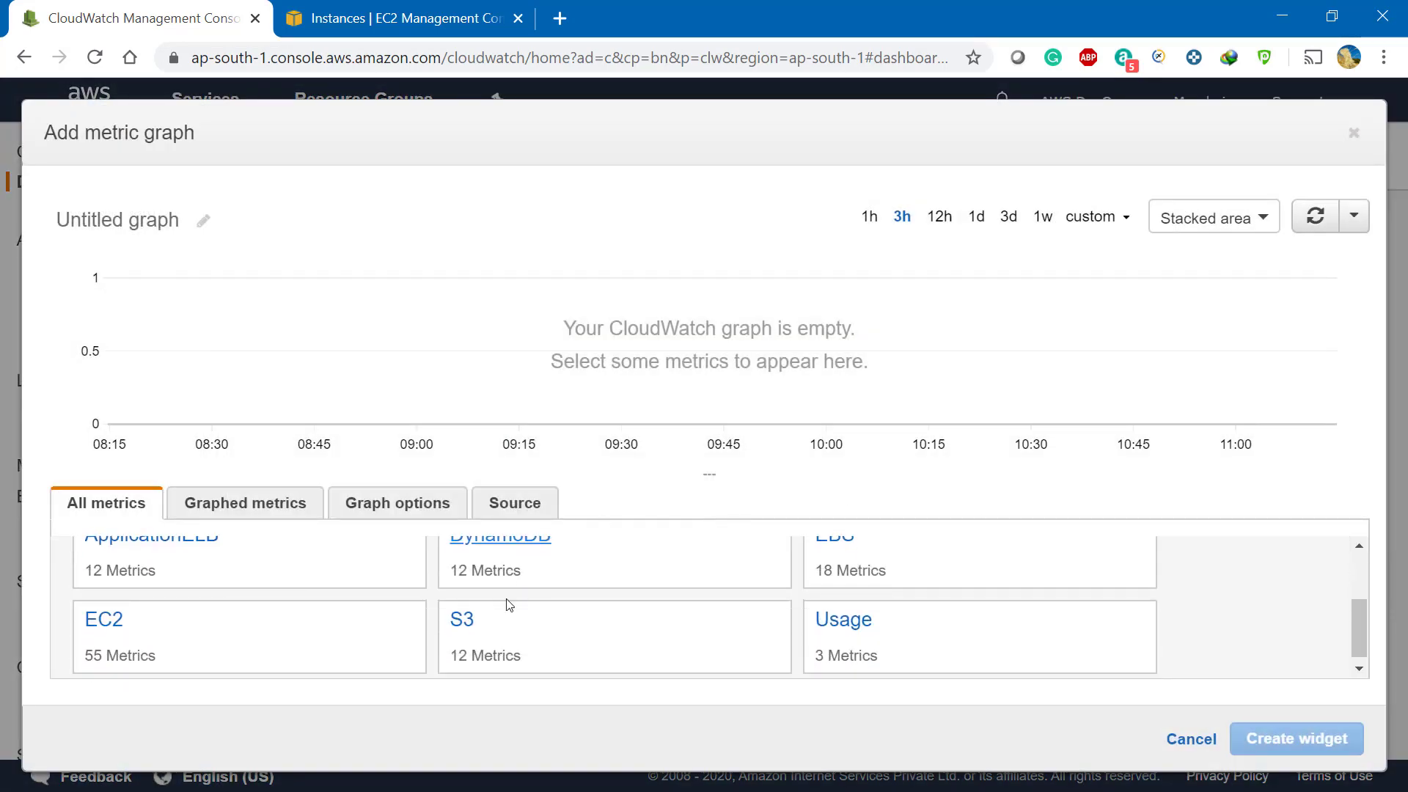
pyautogui.click(140, 622)
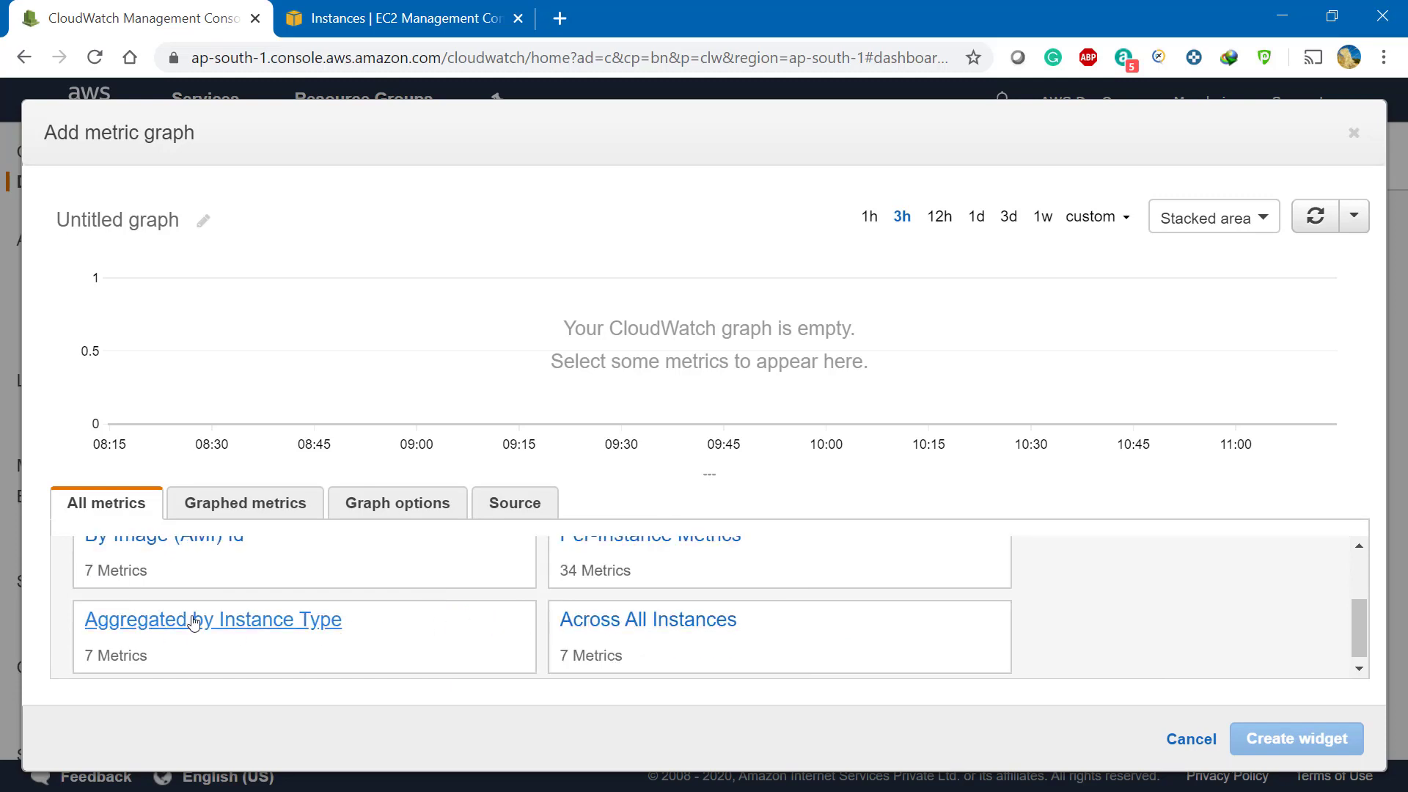
# Look at the EC2 metrics grouped By Image (AMI) Id and return to the EC2 metric categories
pyautogui.scroll(2, 193, 623)
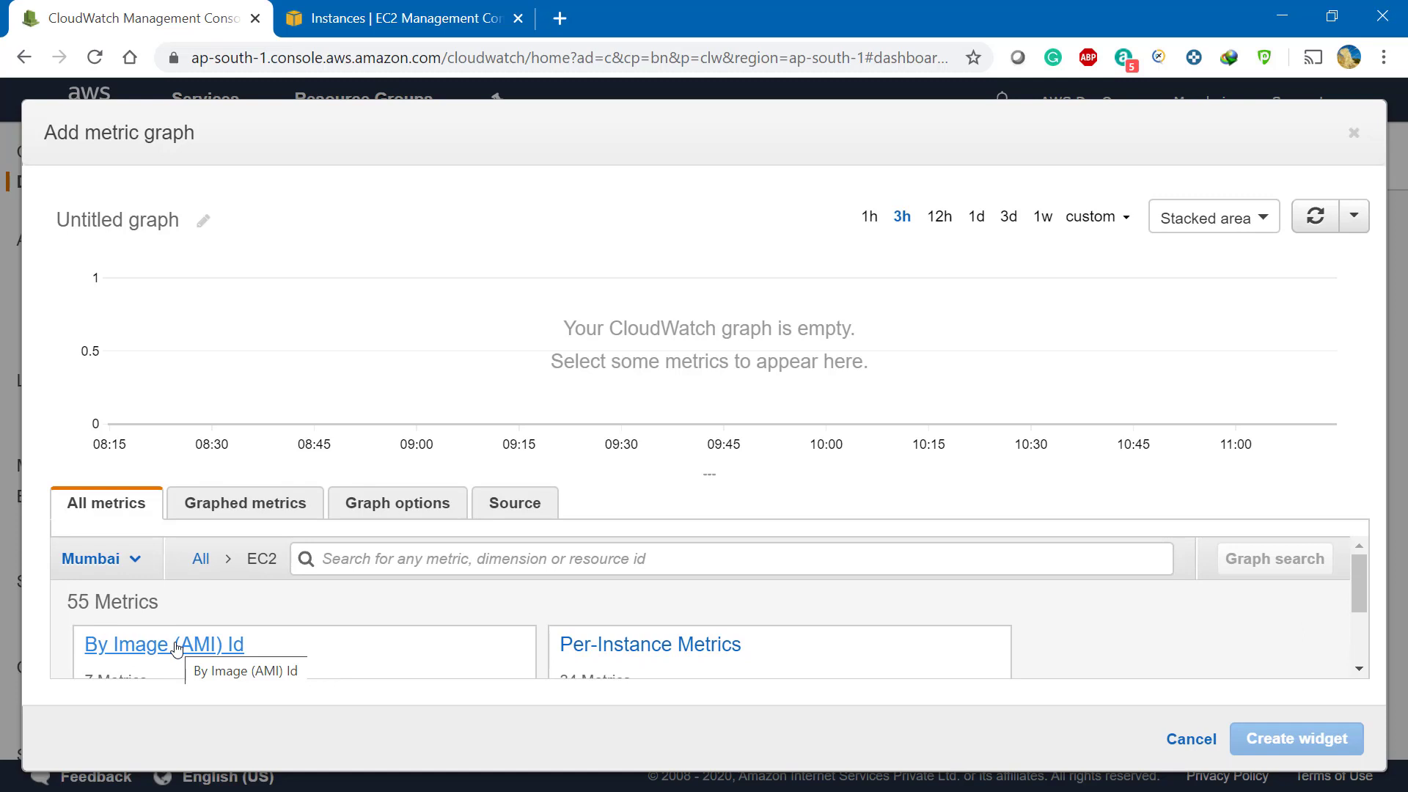
pyautogui.click(176, 645)
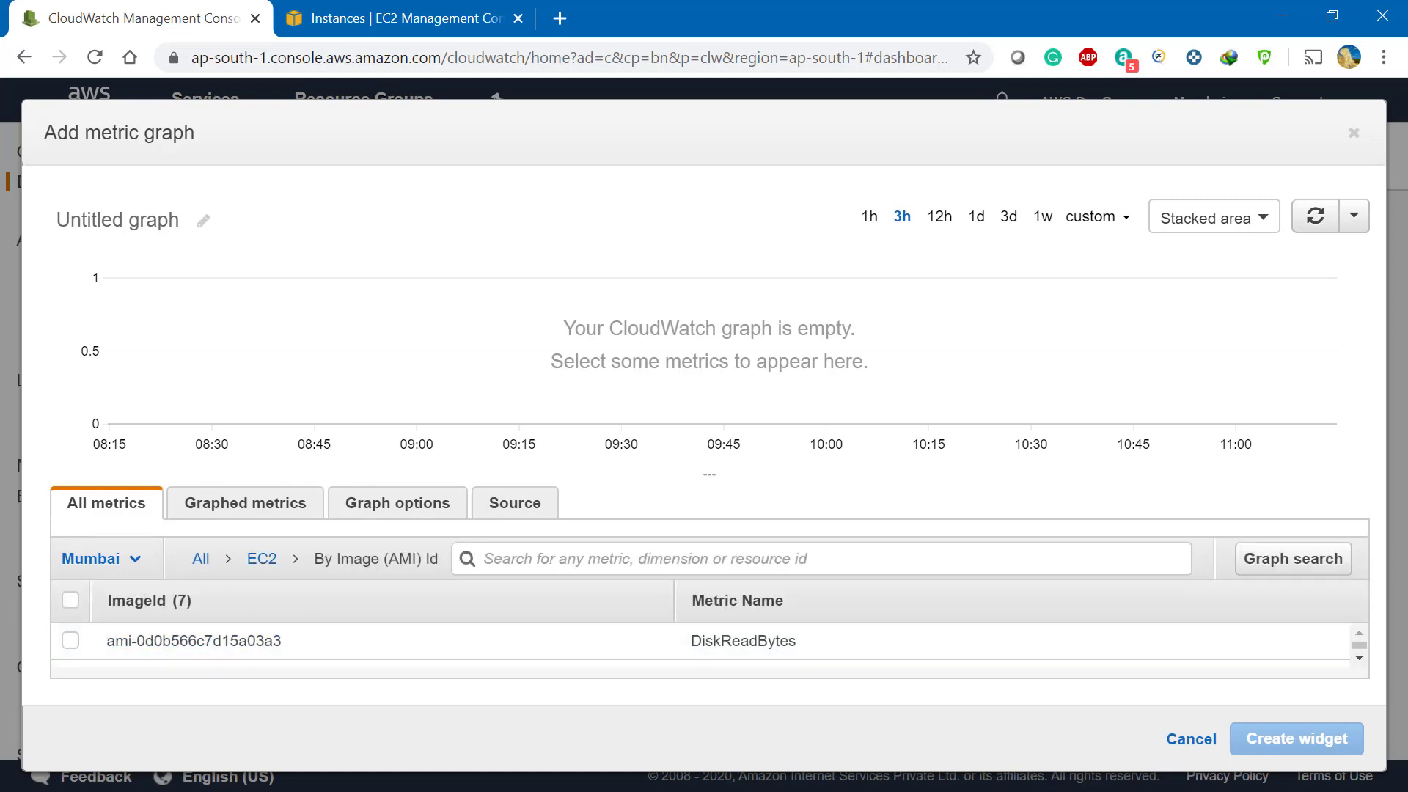
pyautogui.click(261, 560)
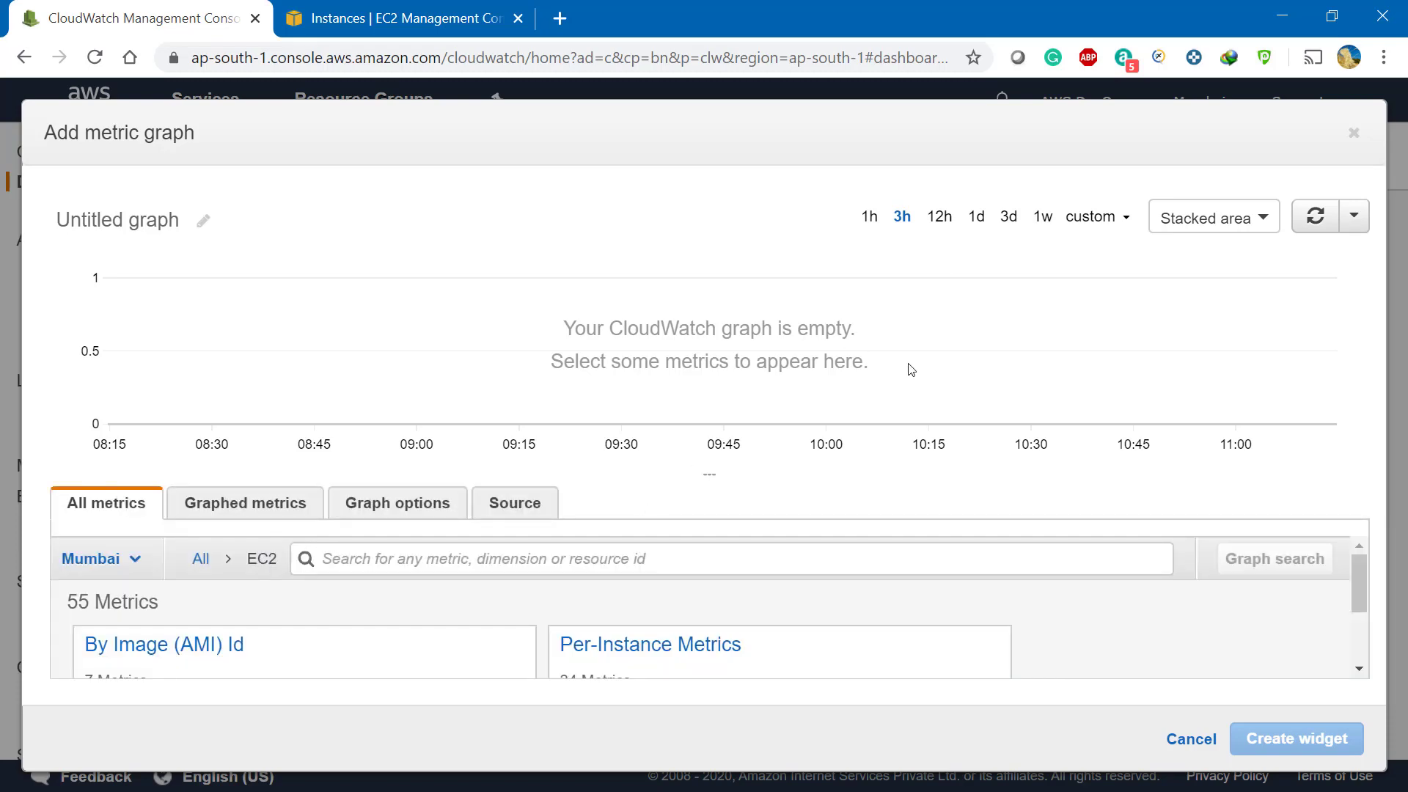
# Review the EC2 metric categories and open the Across All Instances metrics
pyautogui.scroll(-2, 1188, 584)
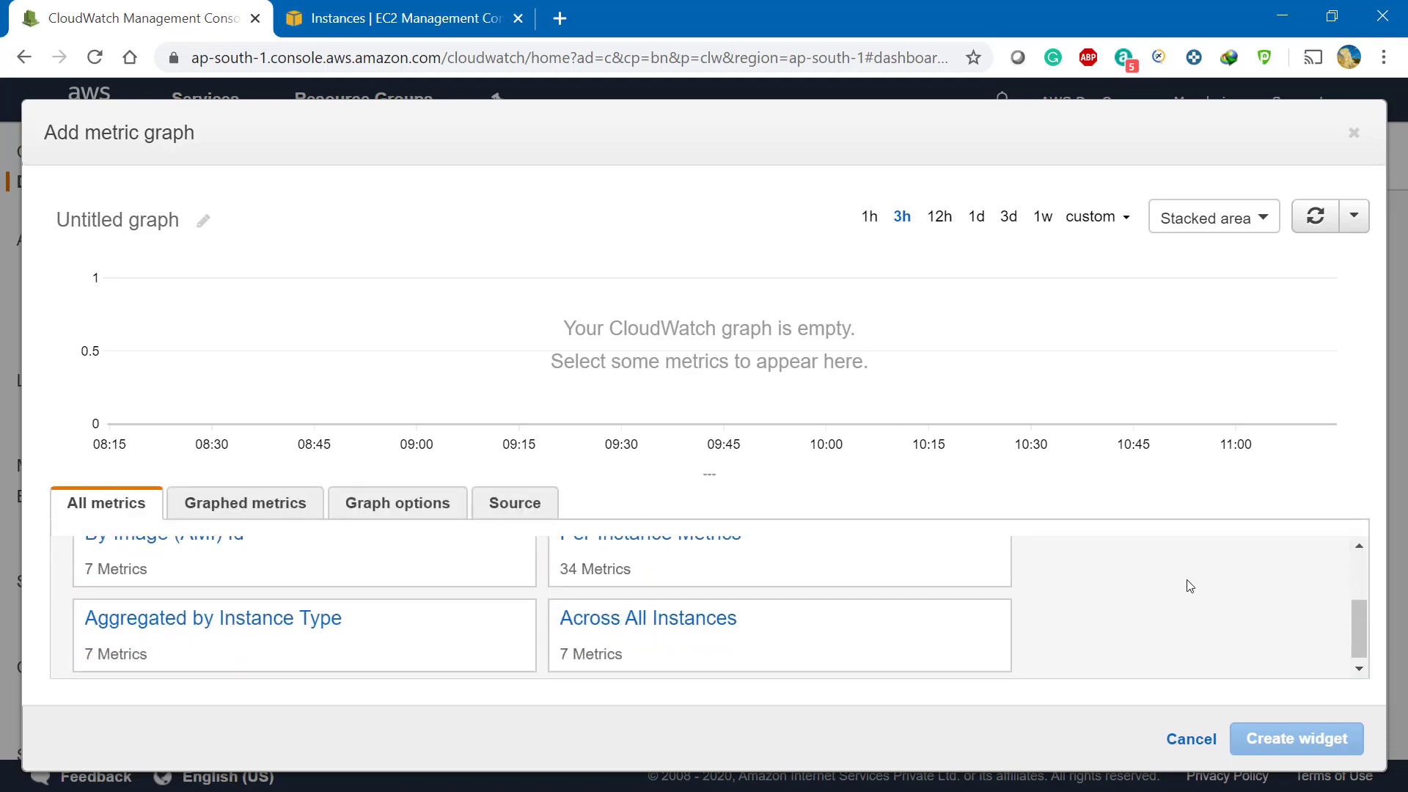
pyautogui.scroll(2, 613, 589)
pyautogui.scroll(-2, 606, 597)
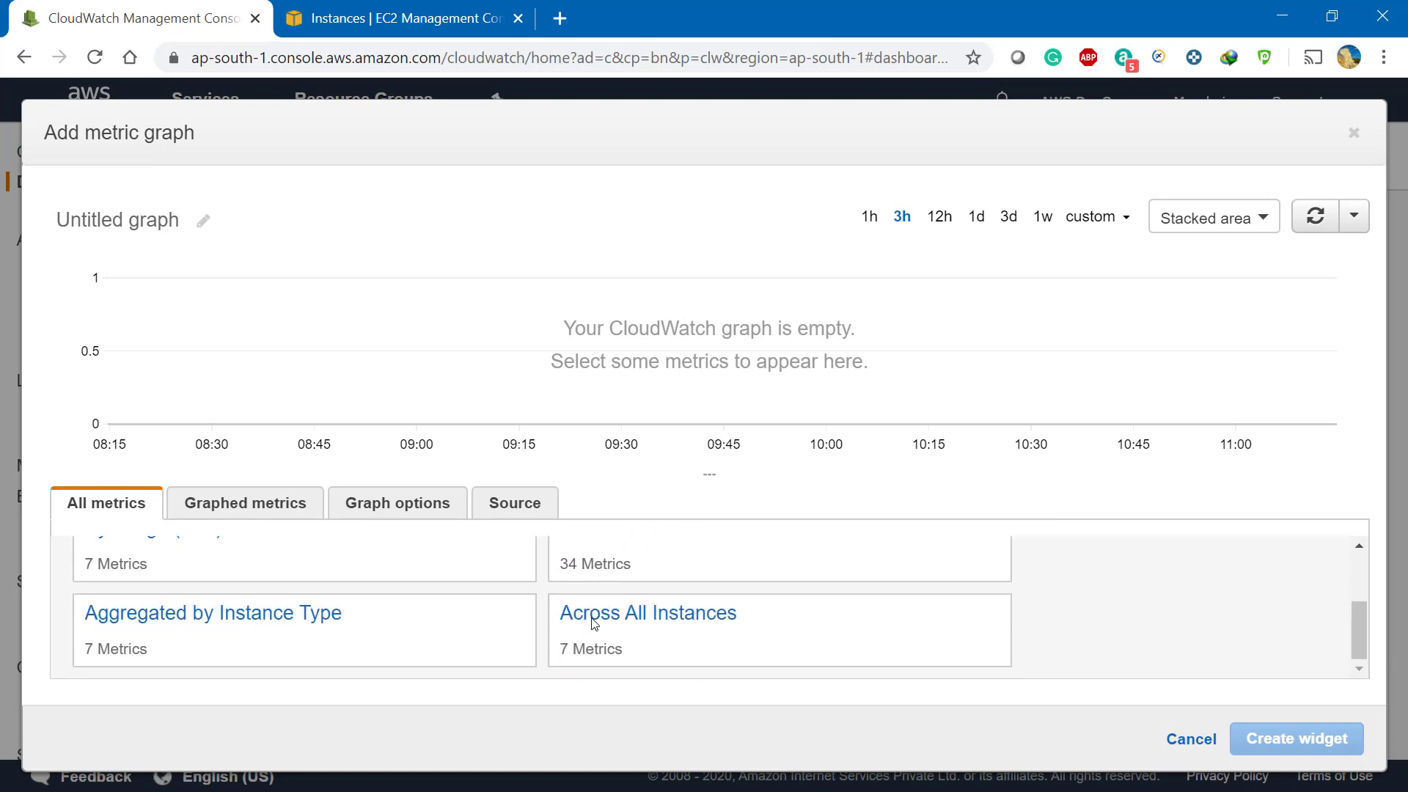
pyautogui.scroll(2, 591, 616)
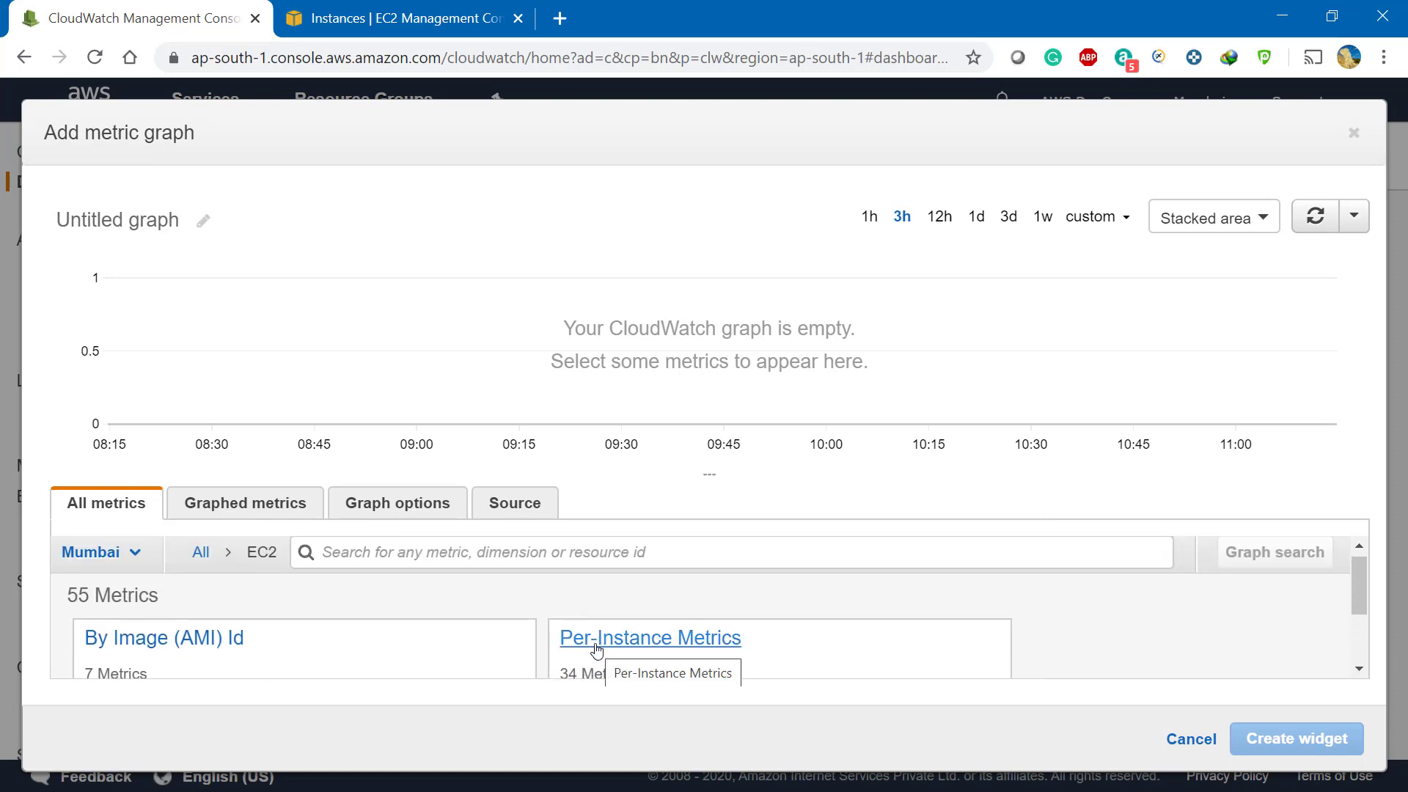
pyautogui.scroll(-2, 589, 645)
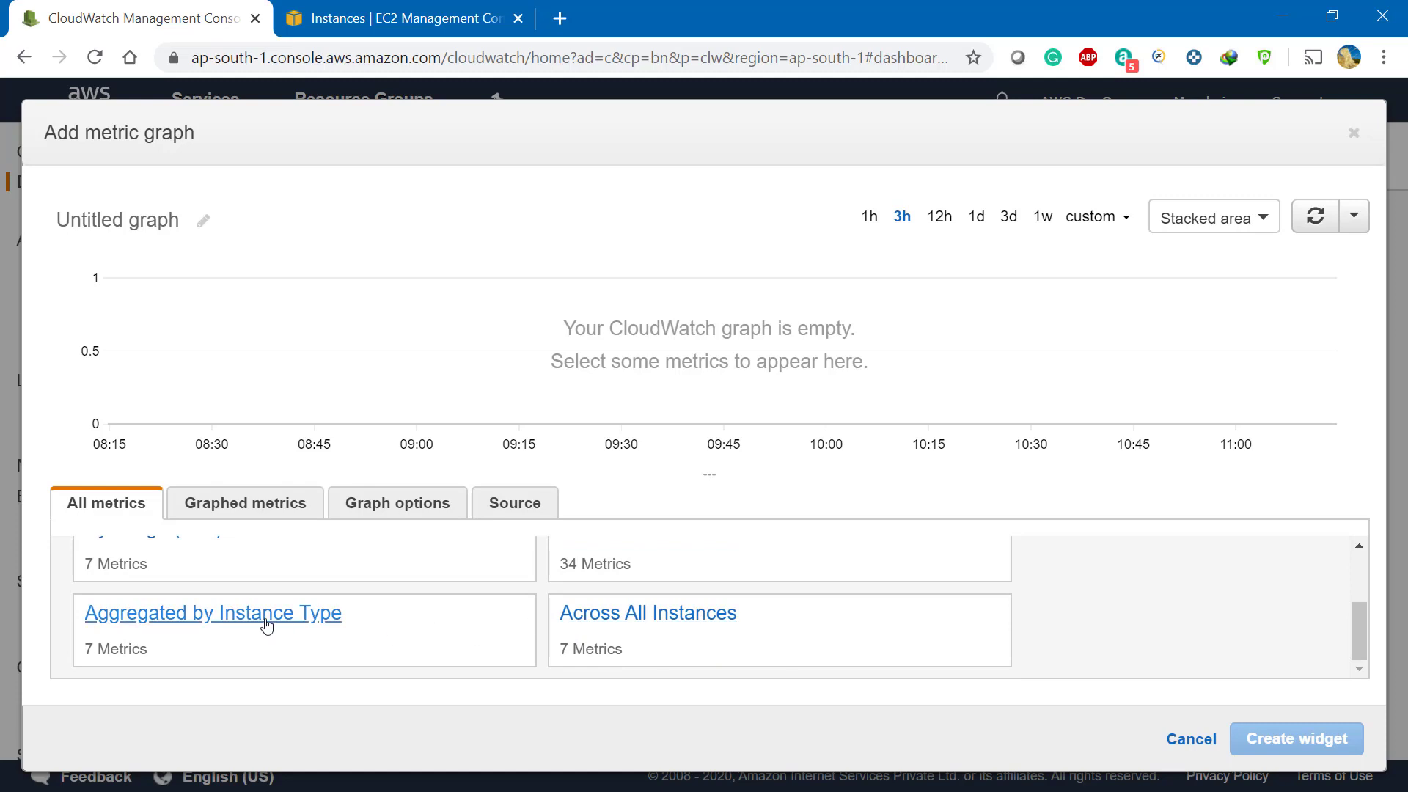
pyautogui.click(624, 615)
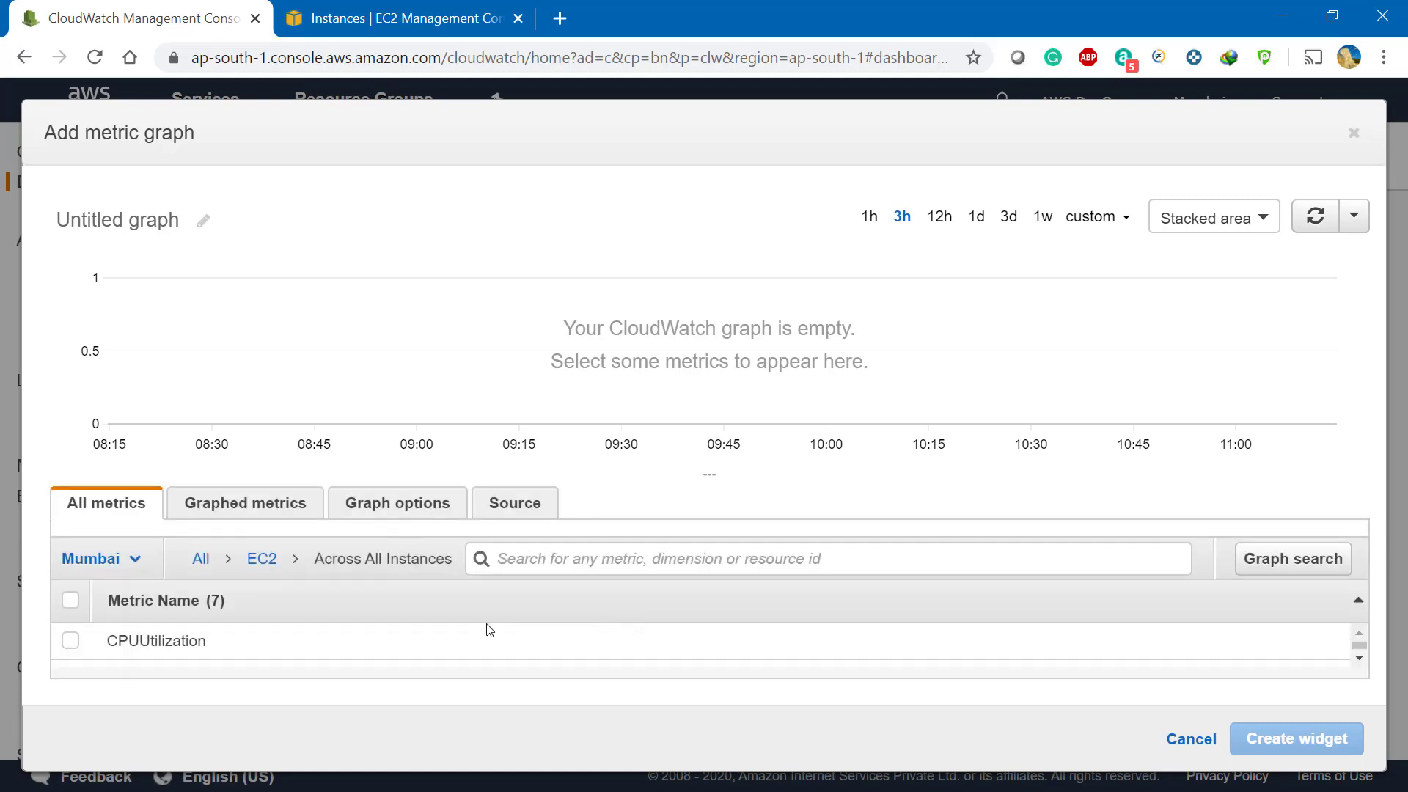
# Add all of the Across All Instances metrics to the graph and create the widget
pyautogui.scroll(-2, 487, 638)
pyautogui.scroll(2, 293, 645)
pyautogui.click(70, 600)
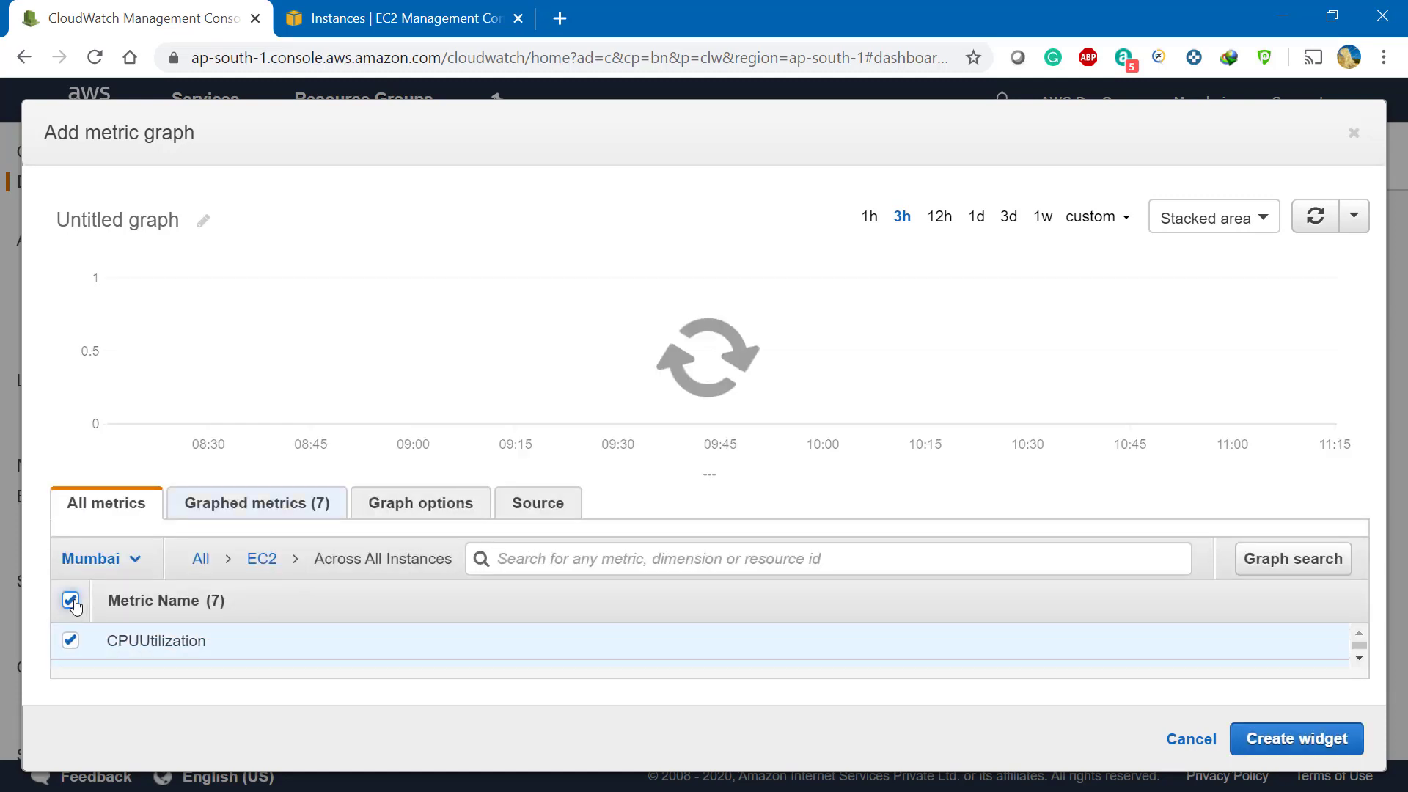
pyautogui.click(1317, 743)
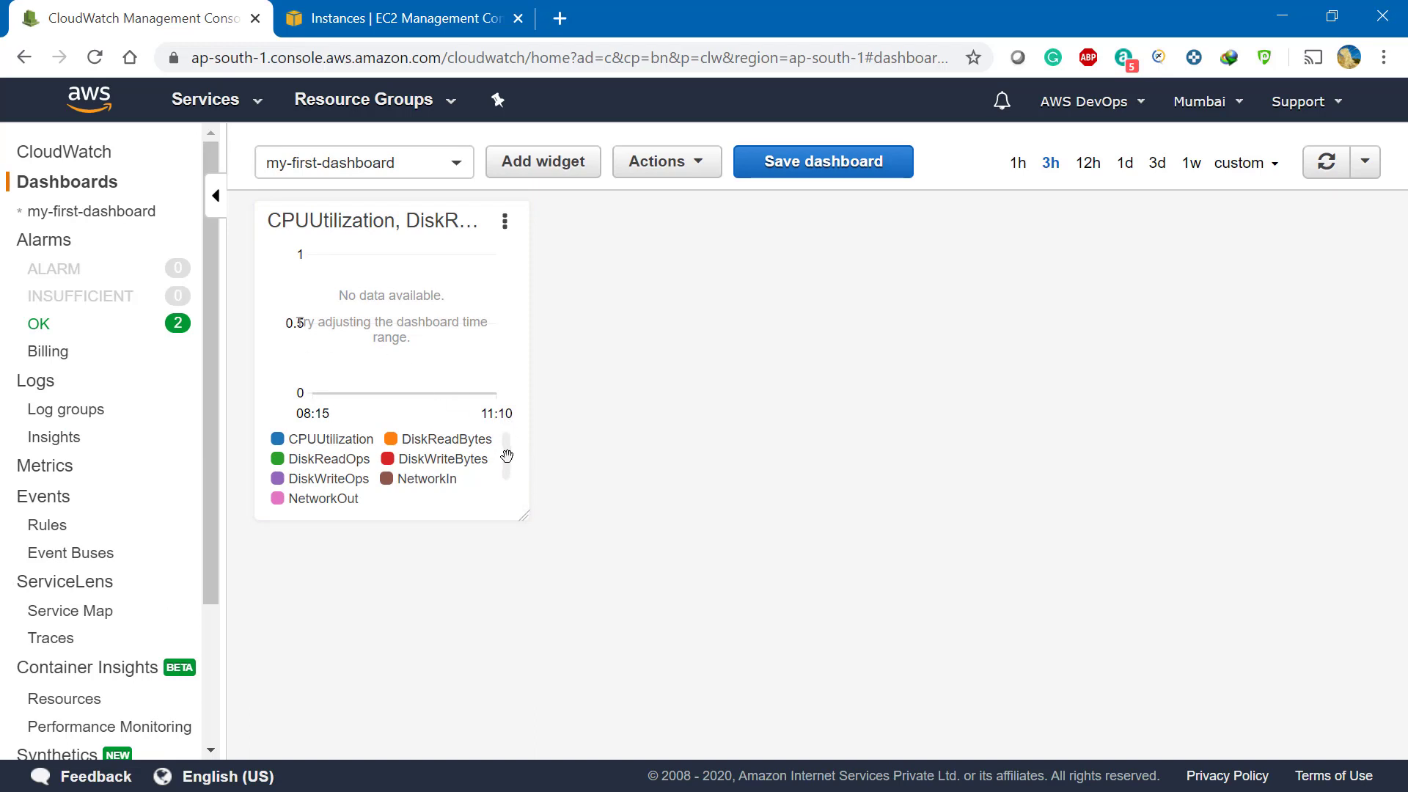
# Enlarge the metrics widget to fill most of the dashboard's width and set the dashboard time range to 1h
pyautogui.moveTo(507, 449); pyautogui.dragTo(1231, 619)
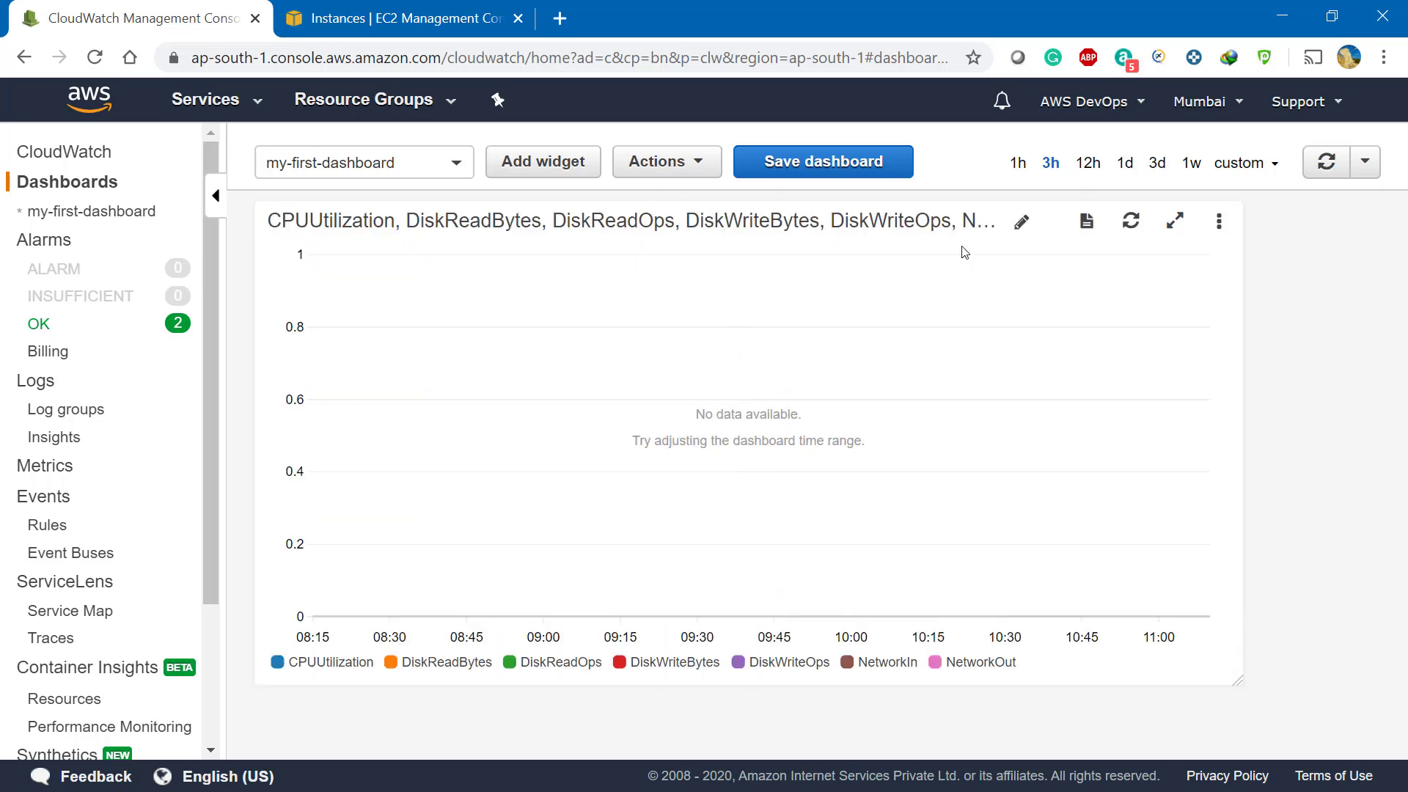
pyautogui.click(1320, 164)
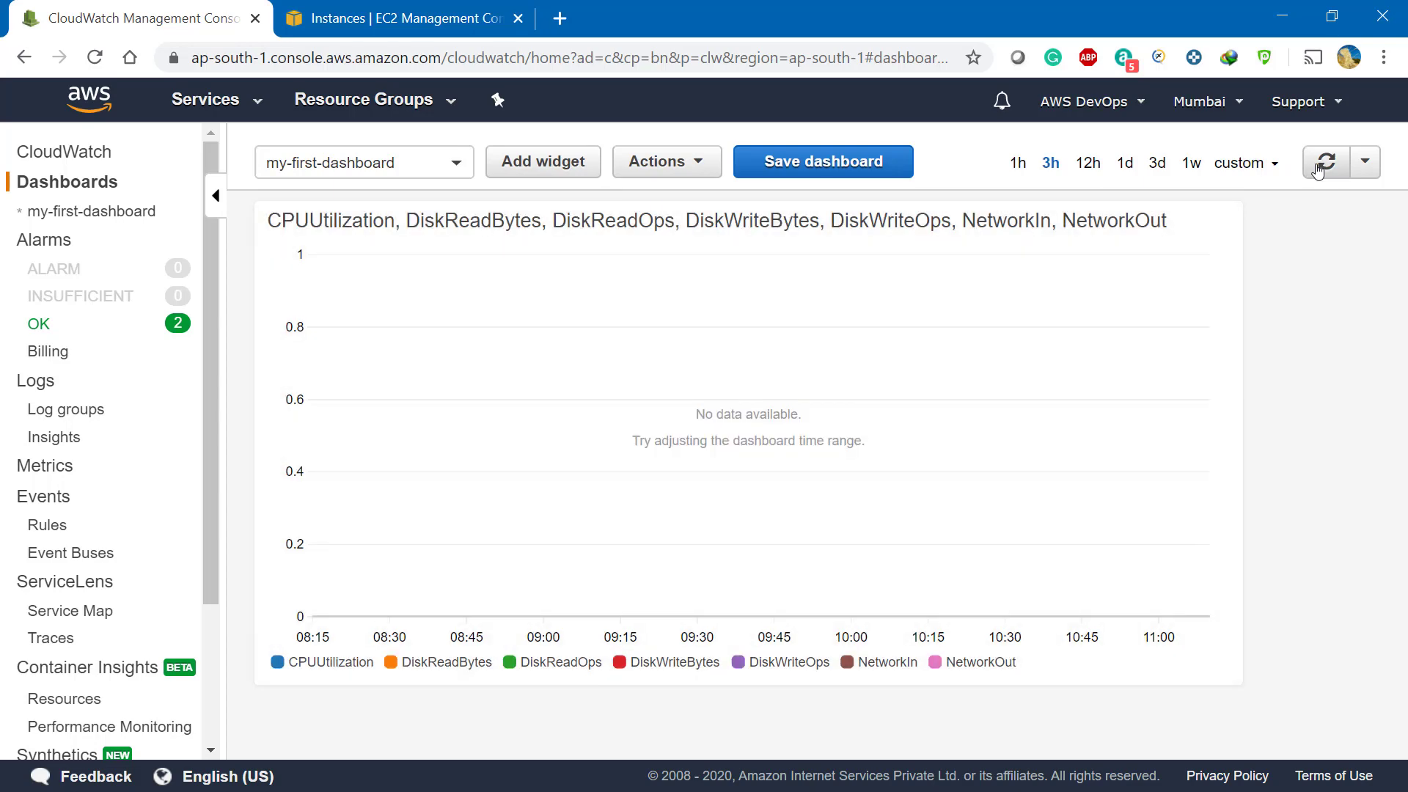
pyautogui.click(1019, 163)
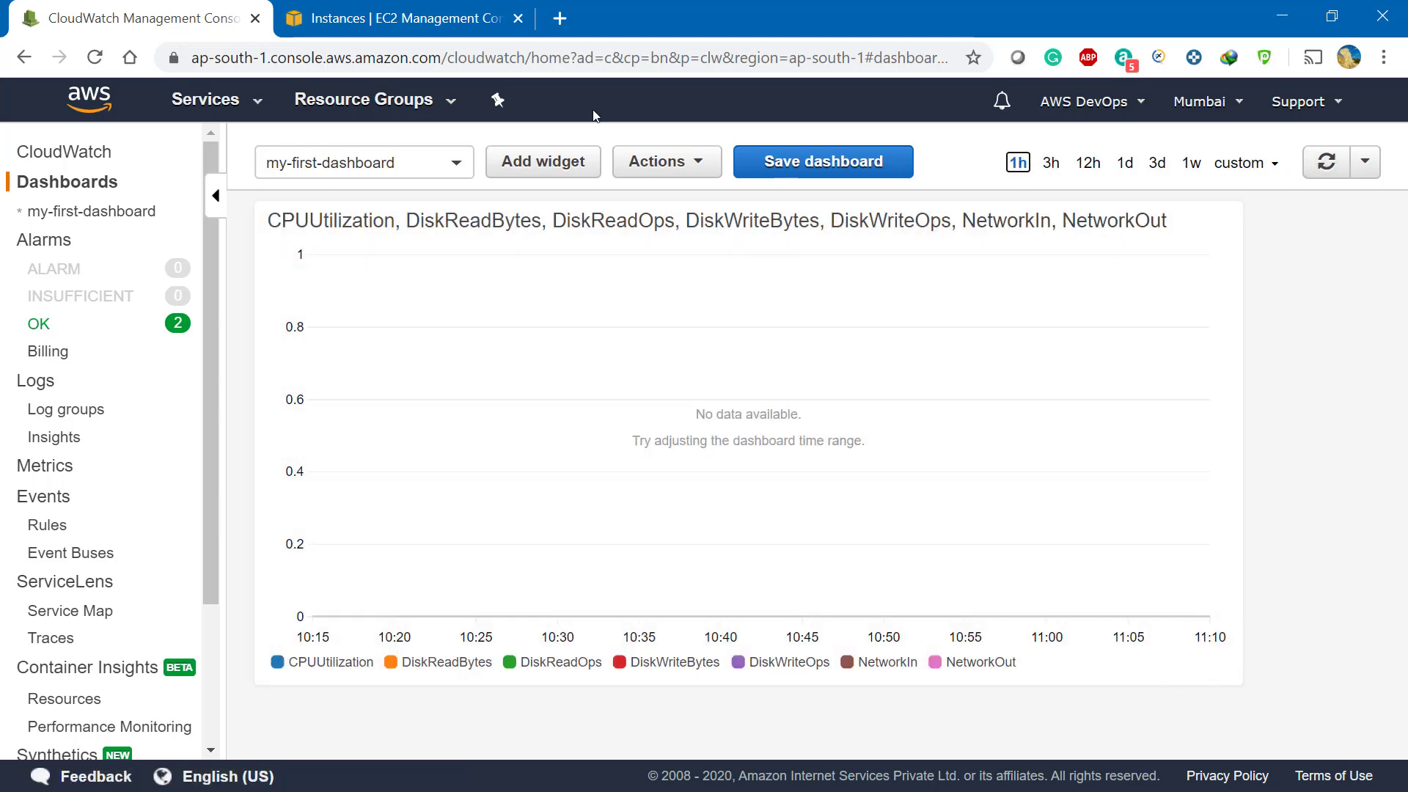
# Refresh the data on my-first-dashboard
pyautogui.click(404, 22)
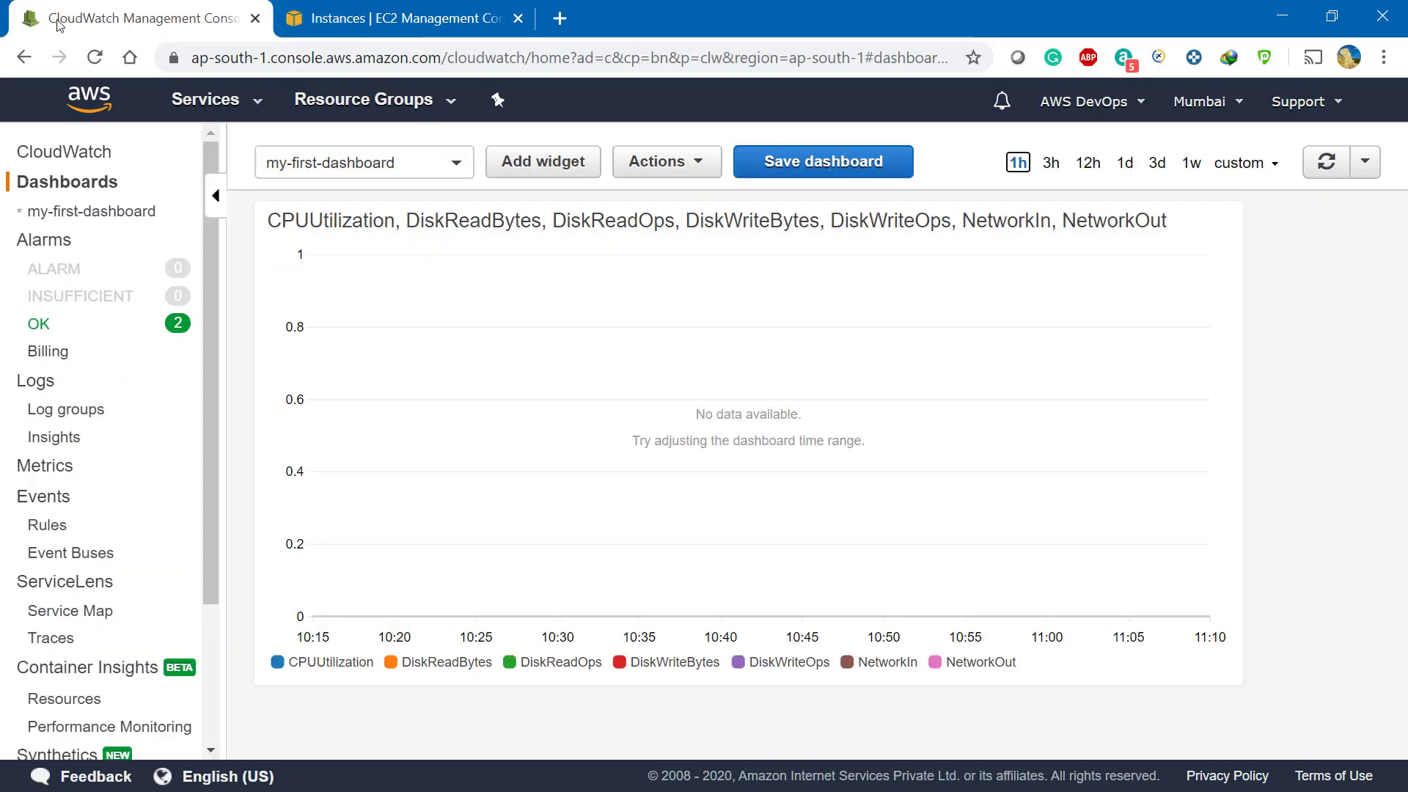
pyautogui.click(131, 18)
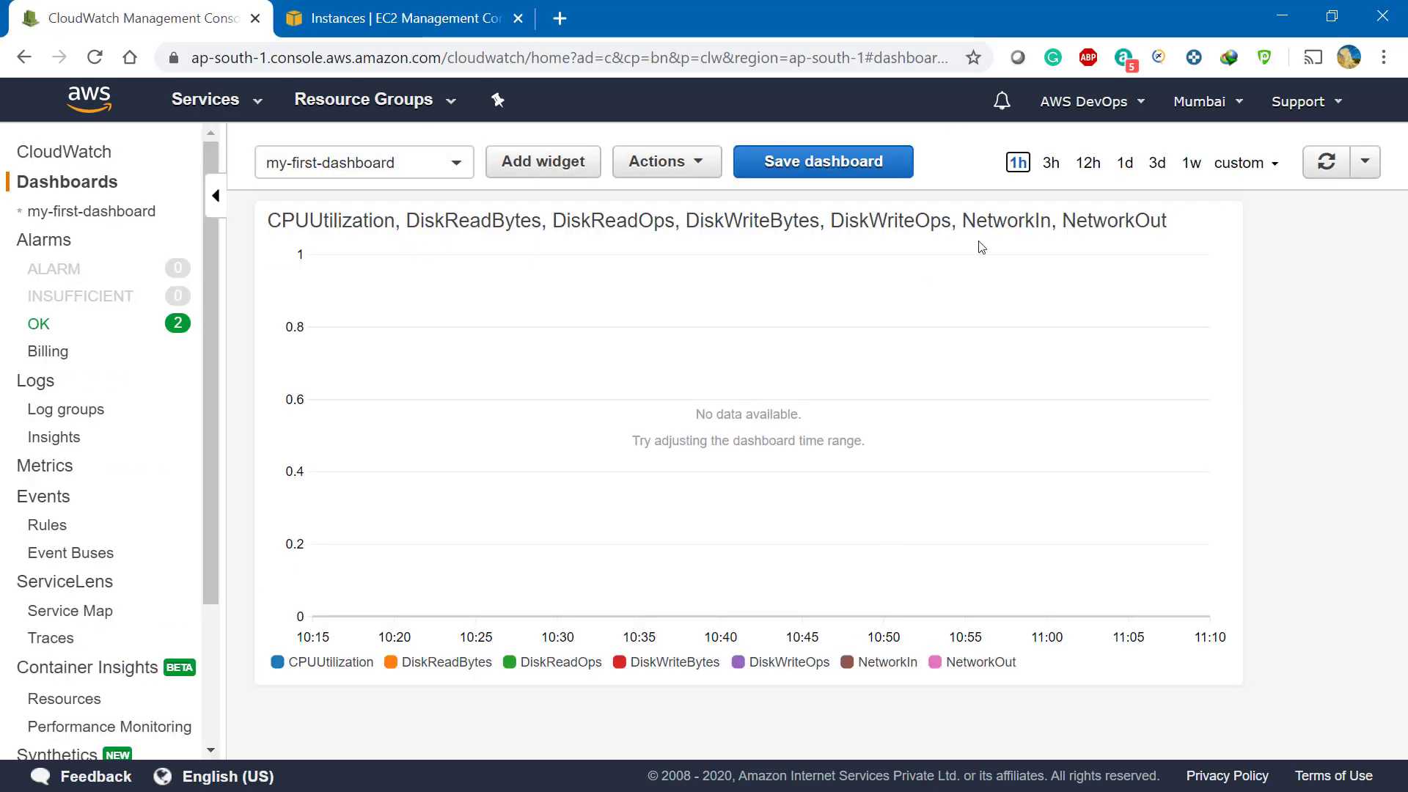
pyautogui.click(1320, 171)
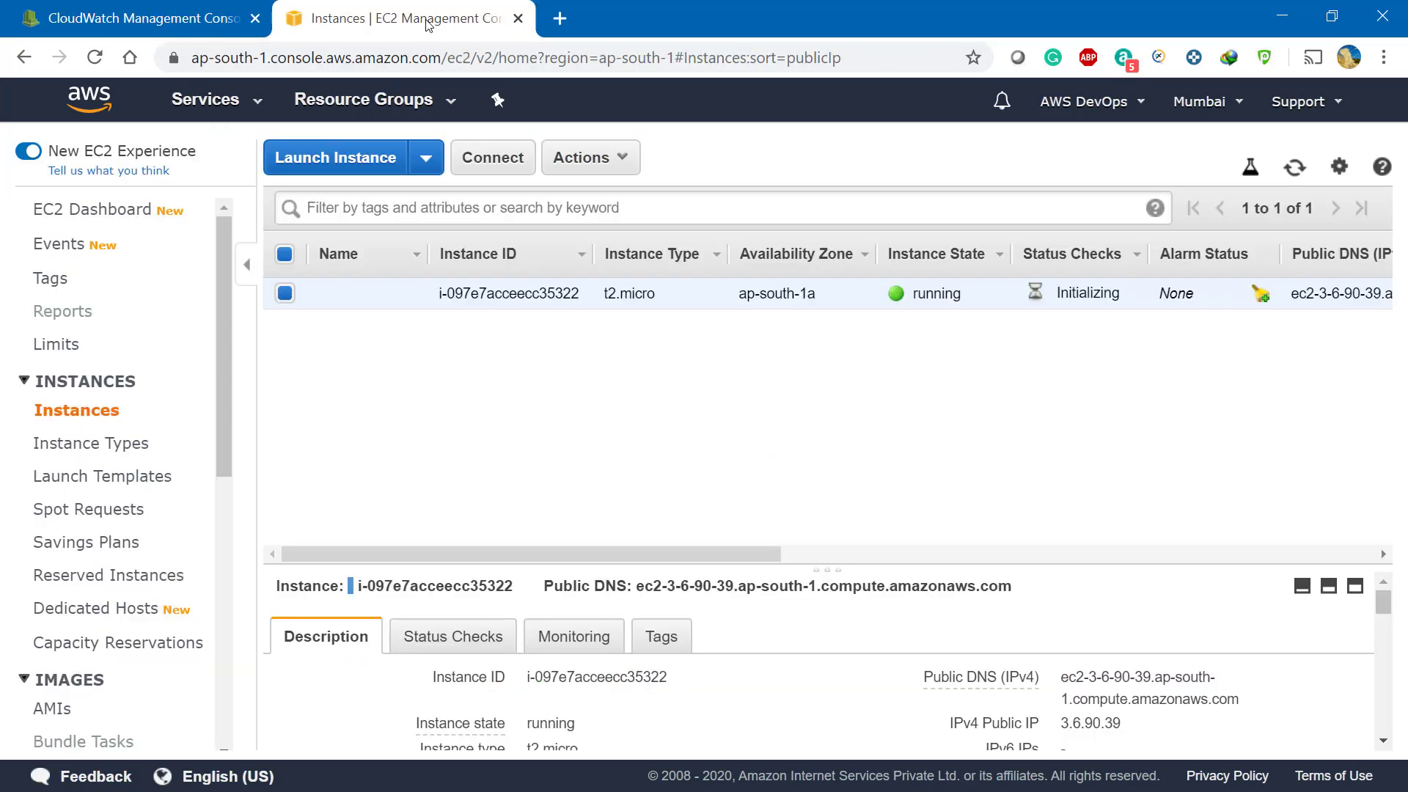
# Enable CloudWatch detailed monitoring for the running t2.micro instance in the EC2 console
pyautogui.rightClick(608, 306)
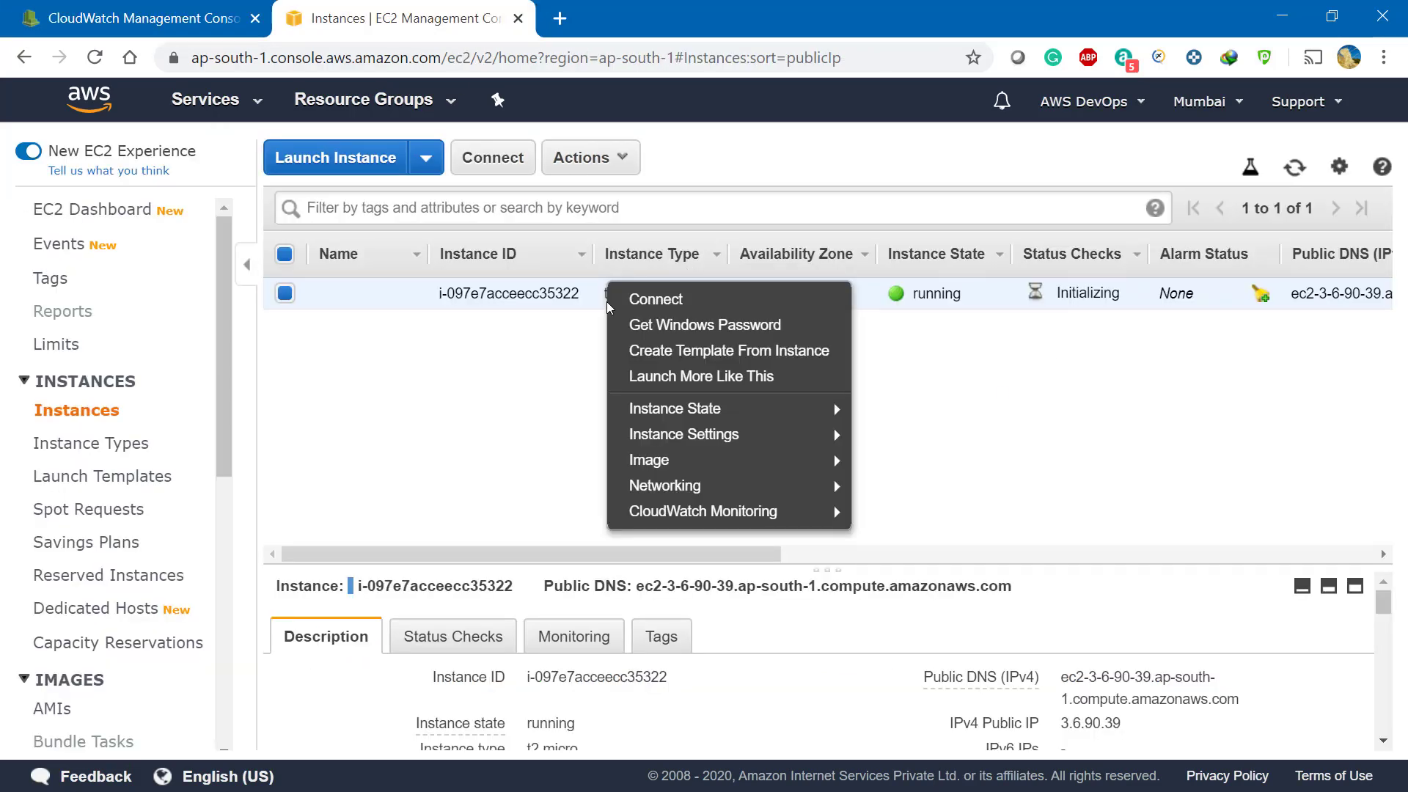
pyautogui.moveTo(736, 520)
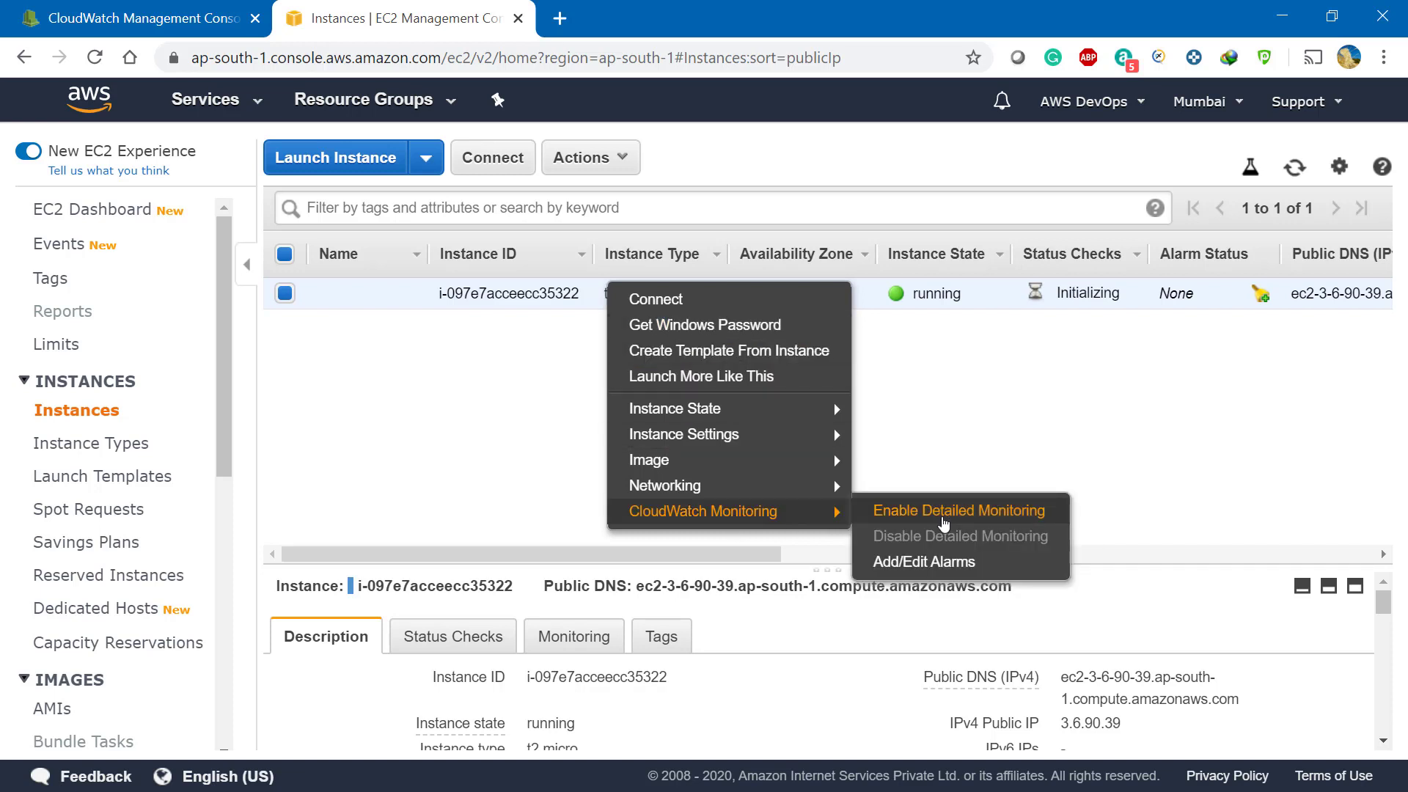
pyautogui.rightClick(481, 291)
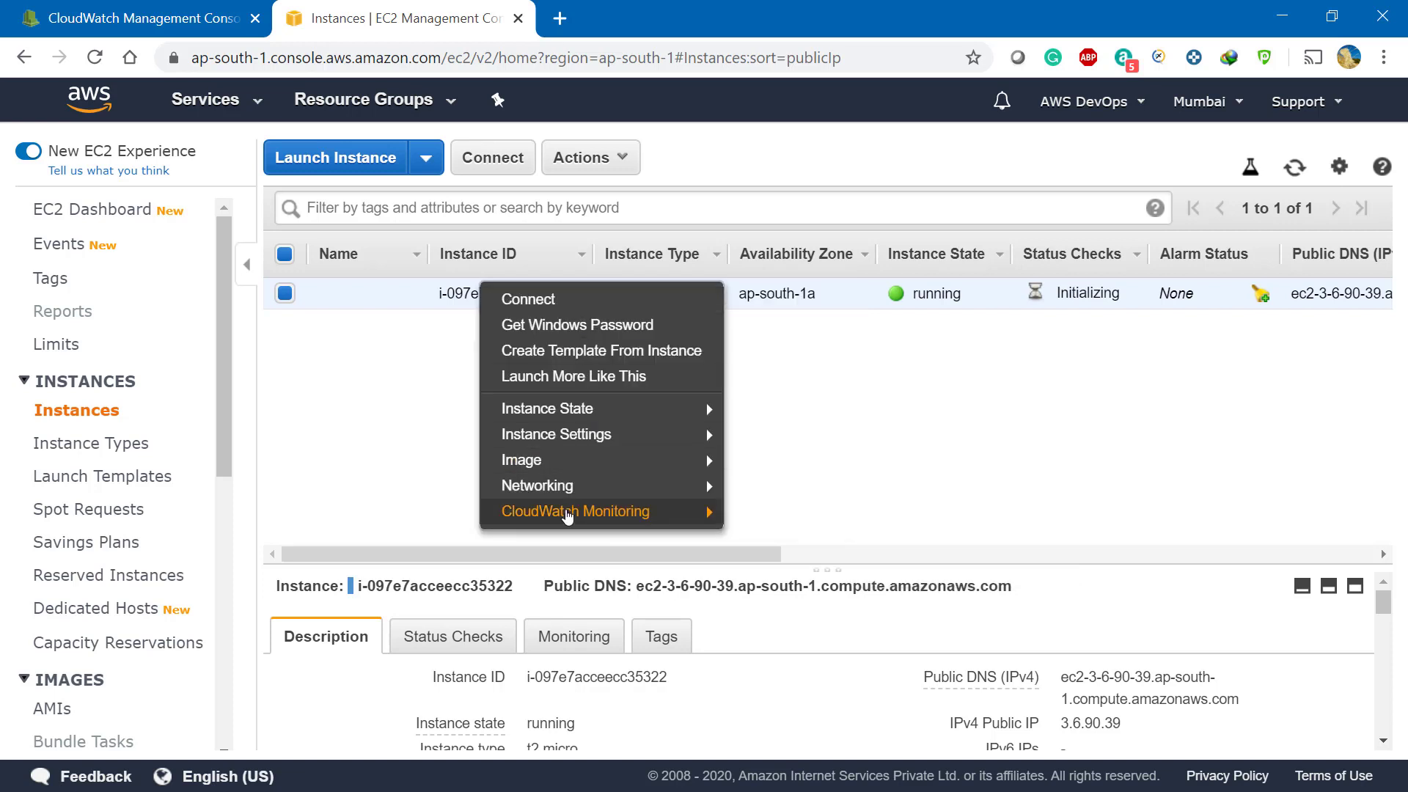
pyautogui.moveTo(570, 517)
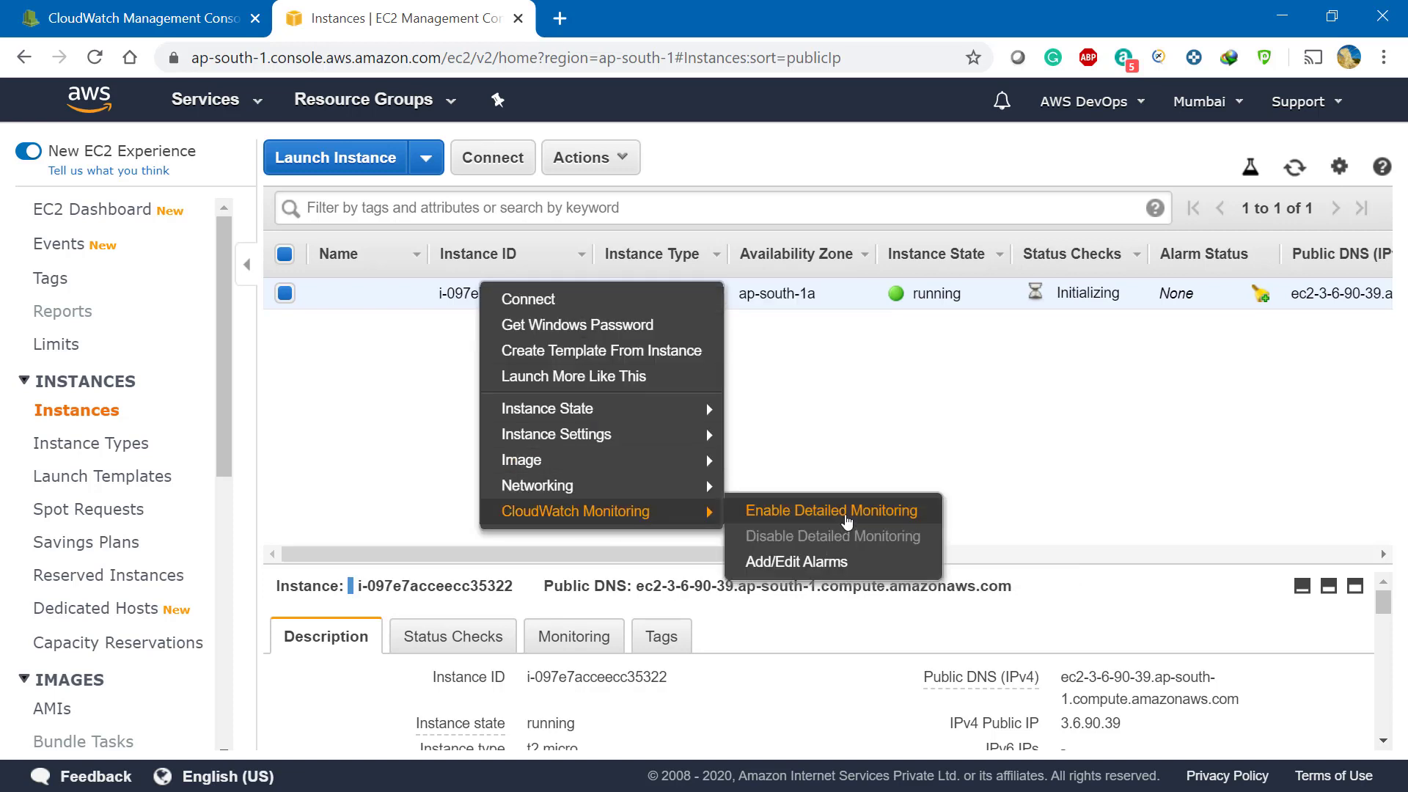
pyautogui.click(847, 517)
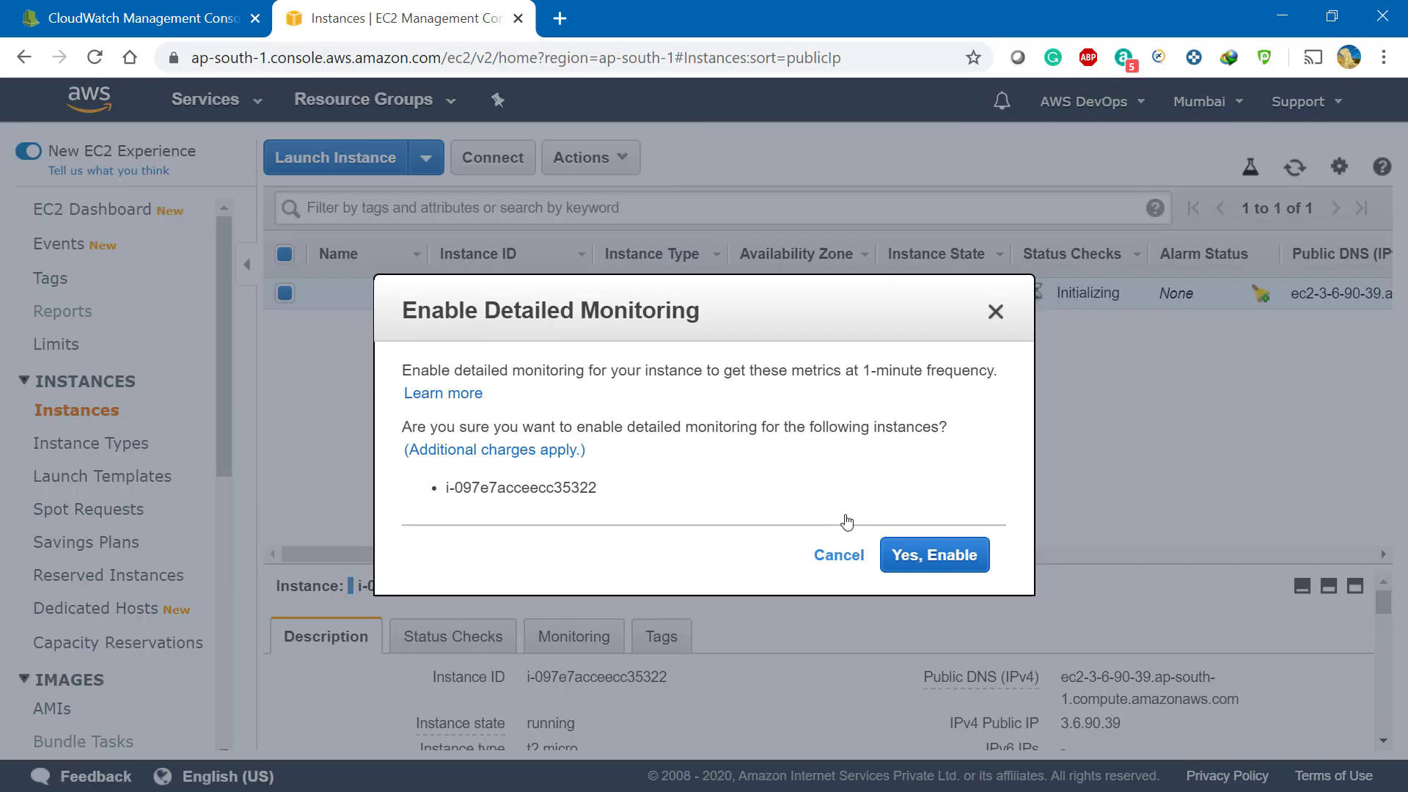
pyautogui.click(966, 557)
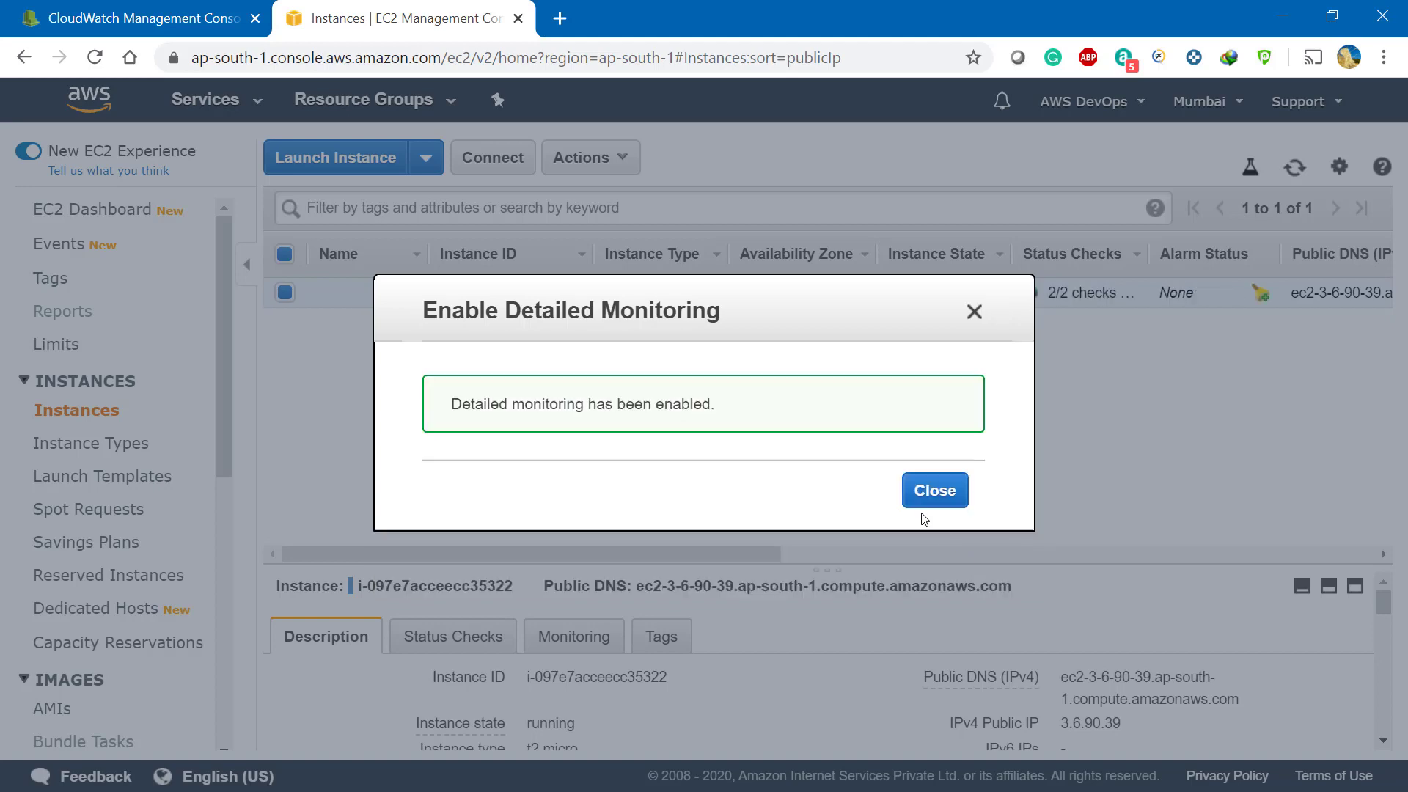
pyautogui.click(926, 500)
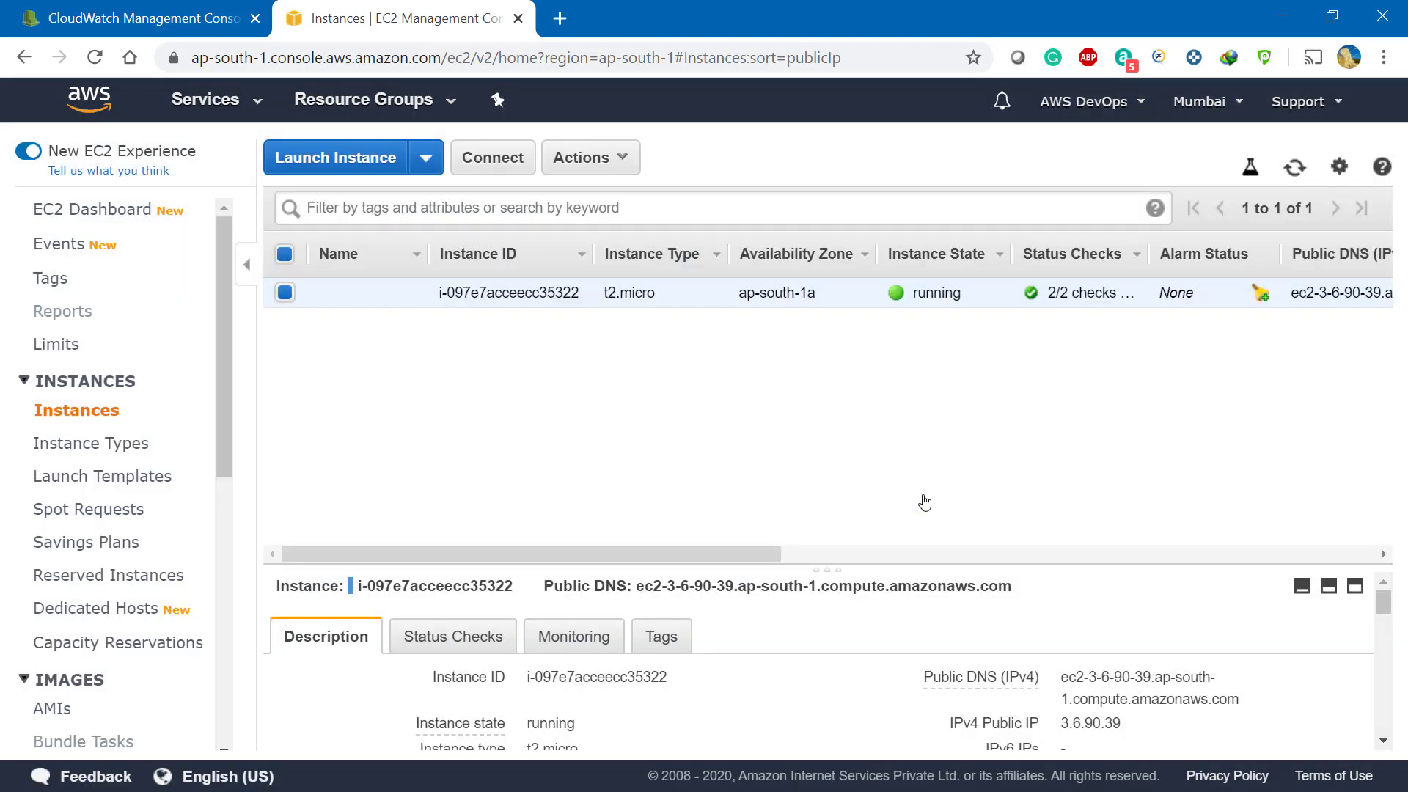
# Return to the CloudWatch dashboard and refresh both the dashboard and its metrics widget
pyautogui.click(100, 10)
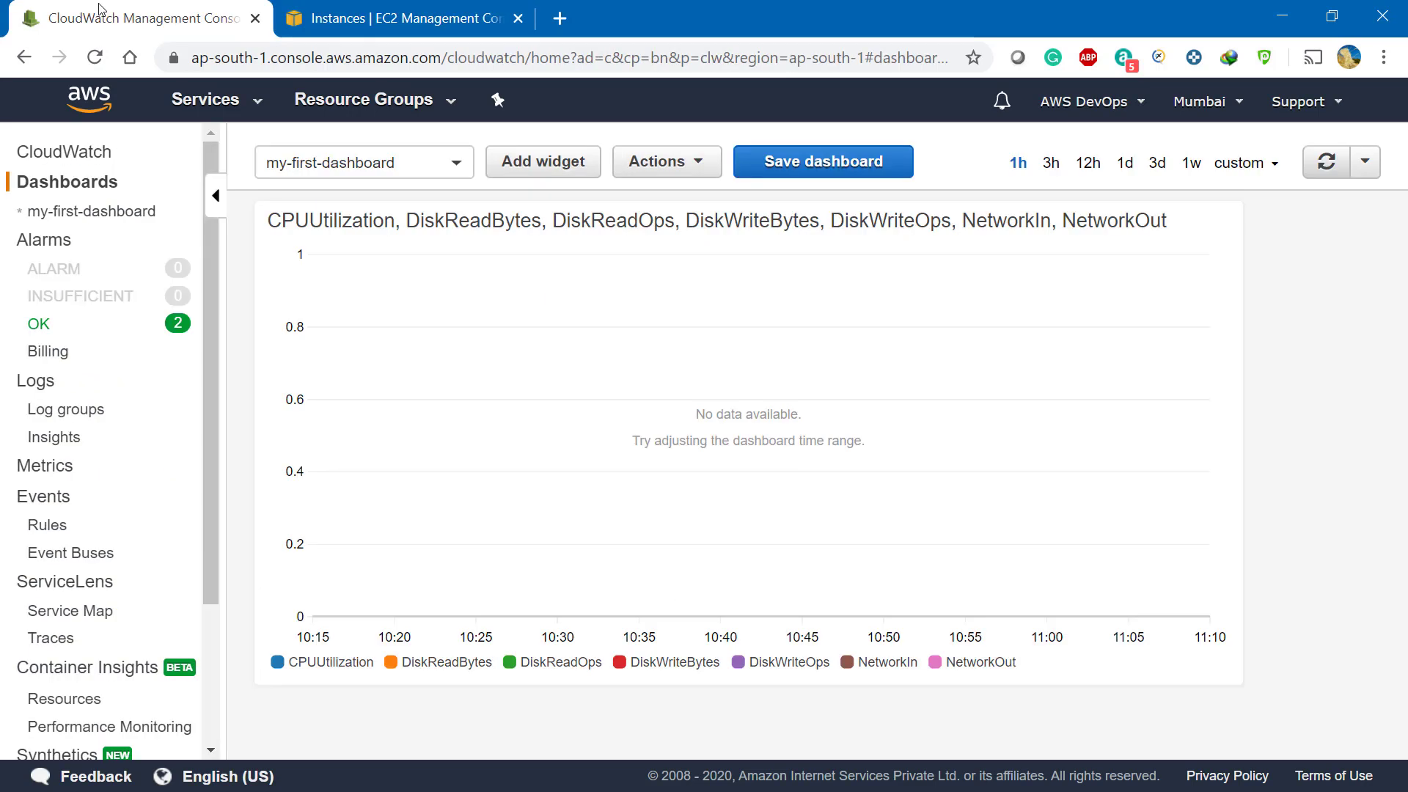
pyautogui.click(1325, 164)
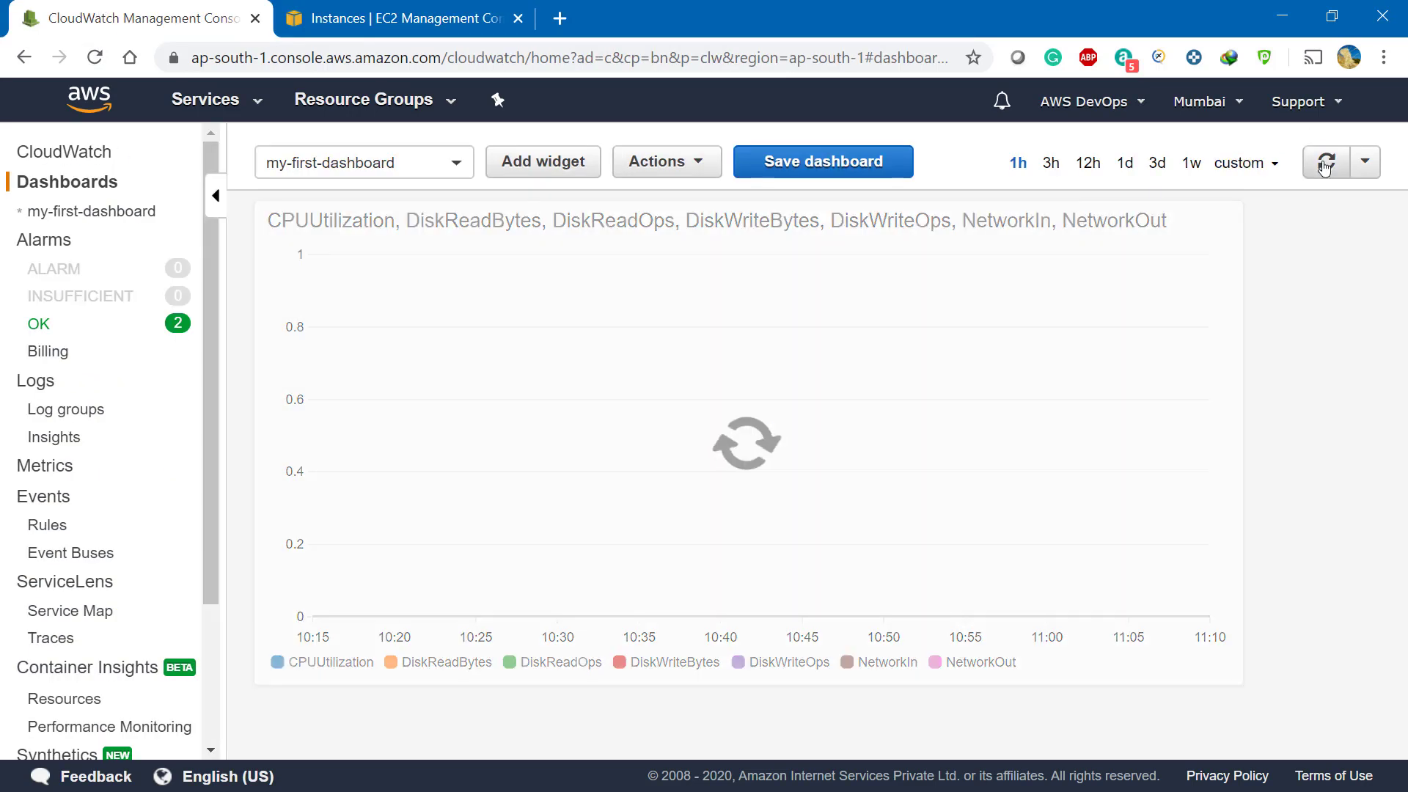
pyautogui.click(1324, 166)
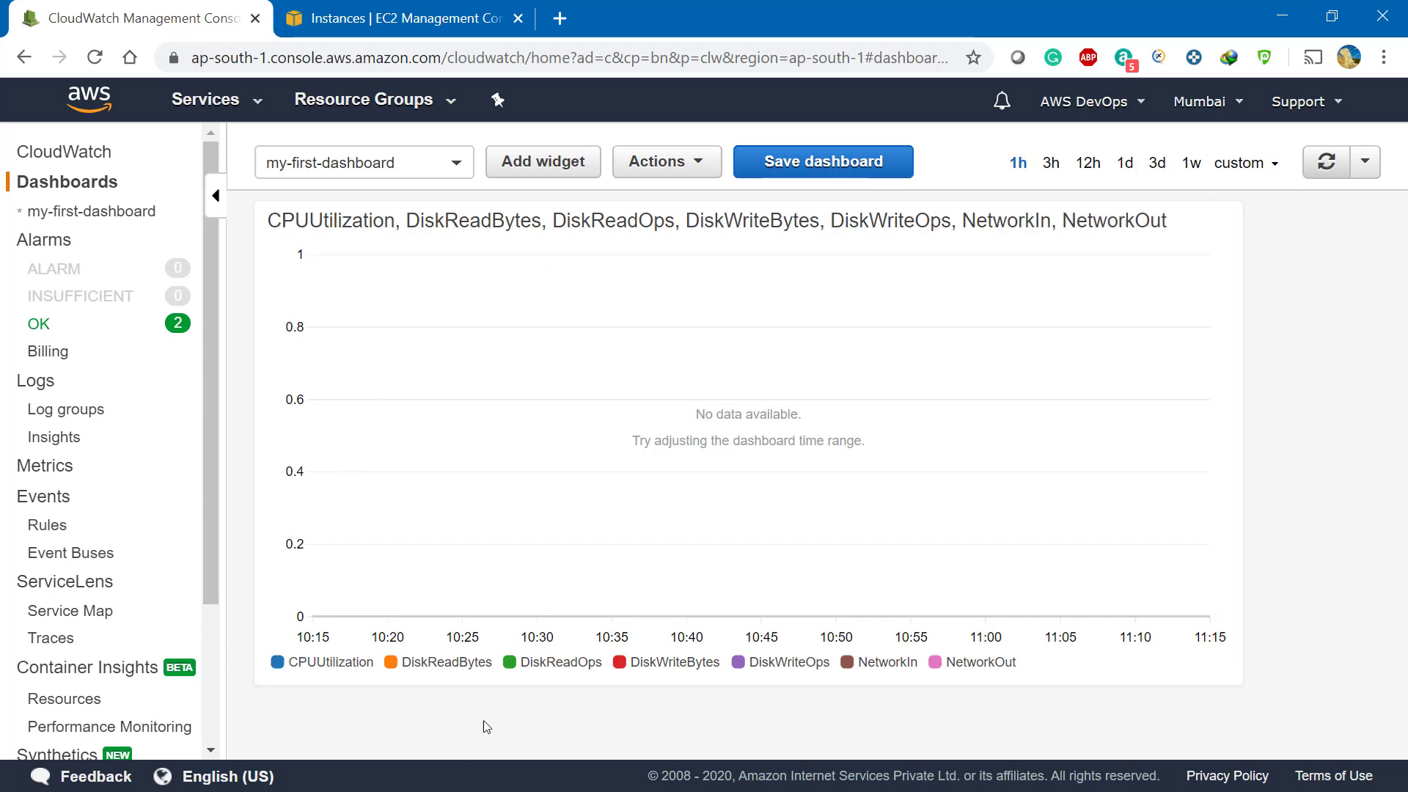
pyautogui.click(1130, 222)
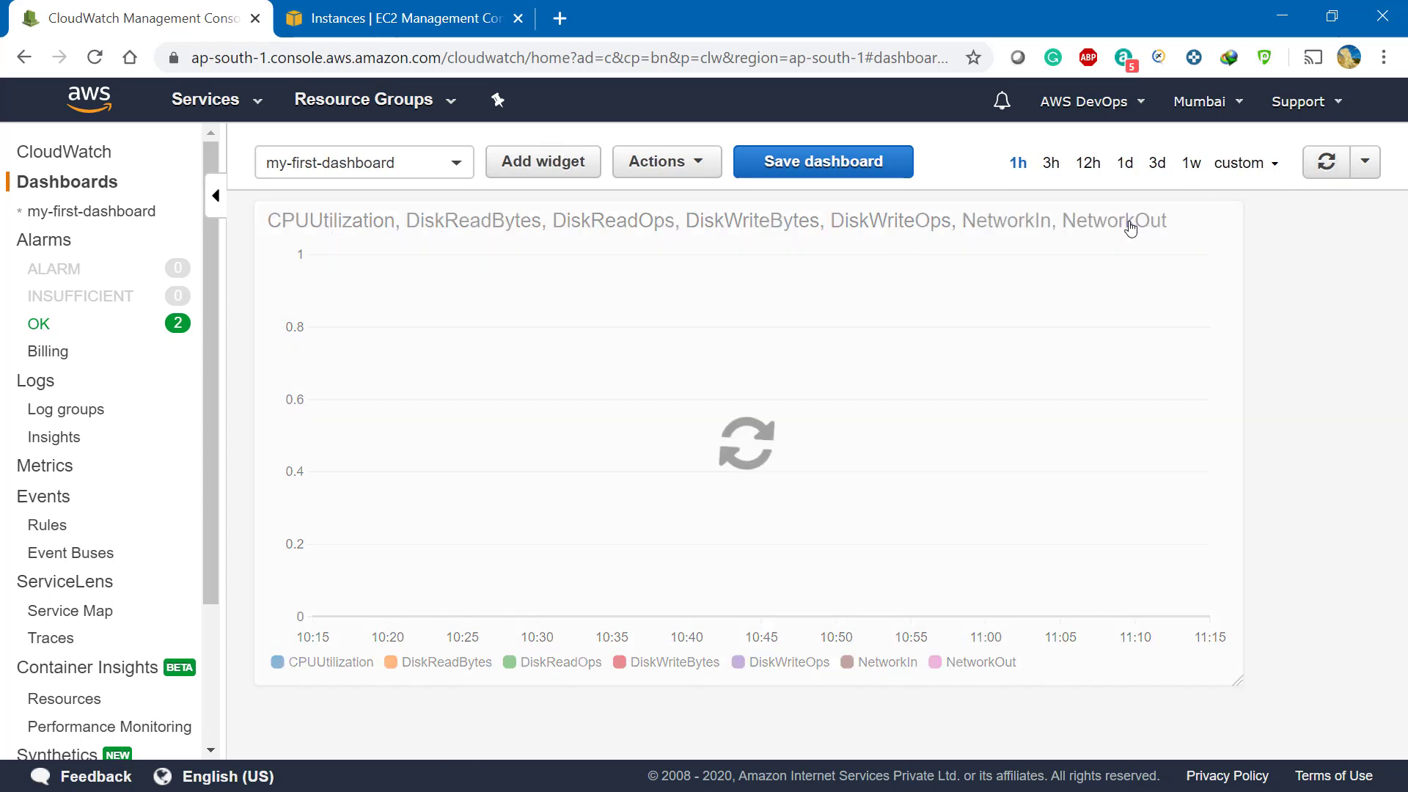
pyautogui.click(1130, 222)
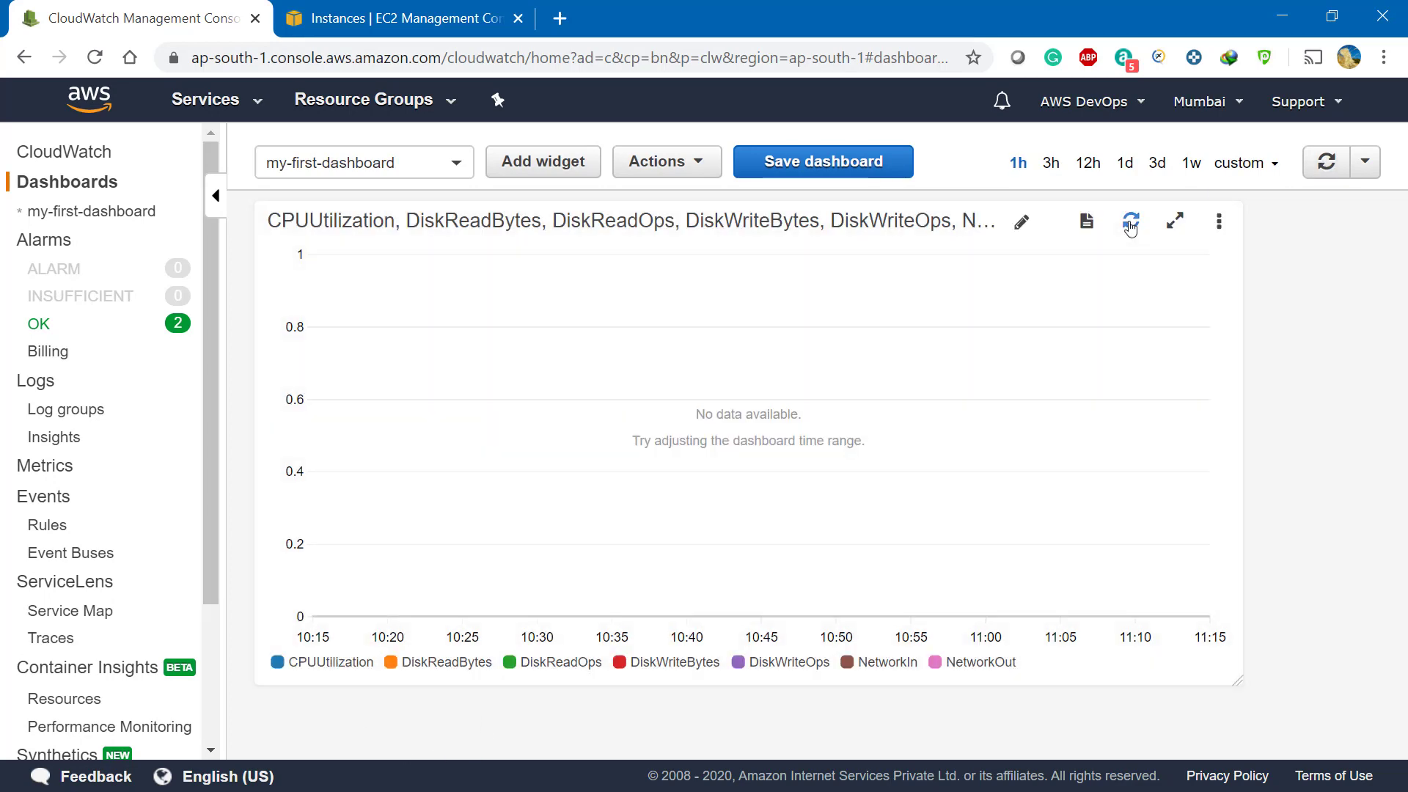
# Check the t2.micro instance's Monitoring column in the EC2 console and reboot the instance
pyautogui.click(402, 6)
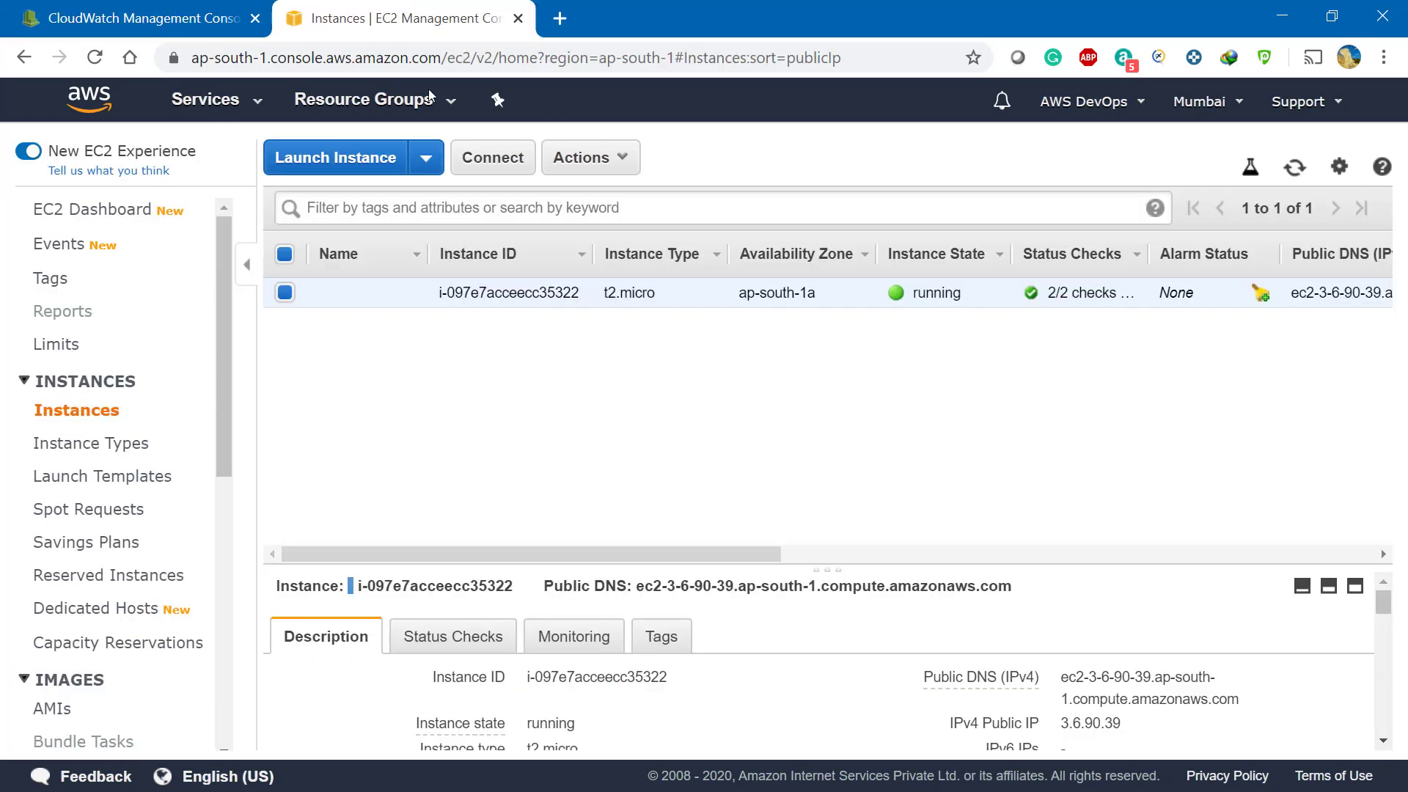
pyautogui.moveTo(596, 560); pyautogui.dragTo(1113, 561)
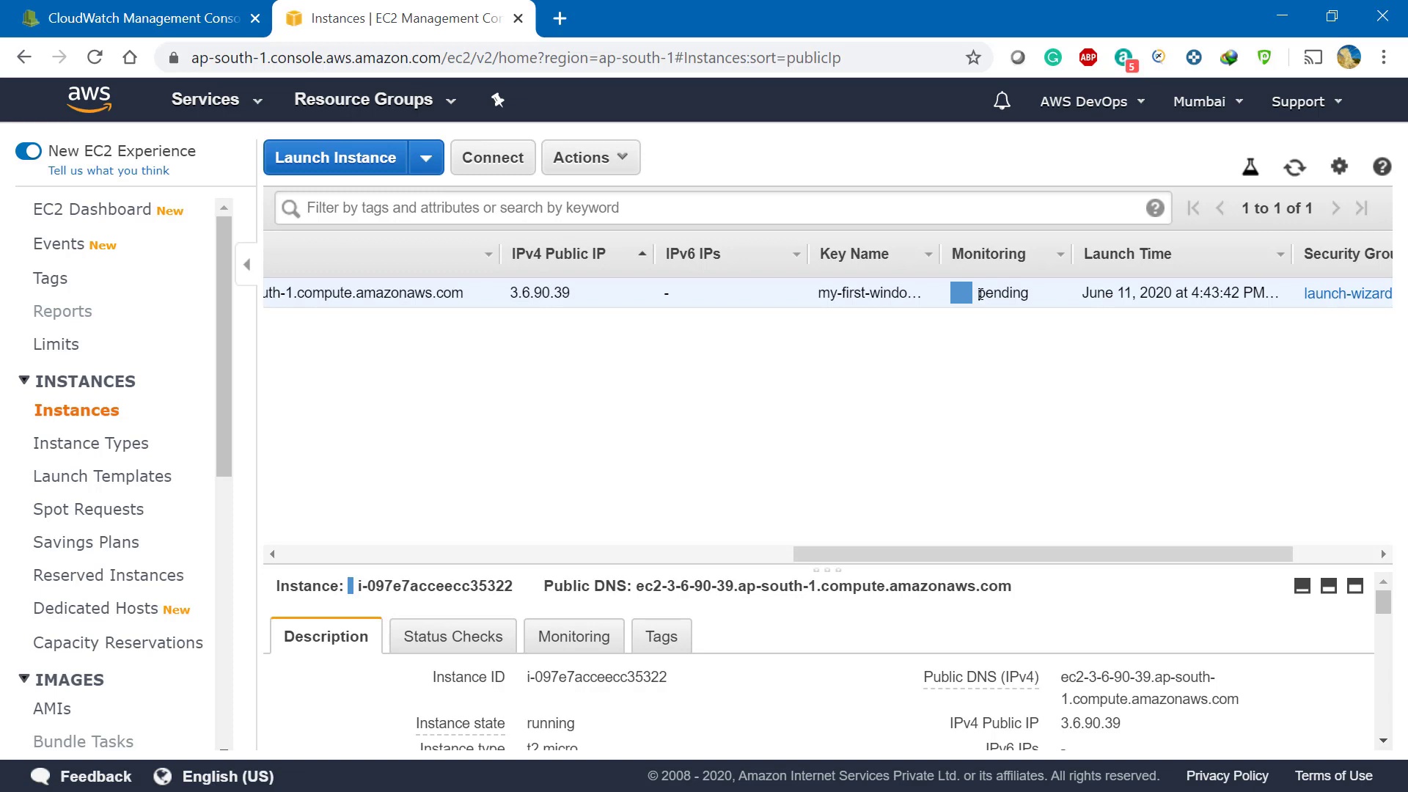
pyautogui.rightClick(682, 300)
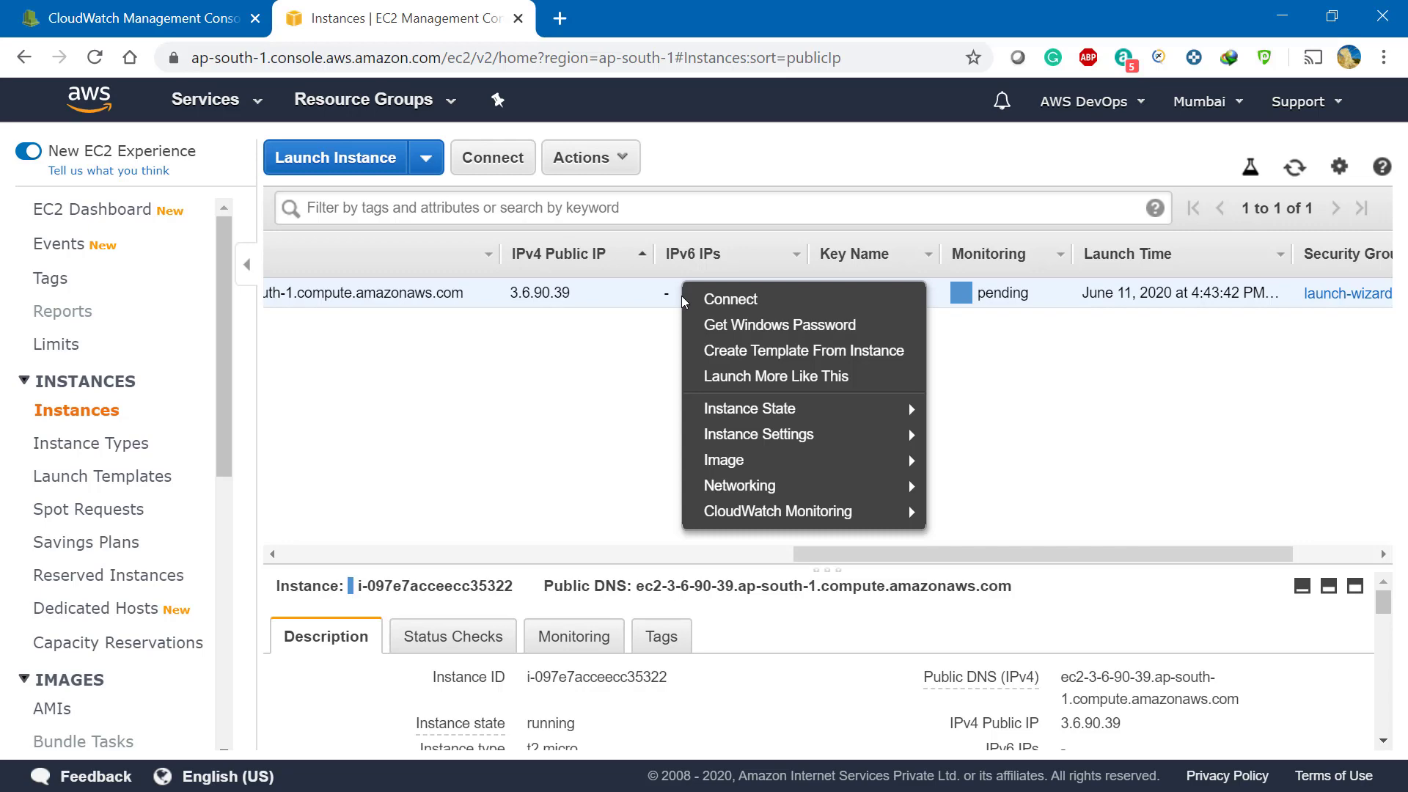
pyautogui.moveTo(768, 406)
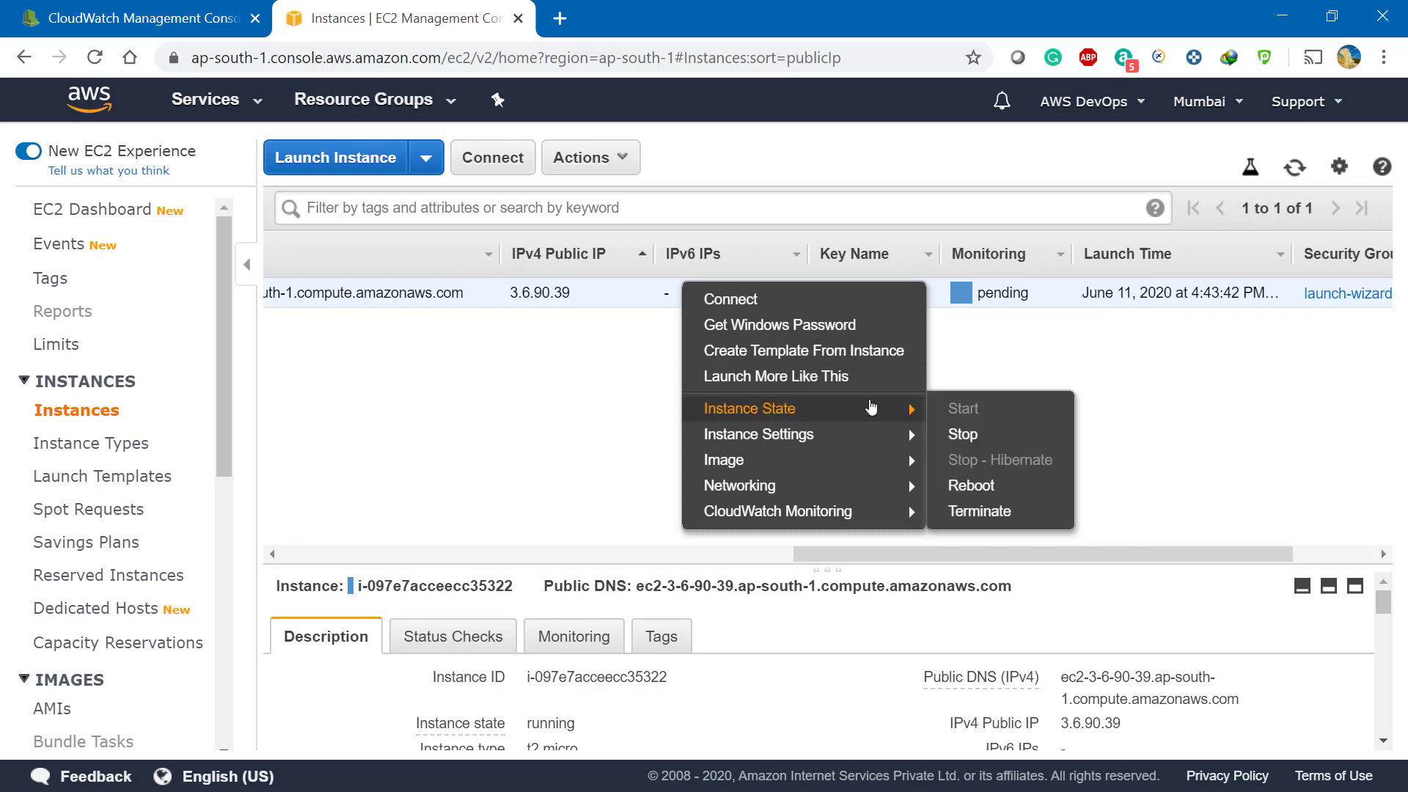
pyautogui.click(994, 501)
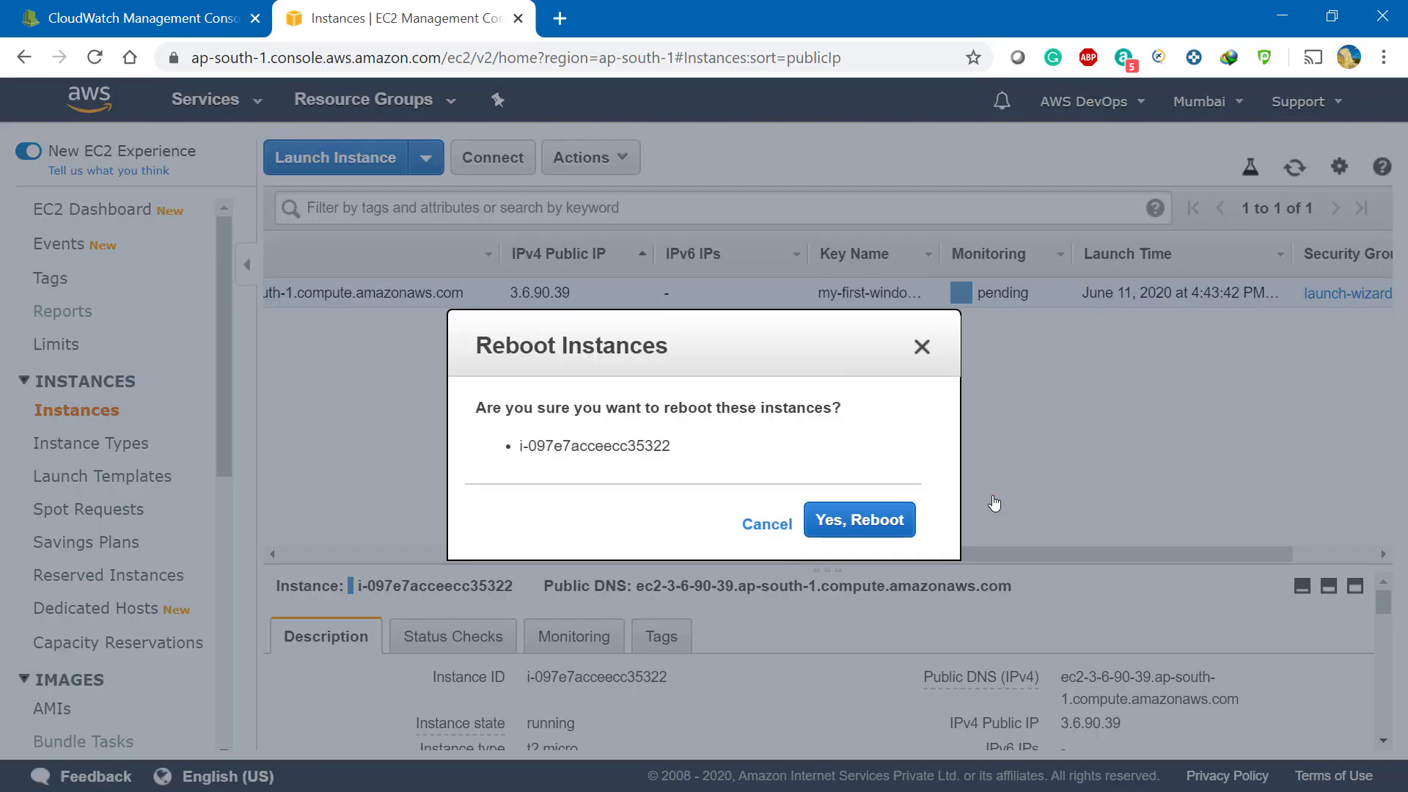
pyautogui.click(828, 526)
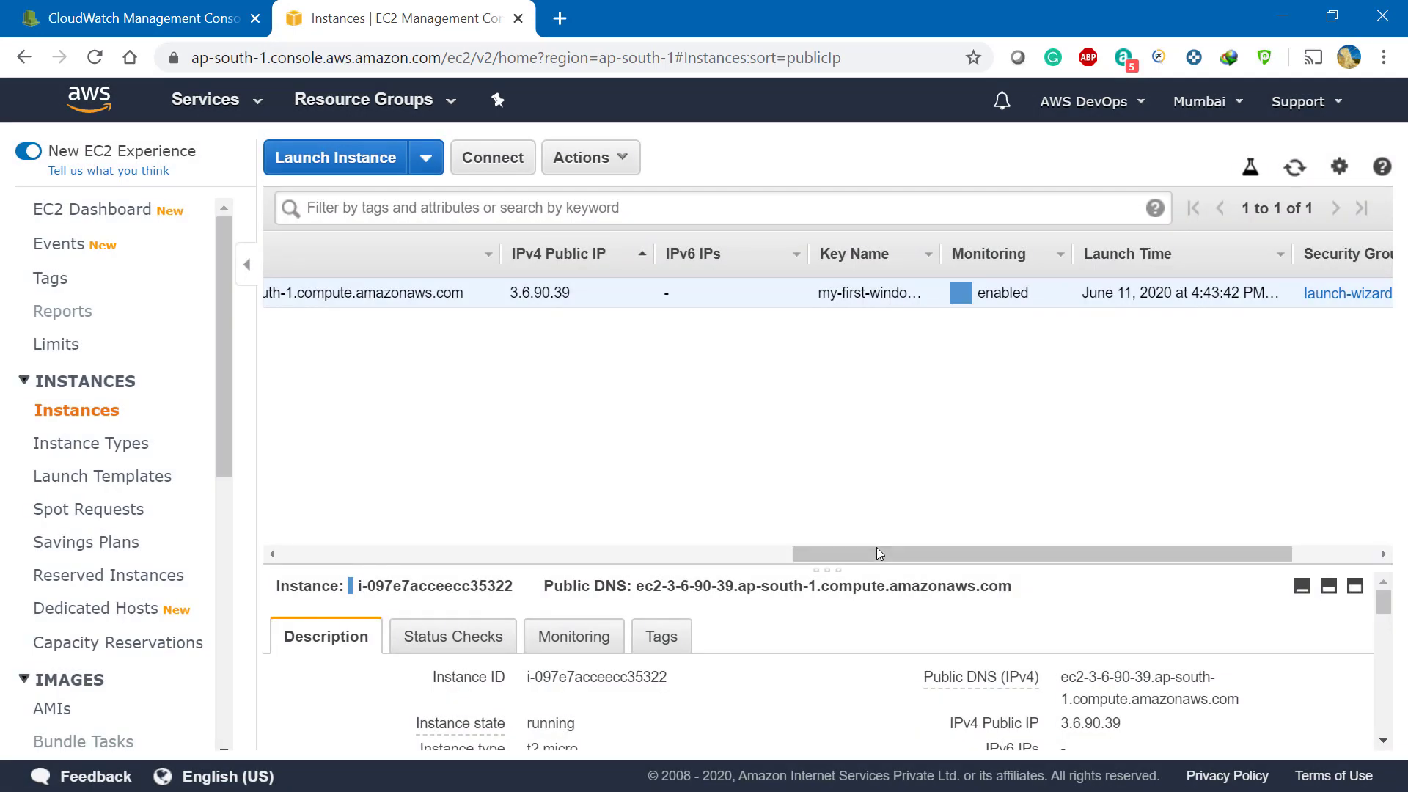
# Review the rebooted instance's state, status checks and Monitoring columns in the instance list
pyautogui.moveTo(877, 551); pyautogui.dragTo(535, 540)
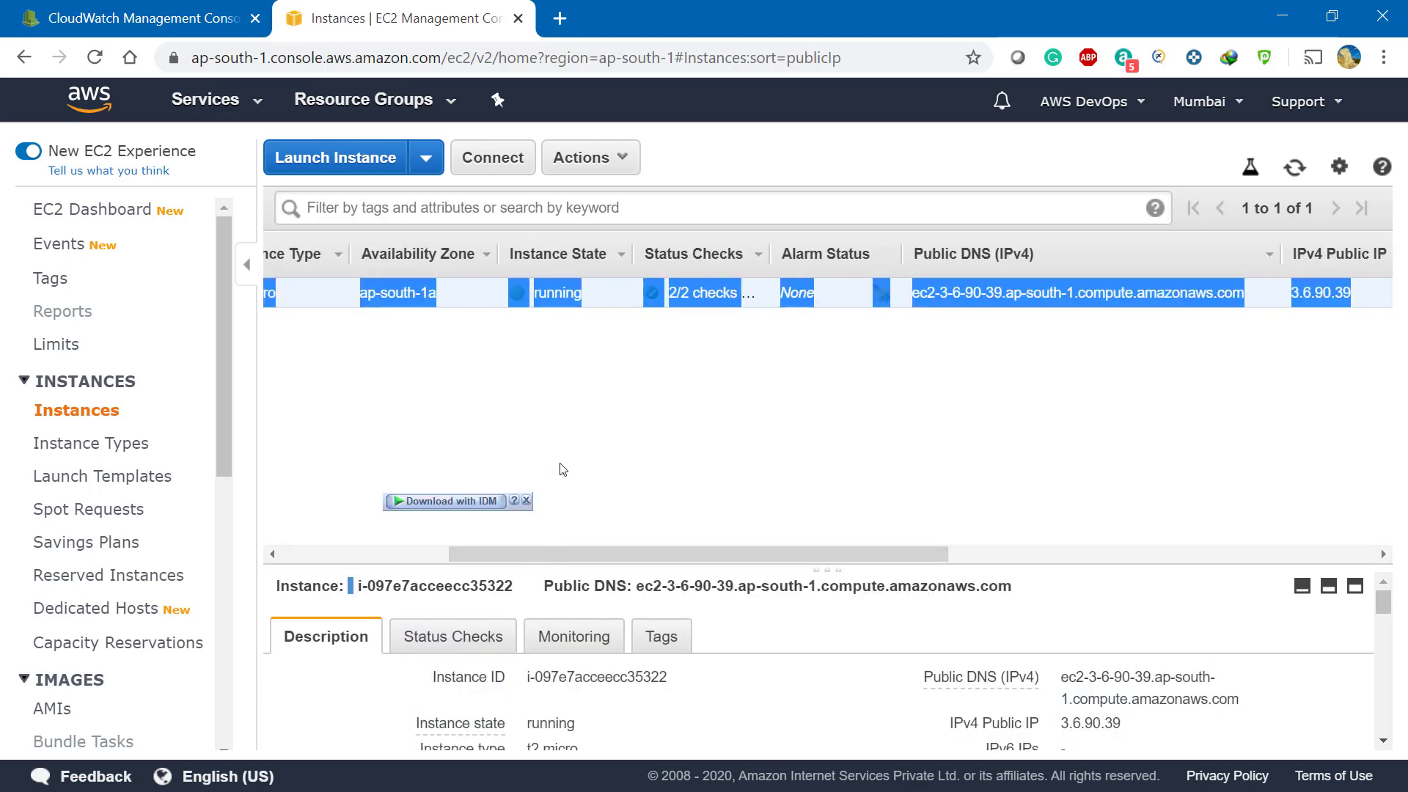
pyautogui.click(688, 518)
pyautogui.moveTo(697, 555); pyautogui.dragTo(438, 538)
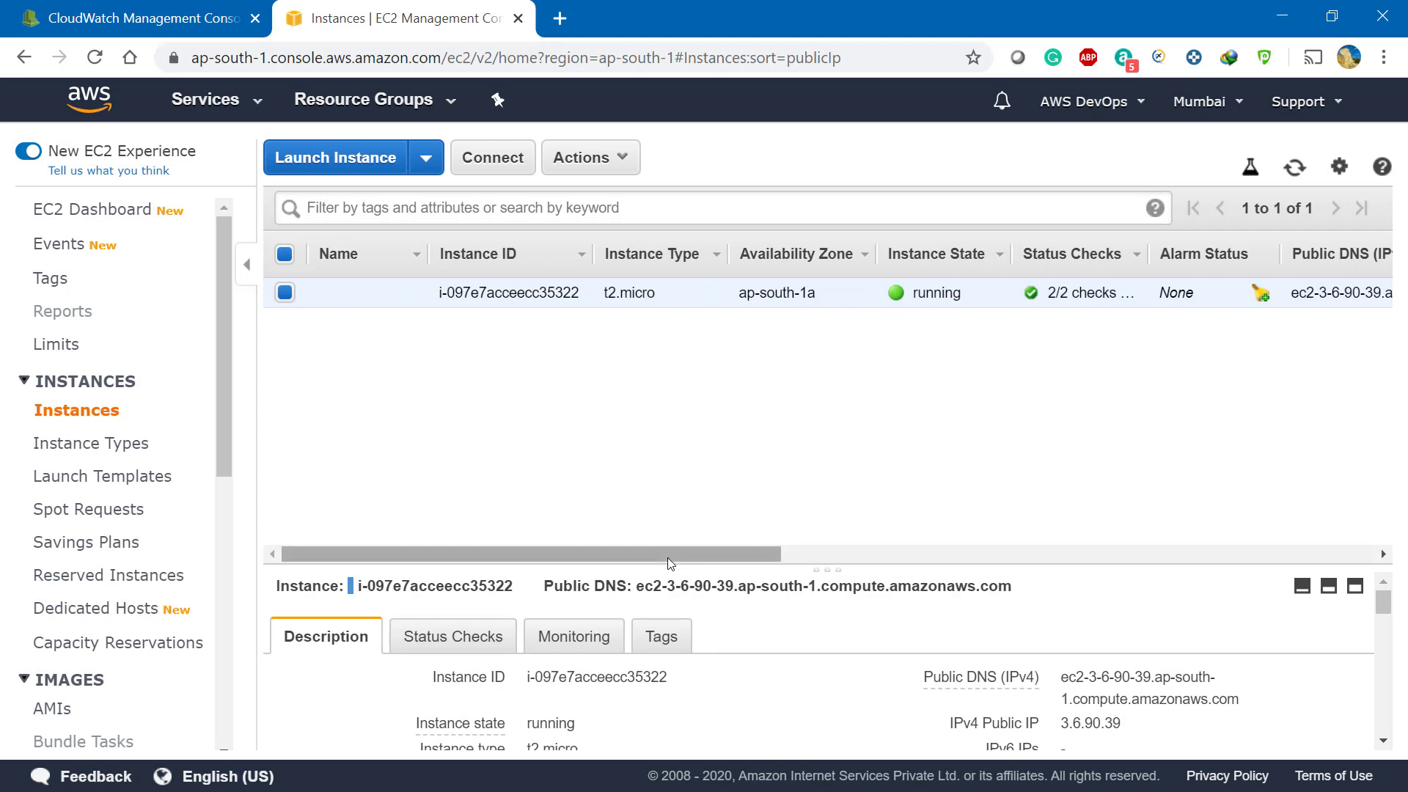
pyautogui.moveTo(668, 557); pyautogui.dragTo(1137, 576)
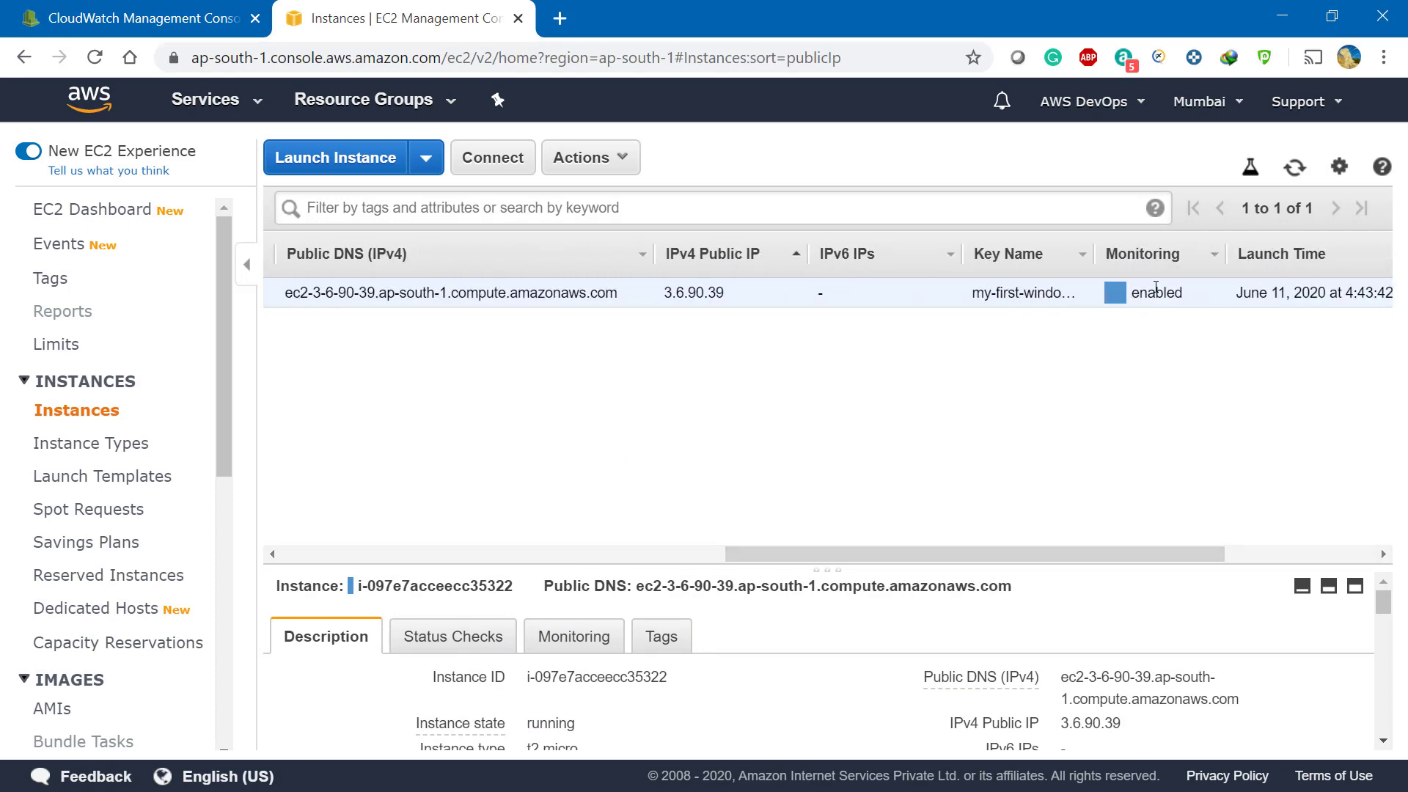
# Reopen my-first-dashboard in CloudWatch and refresh the metrics widget repeatedly to check for data
pyautogui.hotkey('ctrl', 'shift', 'Tab')
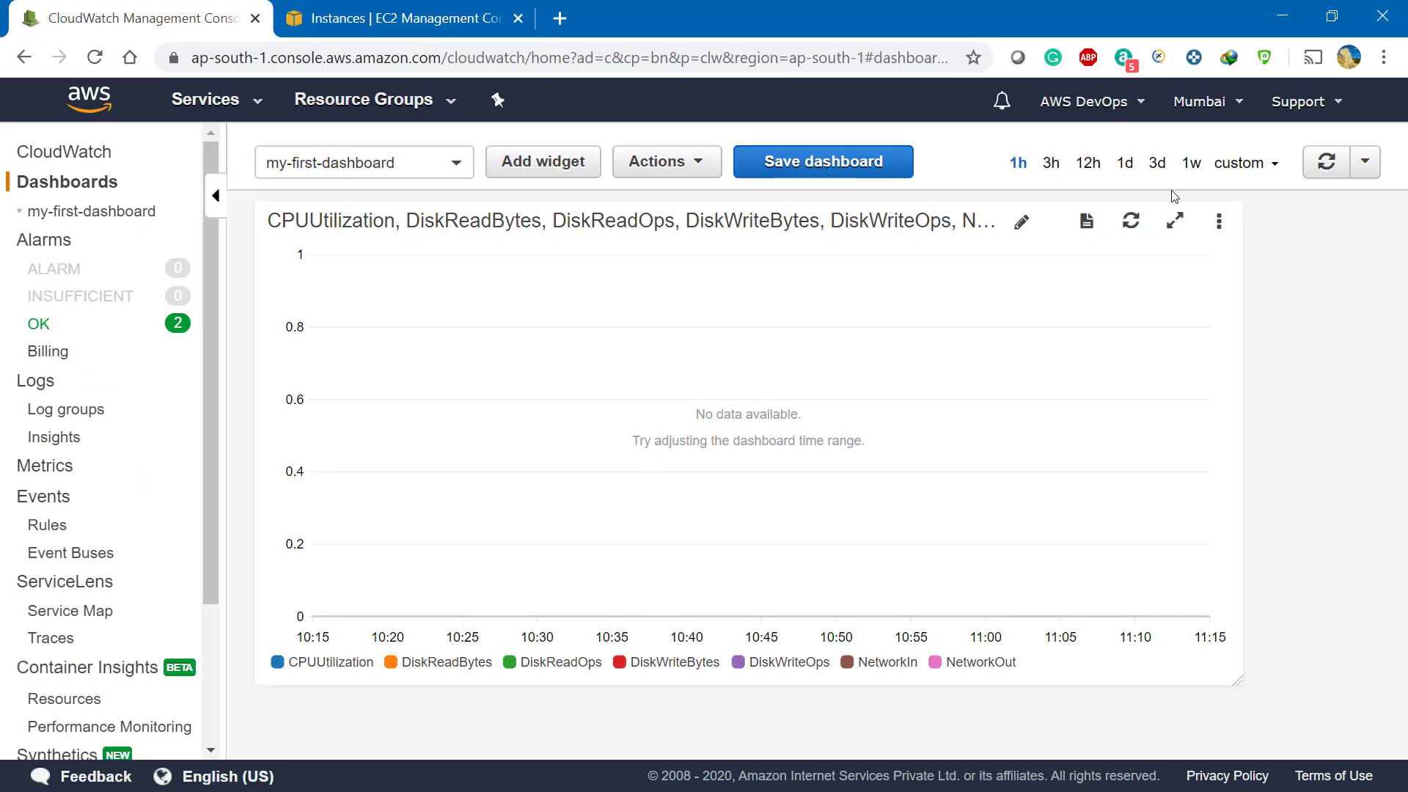
pyautogui.click(1322, 167)
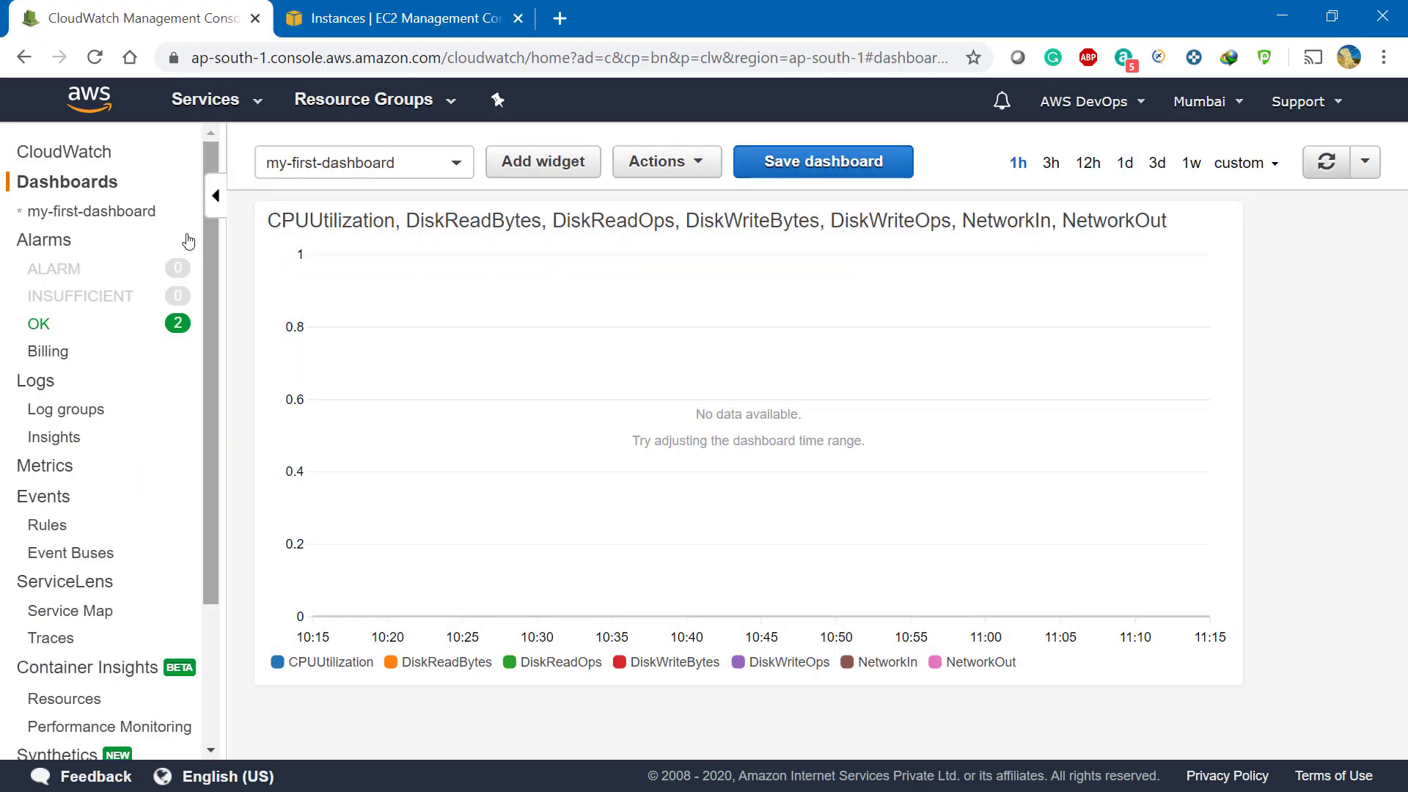
pyautogui.click(105, 214)
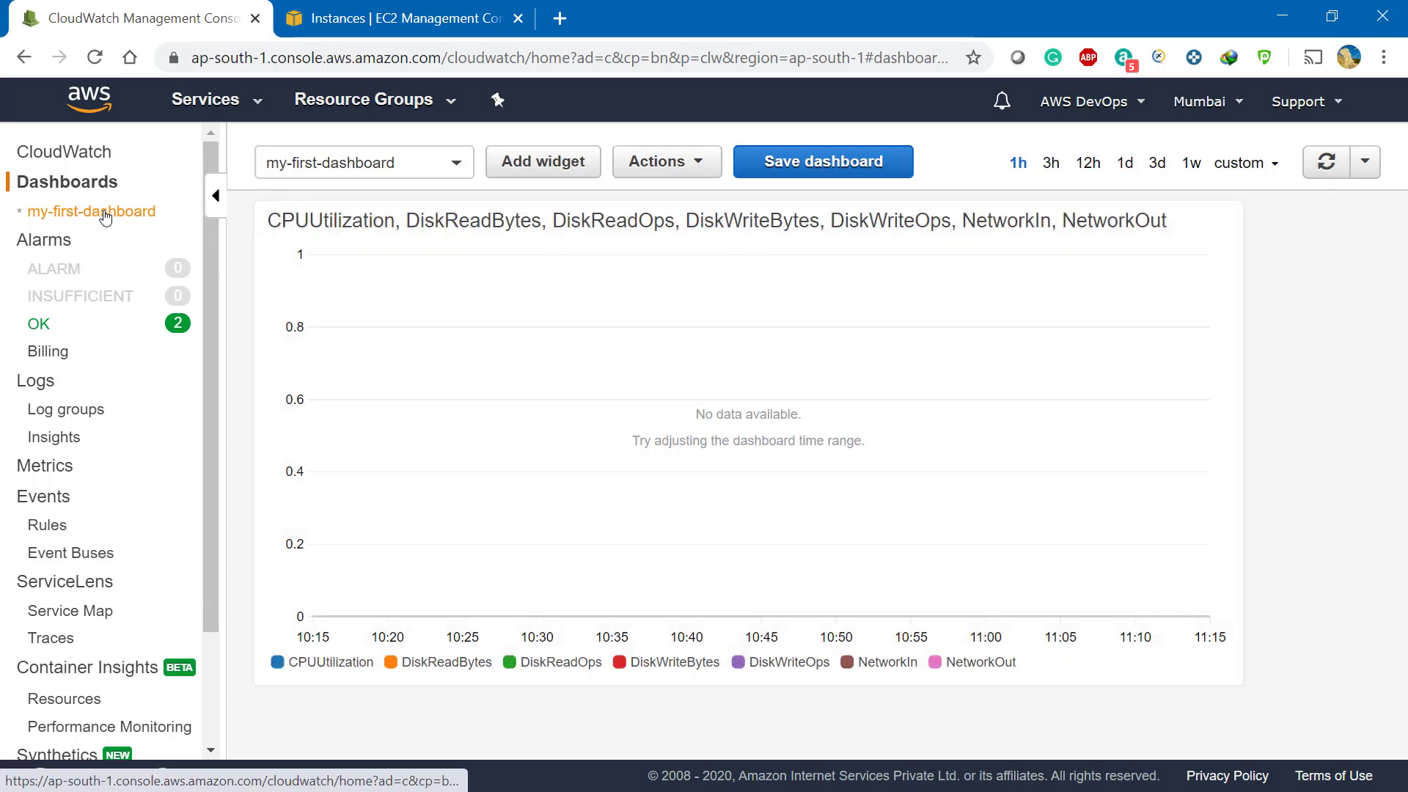
pyautogui.click(1137, 222)
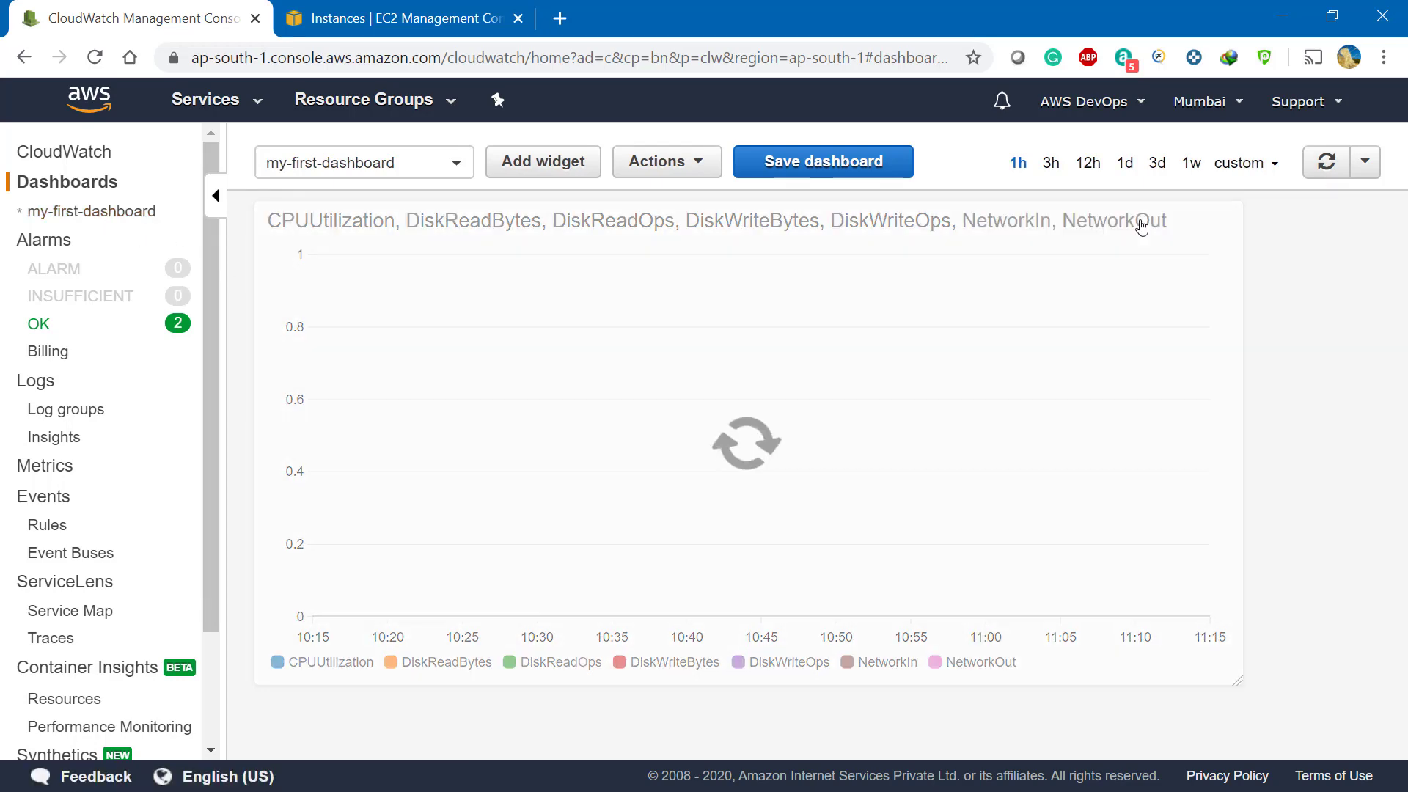
pyautogui.click(1139, 223)
pyautogui.click(1140, 224)
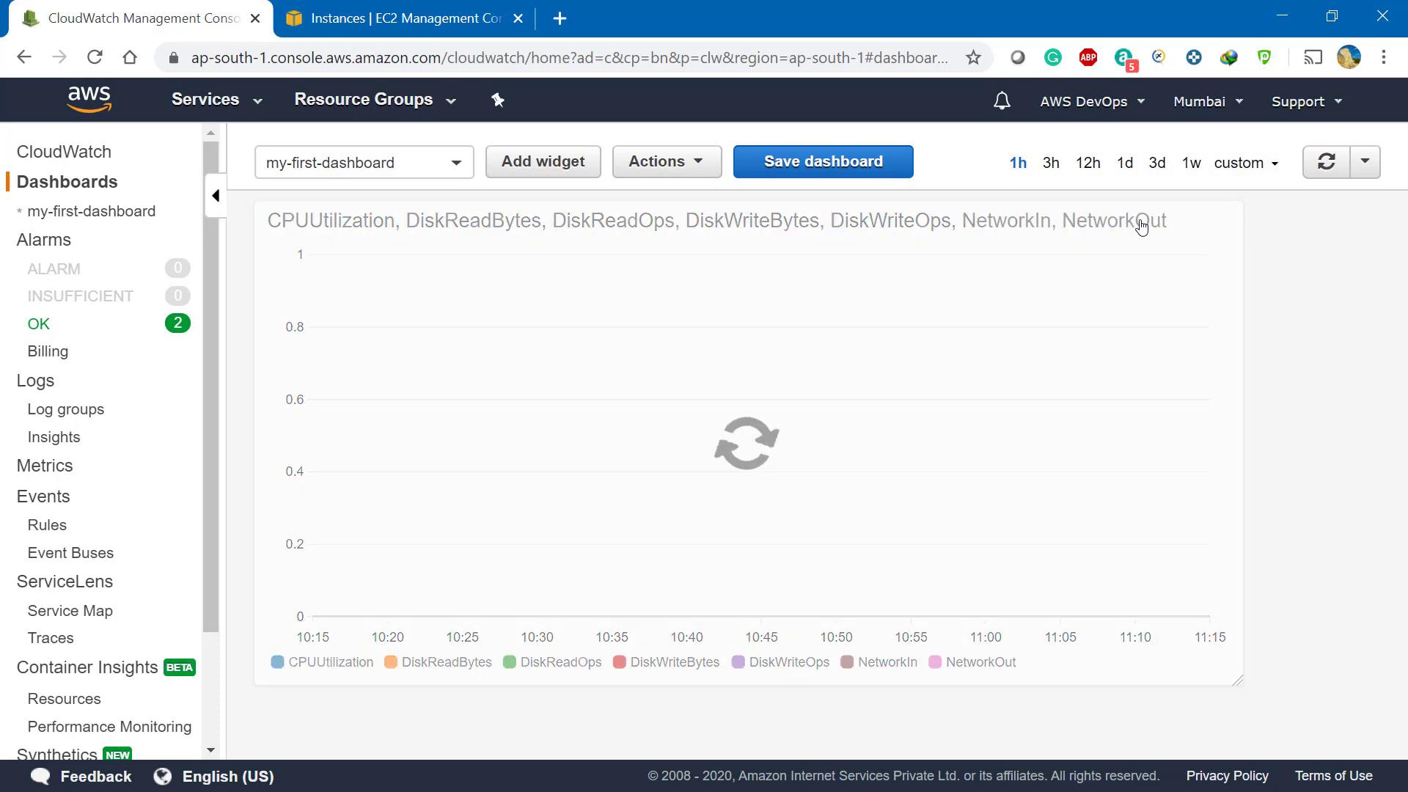
pyautogui.click(1139, 224)
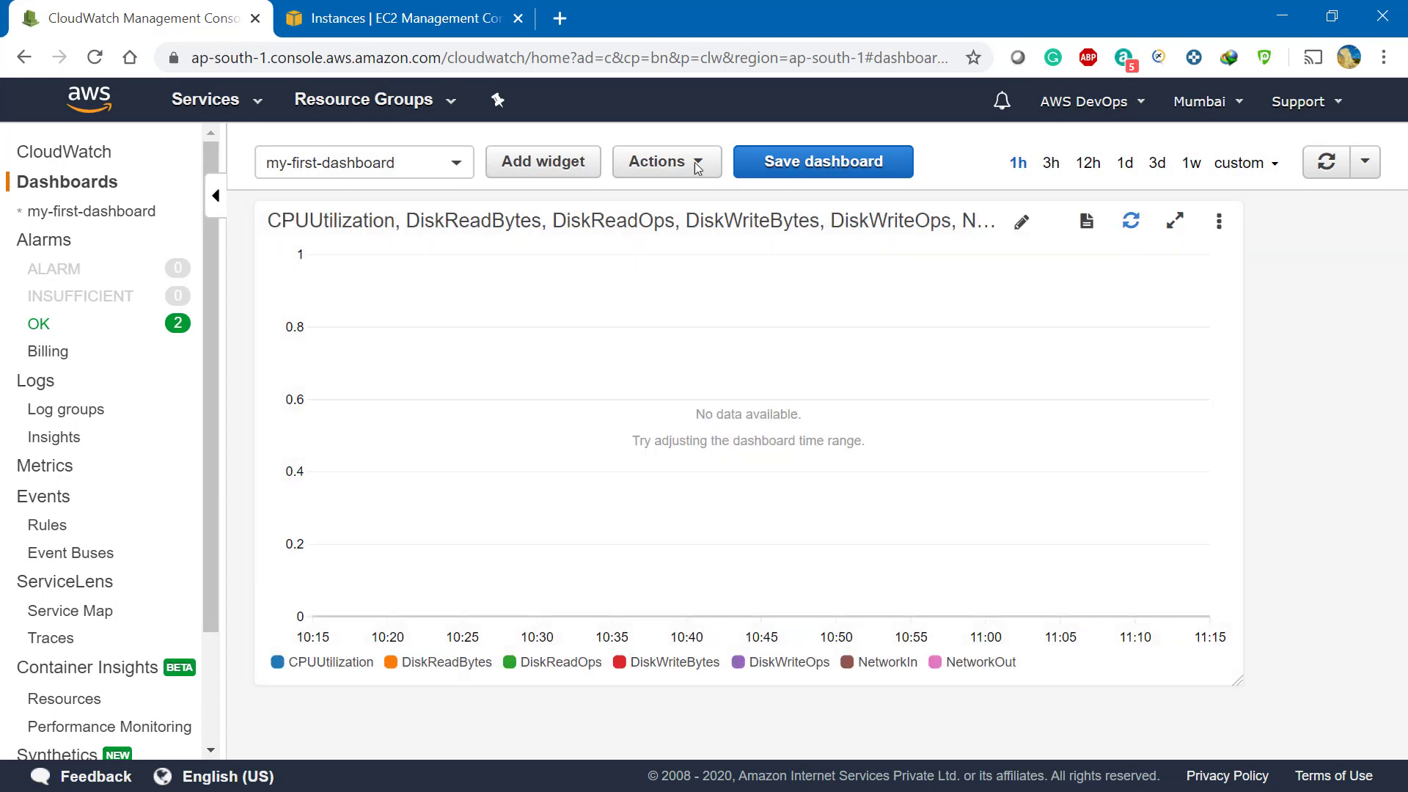
# Switch to the EC2 console and open the Windows password retrieval form for the t2.micro instance
pyautogui.click(429, 9)
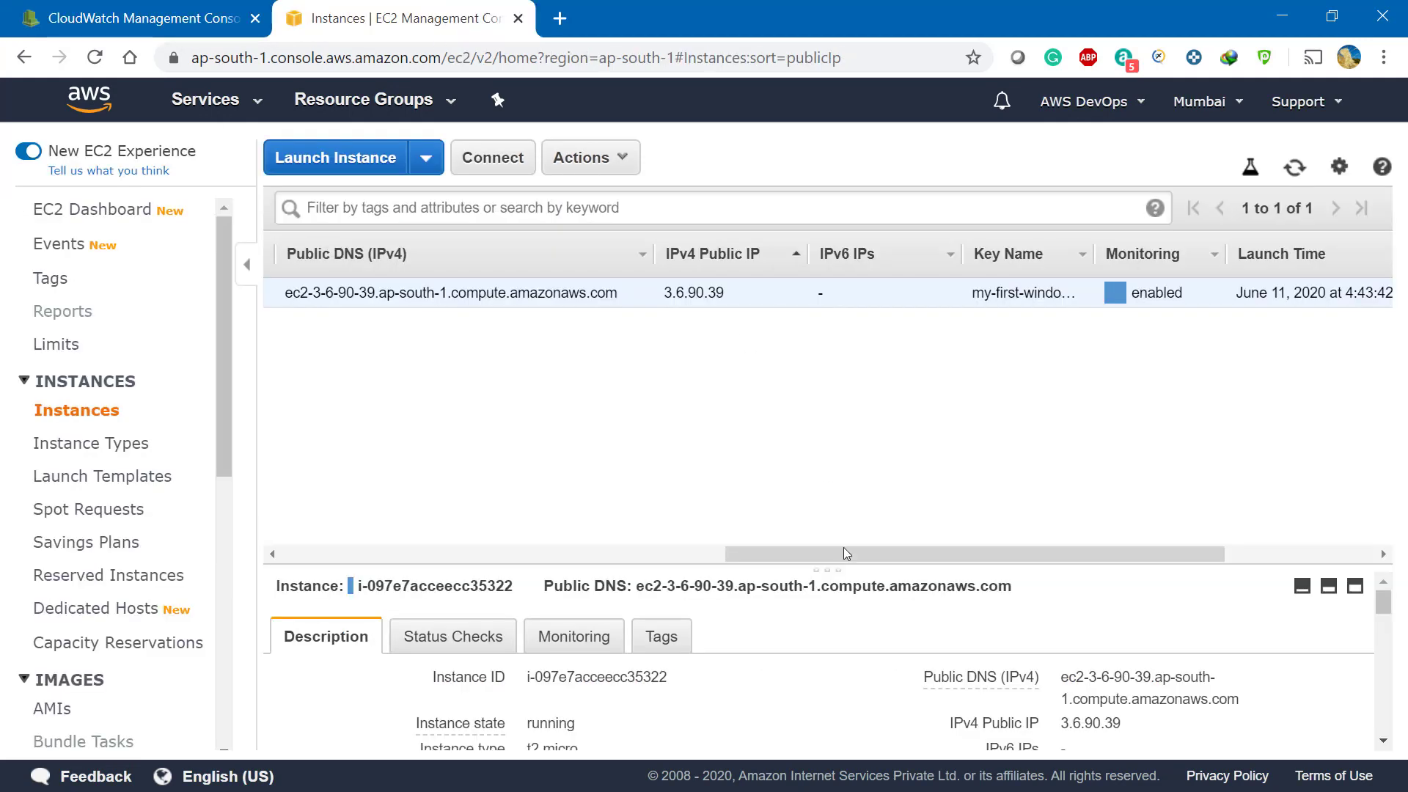
pyautogui.moveTo(843, 549); pyautogui.dragTo(365, 543)
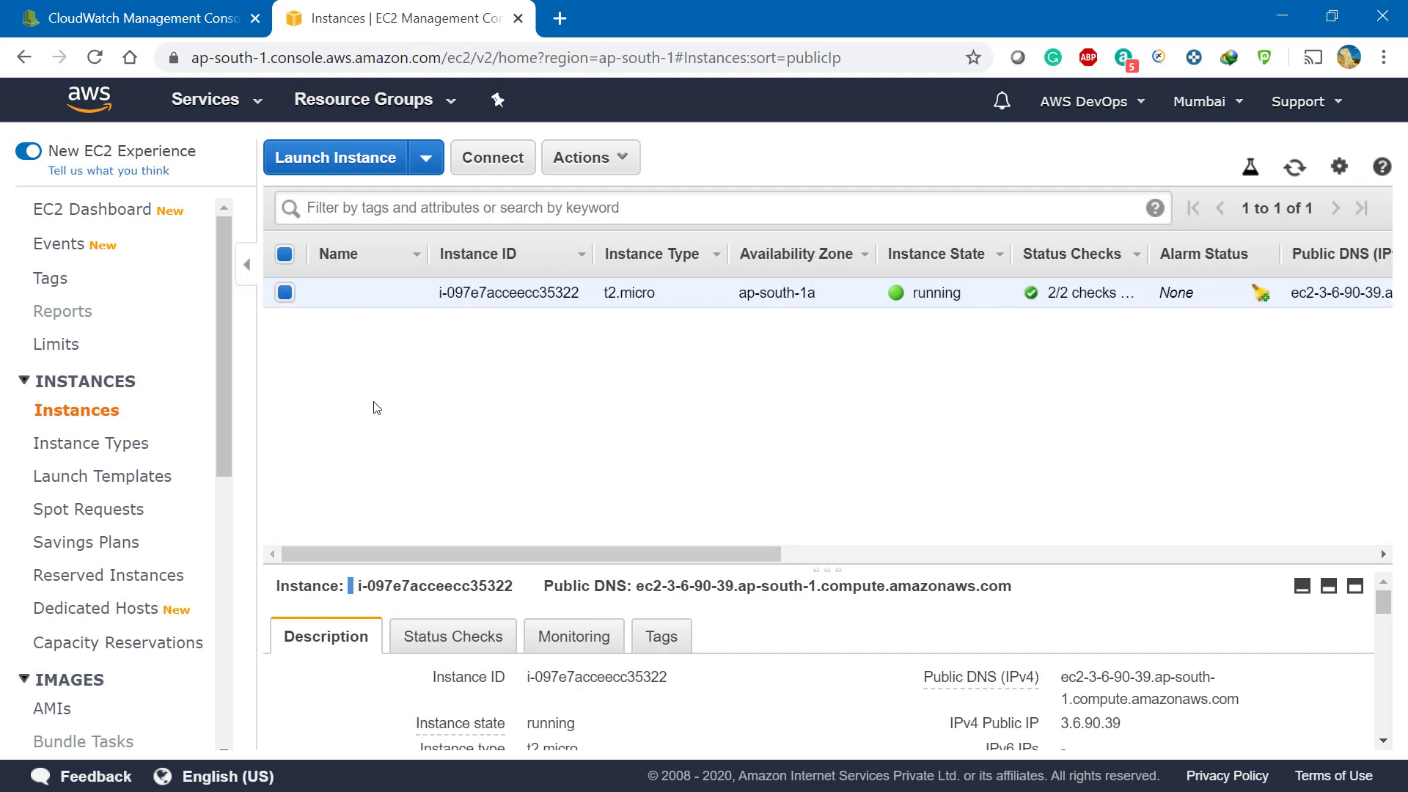
pyautogui.rightClick(466, 294)
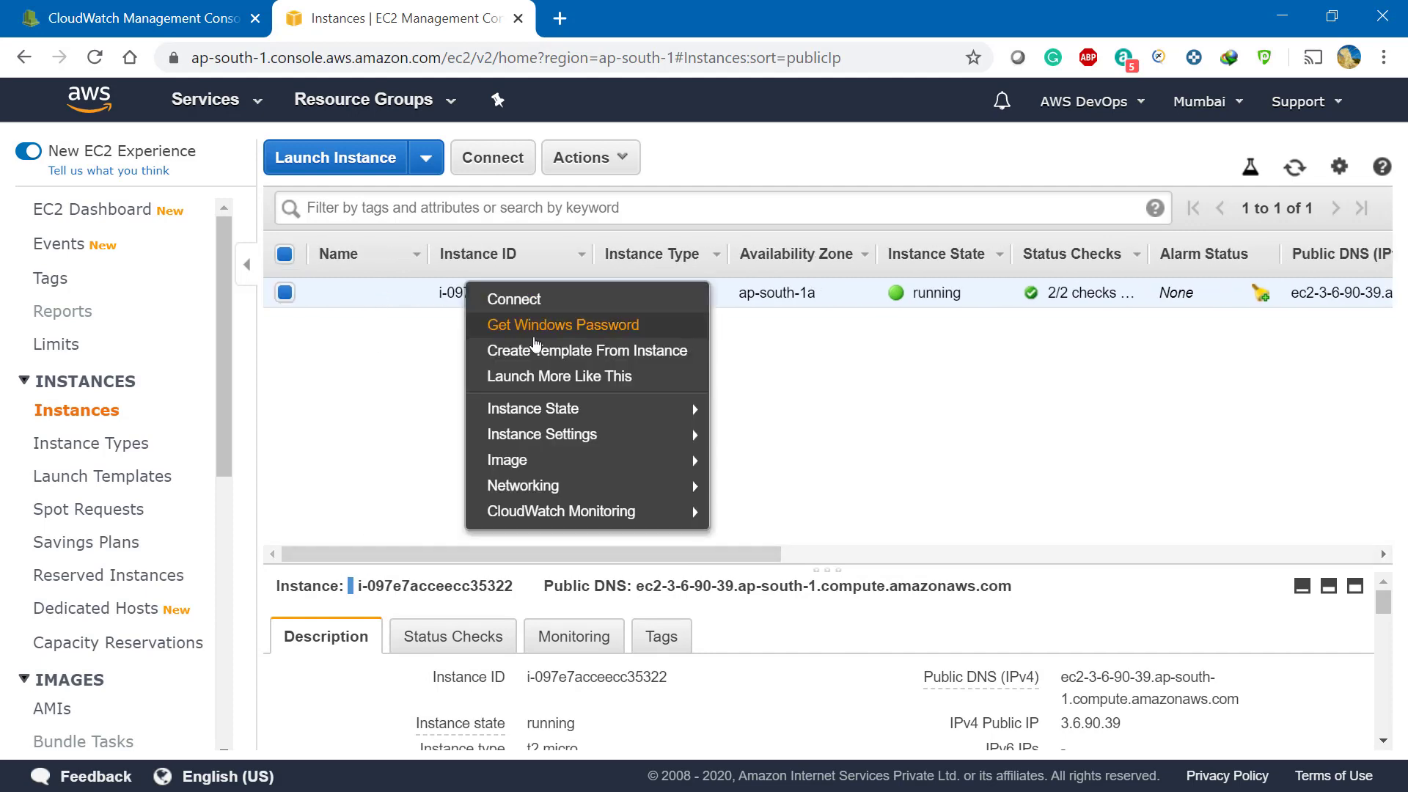
pyautogui.click(525, 311)
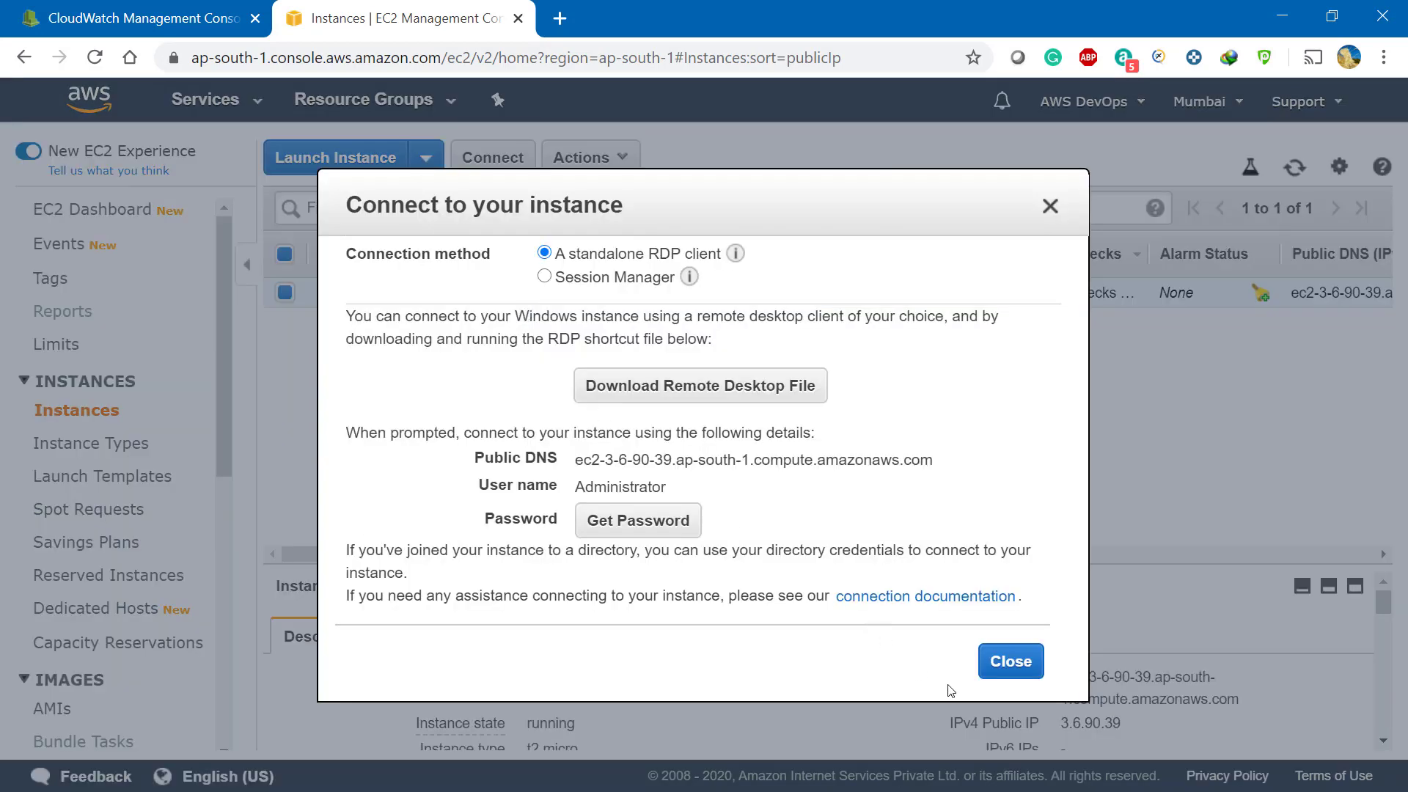
pyautogui.click(630, 520)
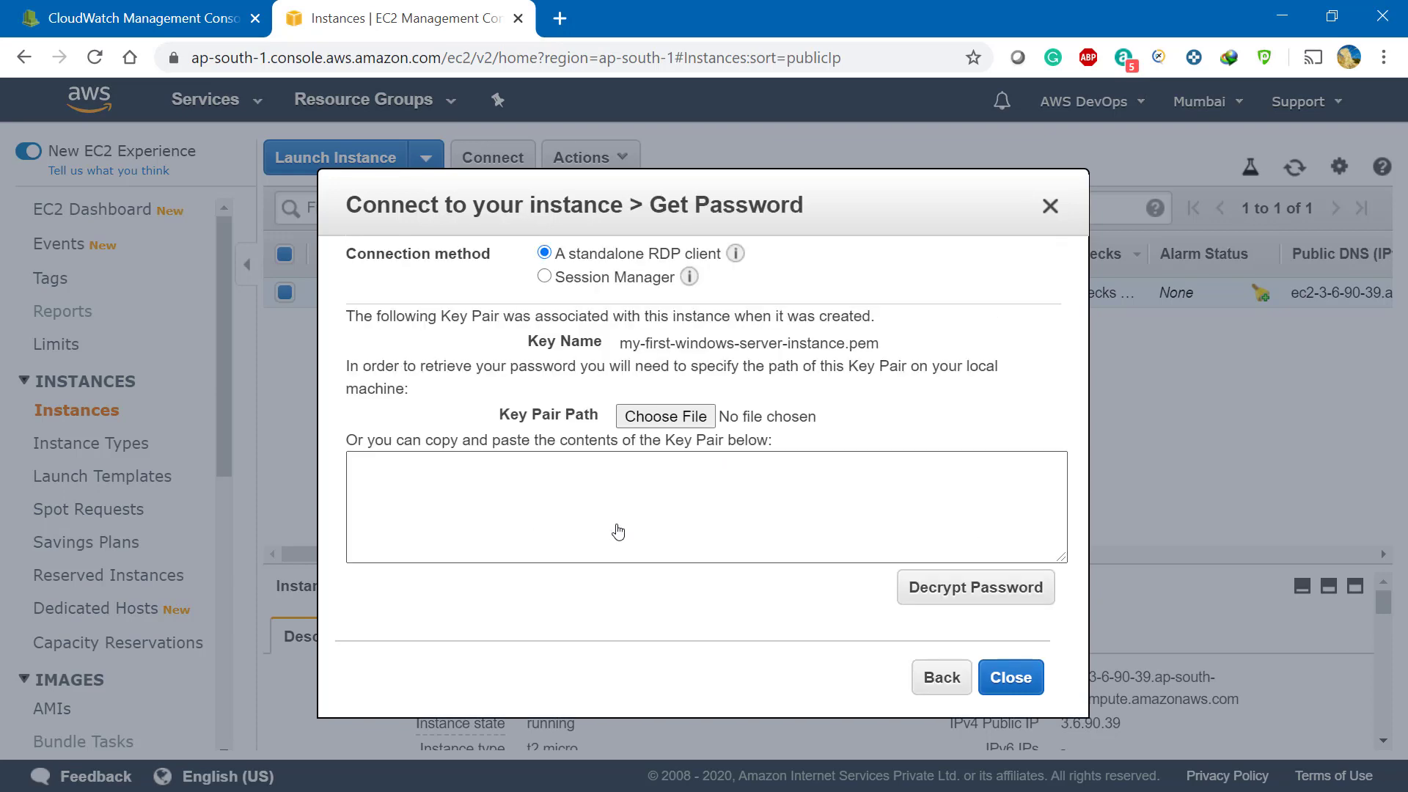
# Load the key pair file my-first-windows-server-instance.pem and decrypt the instance's Windows password
pyautogui.click(945, 590)
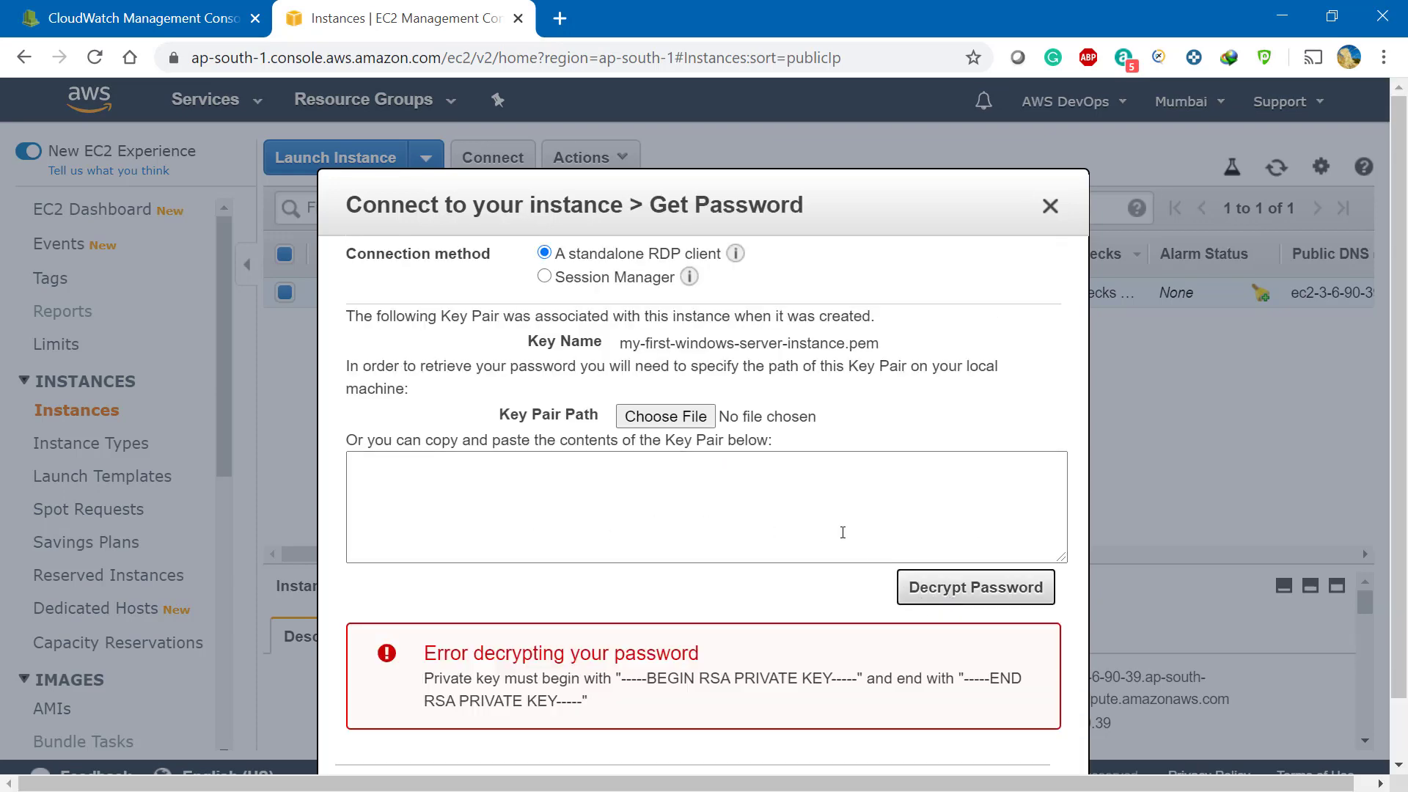
pyautogui.click(662, 417)
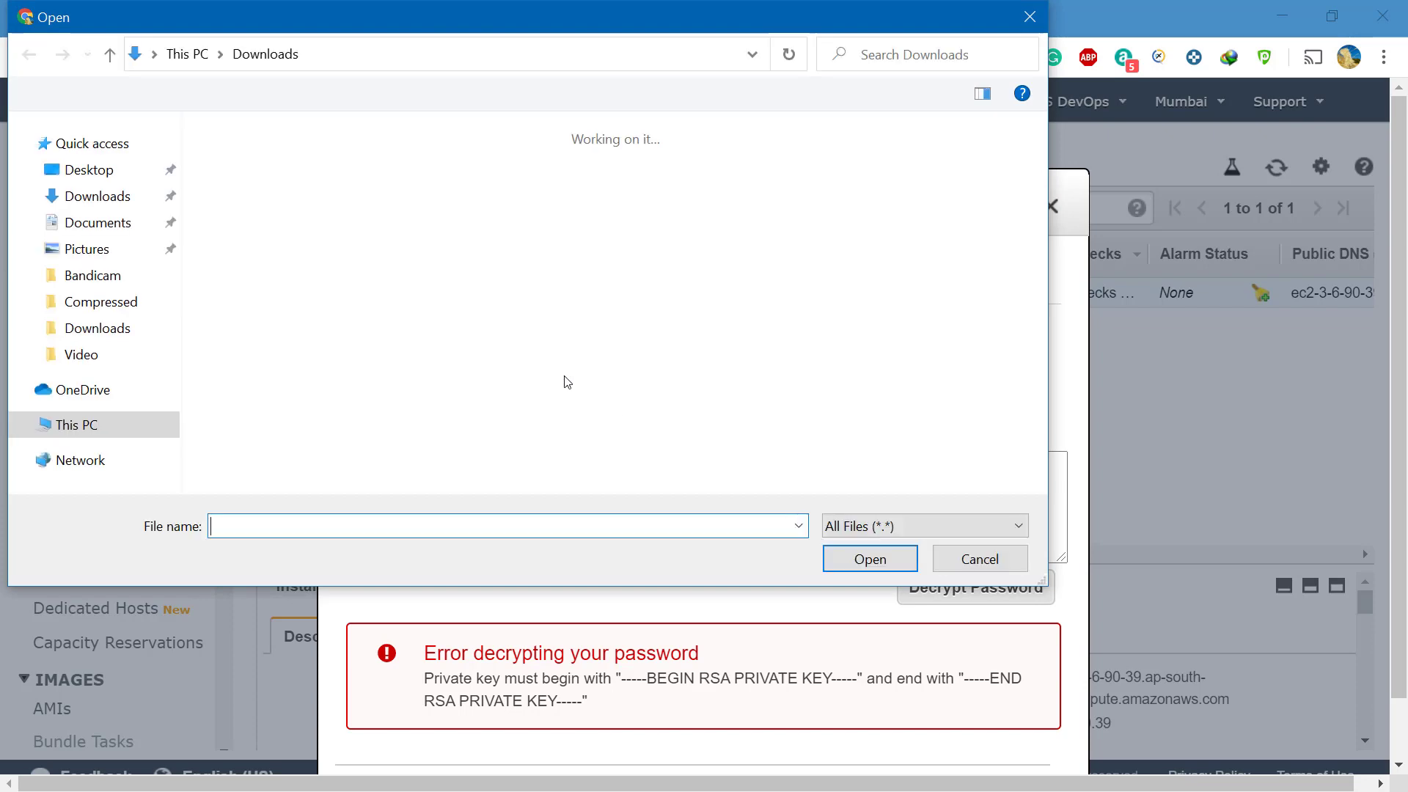
pyautogui.click(257, 220)
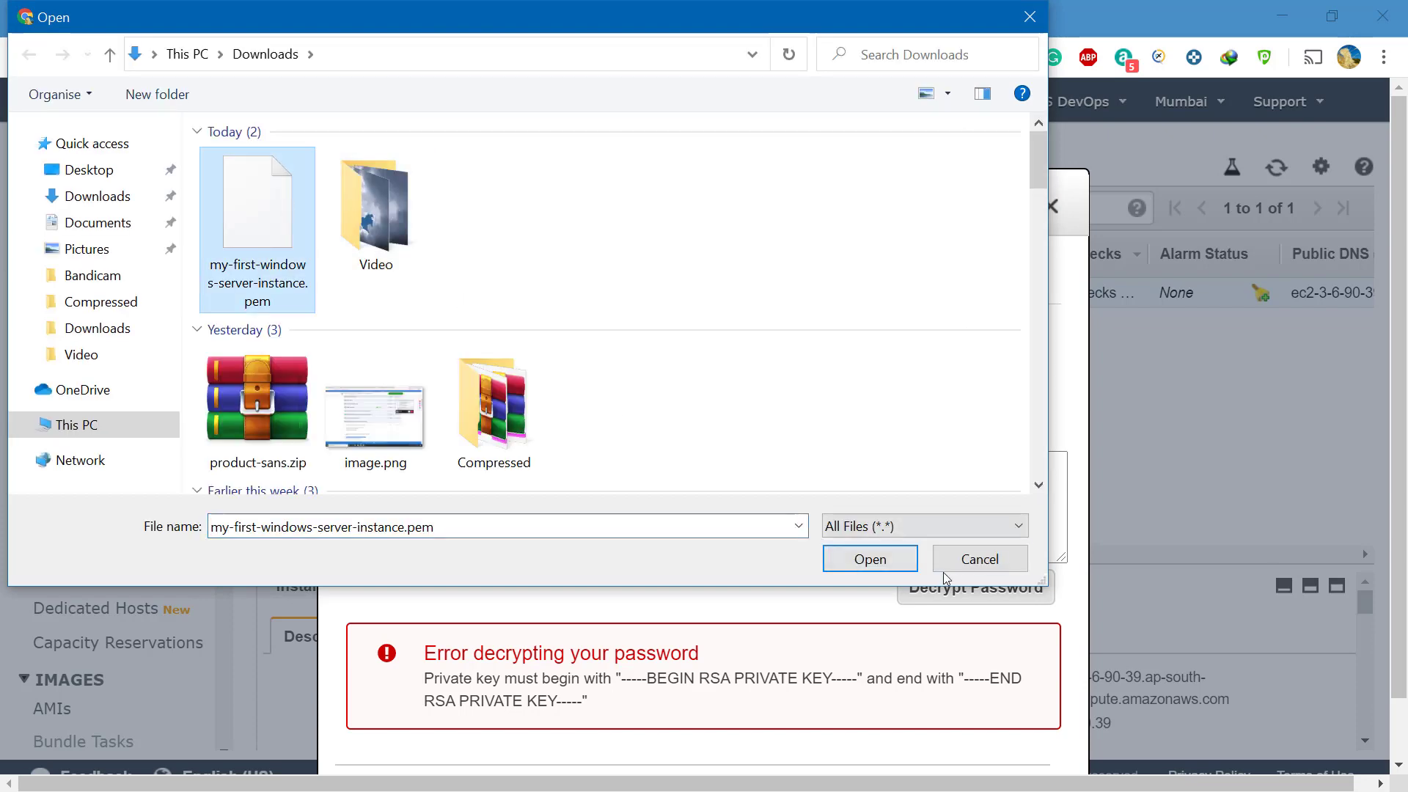
pyautogui.click(871, 559)
pyautogui.click(935, 595)
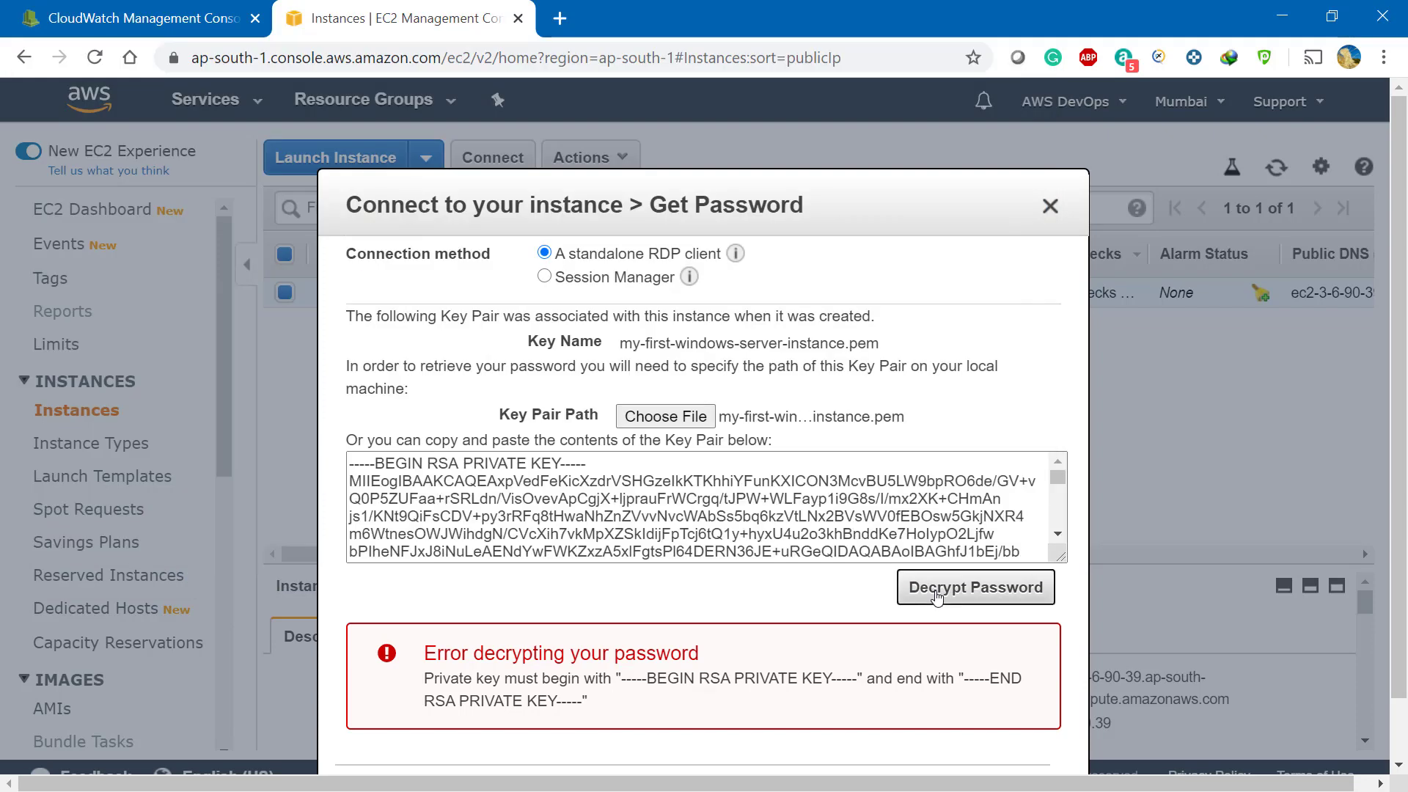
# Copy the instance's public DNS, enter it as the computer in Remote Desktop Connection, and start connecting
pyautogui.moveTo(874, 516); pyautogui.dragTo(590, 517)
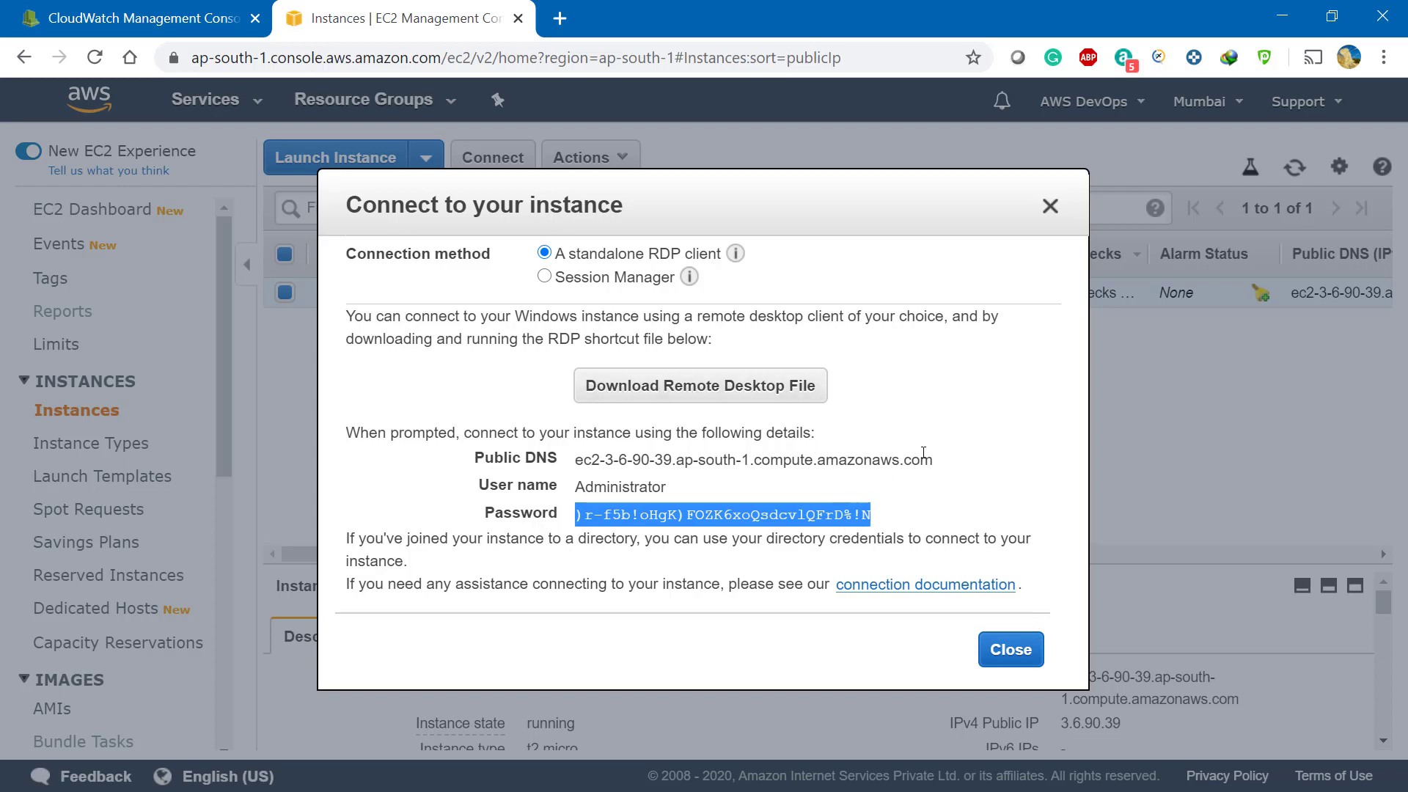
pyautogui.moveTo(934, 473); pyautogui.dragTo(561, 473)
pyautogui.hotkey('ctrl', 'c')
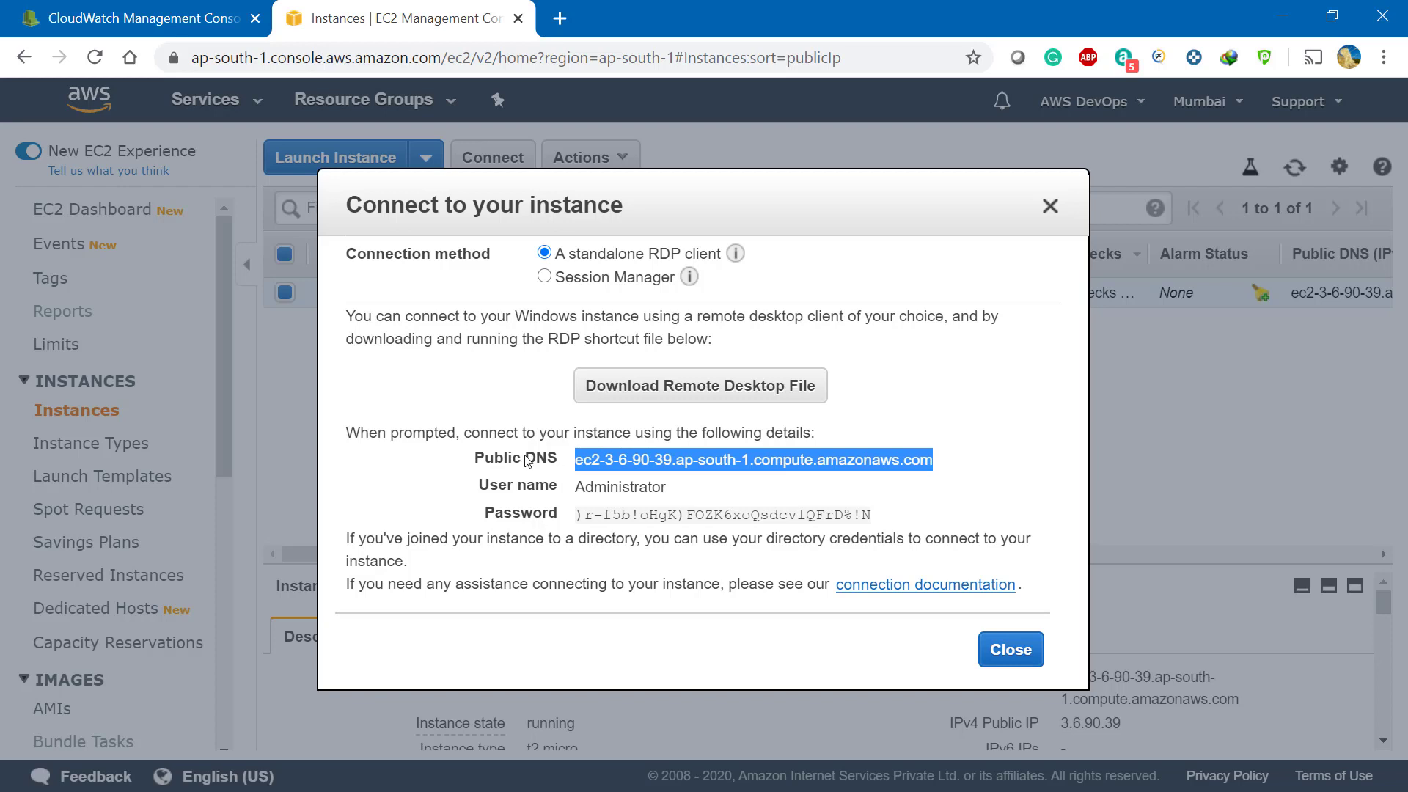
pyautogui.press('super')
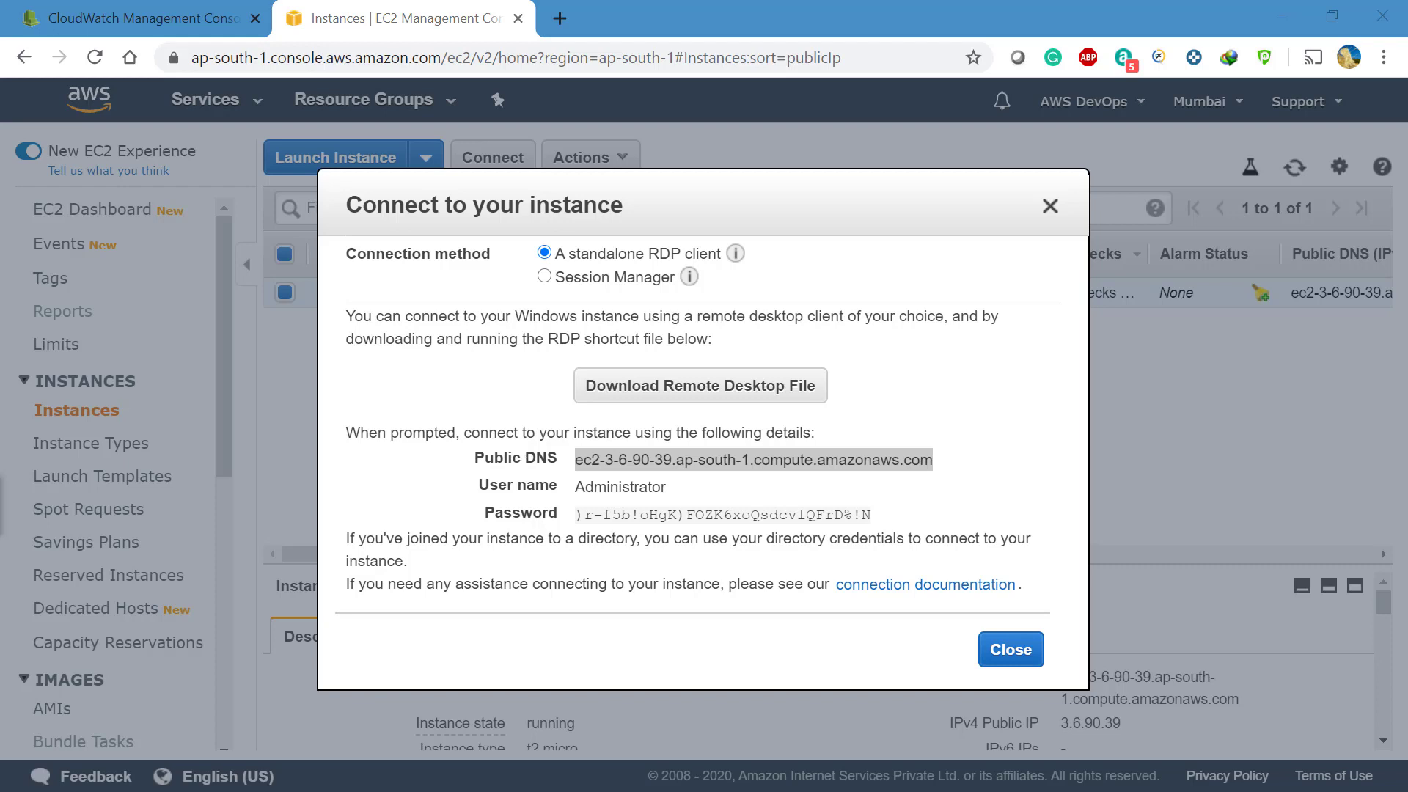
pyautogui.moveTo(0, 198); pyautogui.dragTo(601, 219)
pyautogui.press('BackSpace')
pyautogui.hotkey('ctrl', 'v')
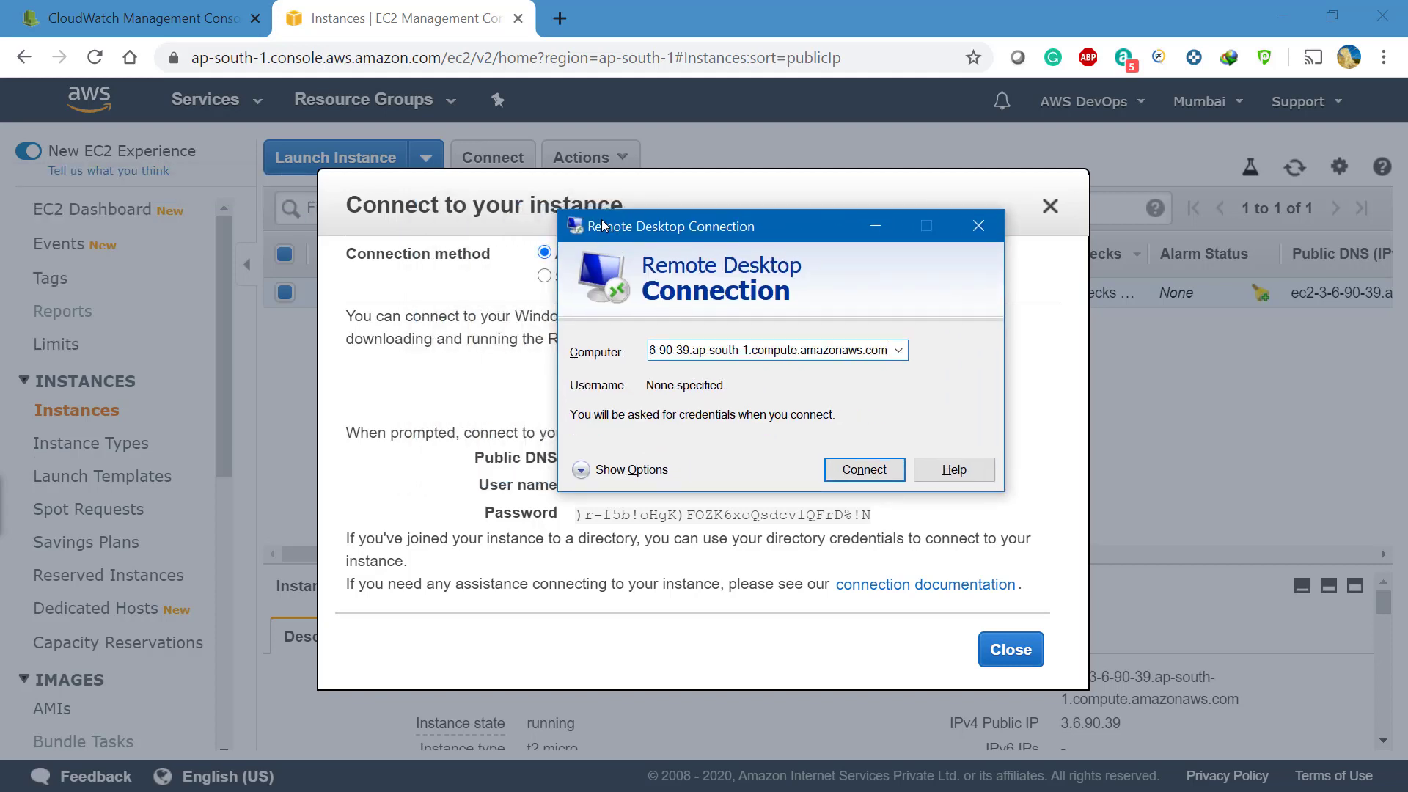
pyautogui.click(886, 466)
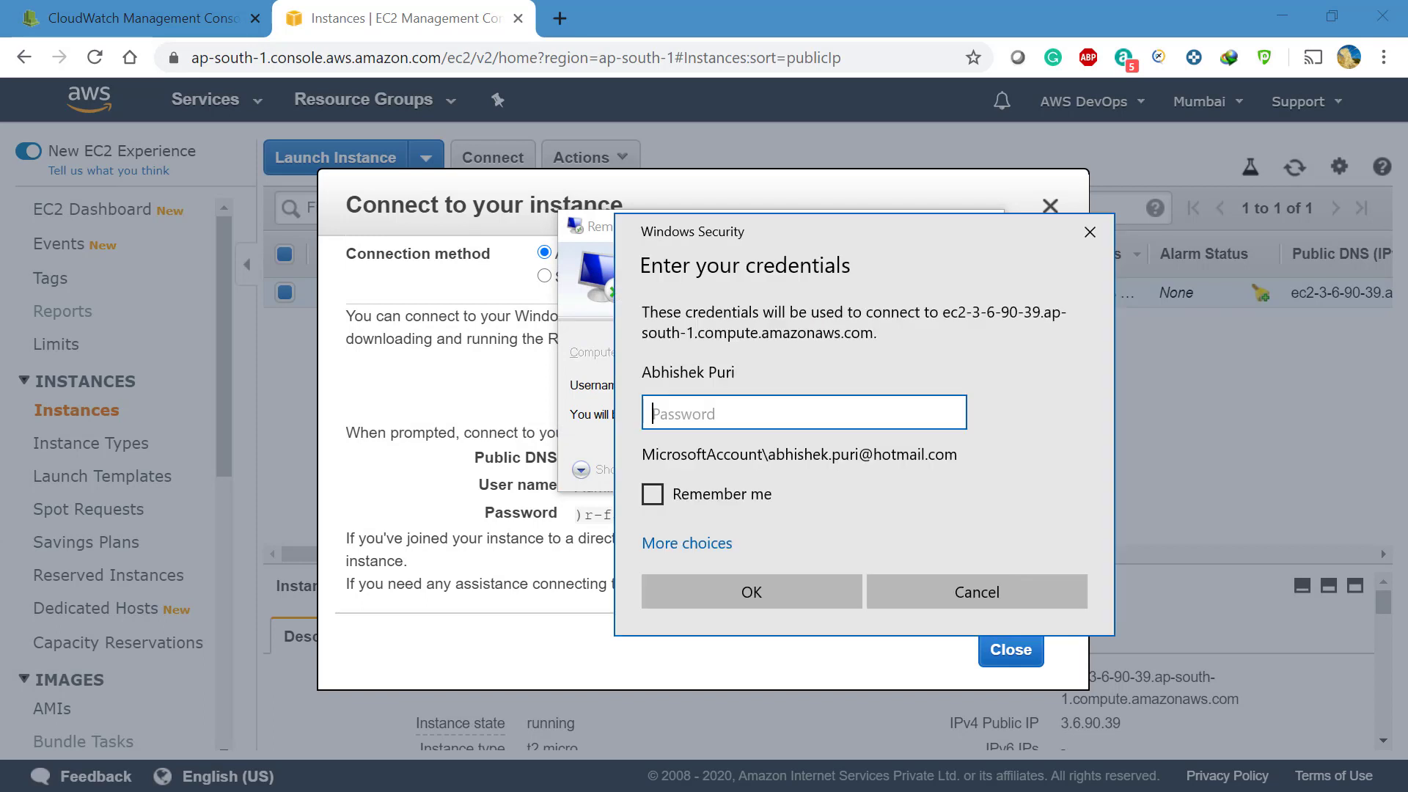
# Try to sign in to the remote instance with a different account, using the username administrator and a pasted account password
pyautogui.click(706, 544)
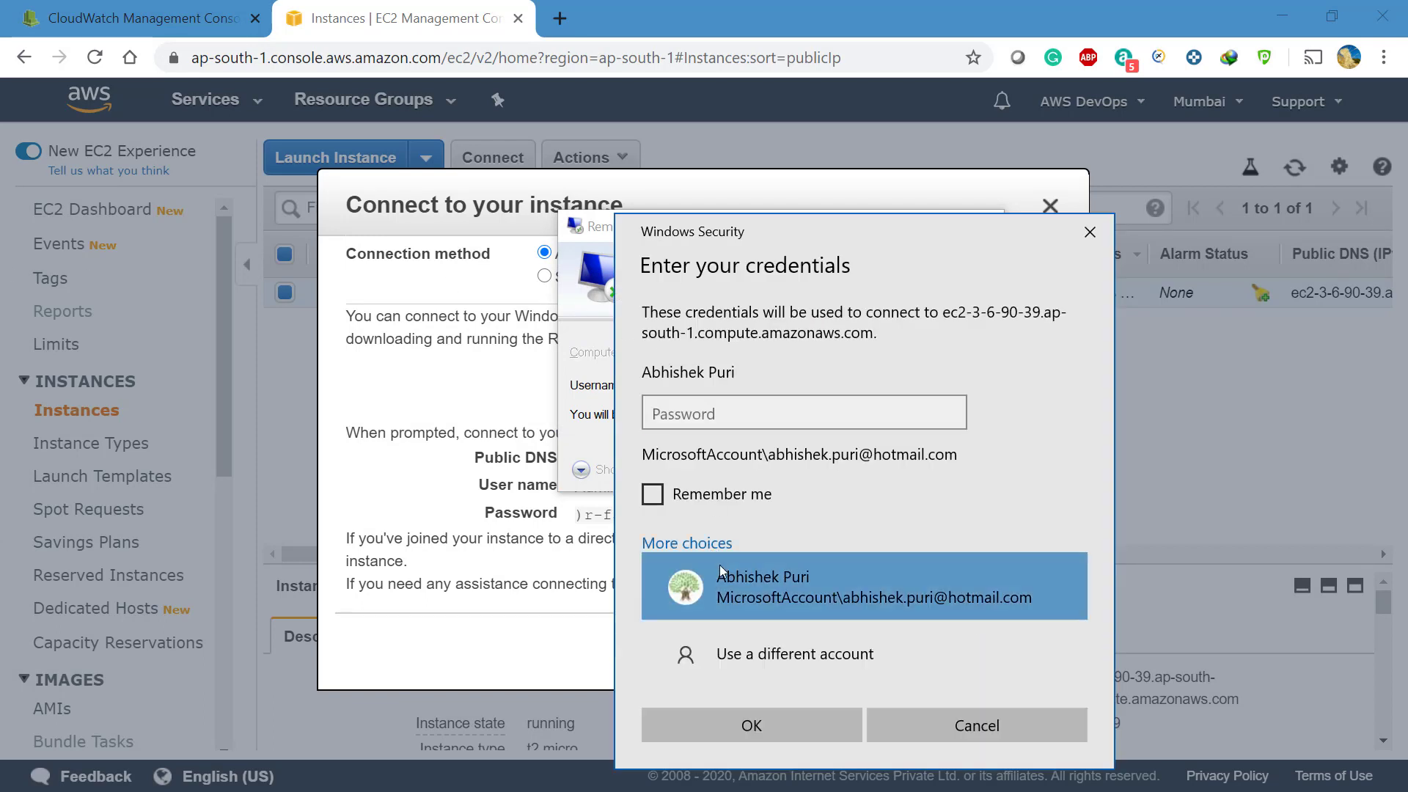
pyautogui.click(733, 654)
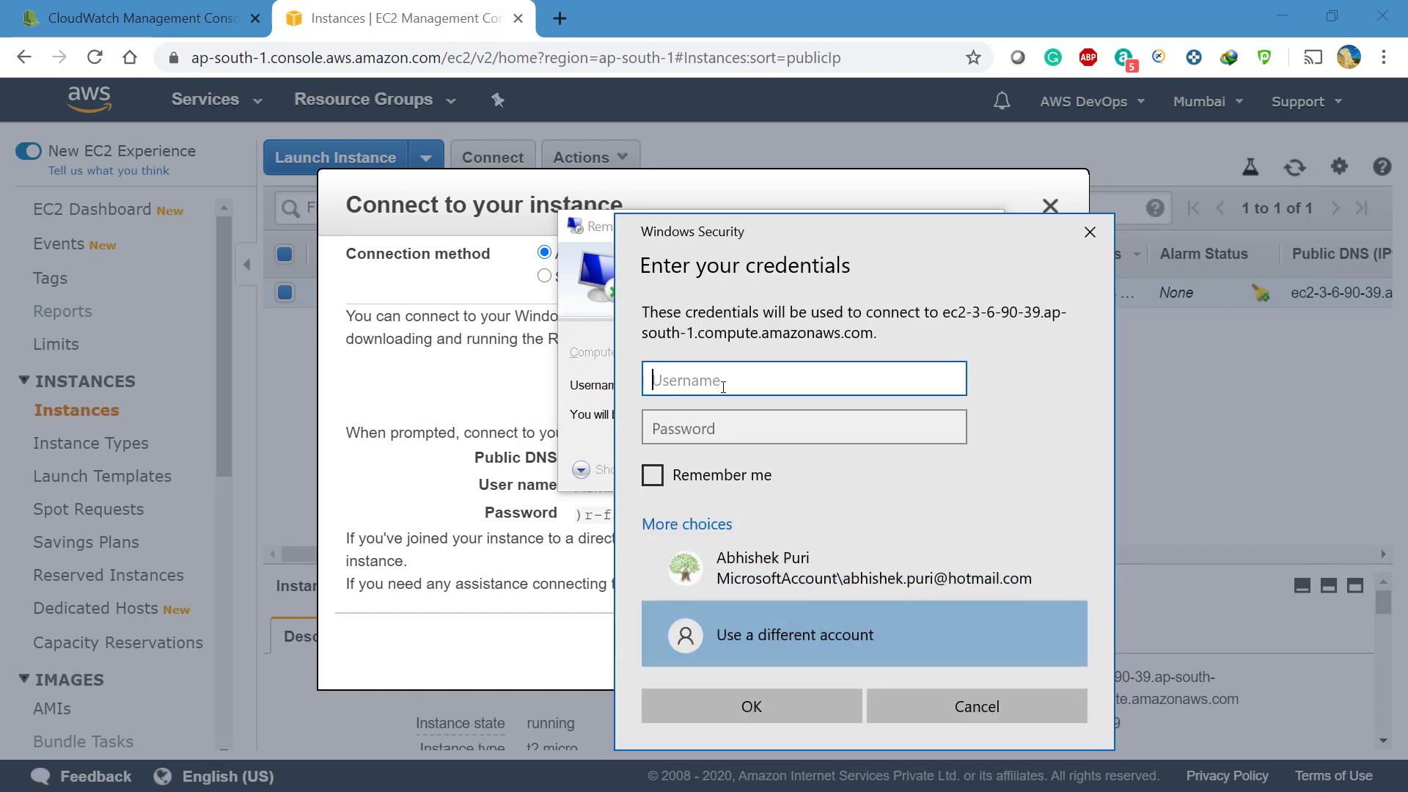
pyautogui.write('administrator')
pyautogui.click(723, 425)
pyautogui.hotkey('ctrl', 'v')
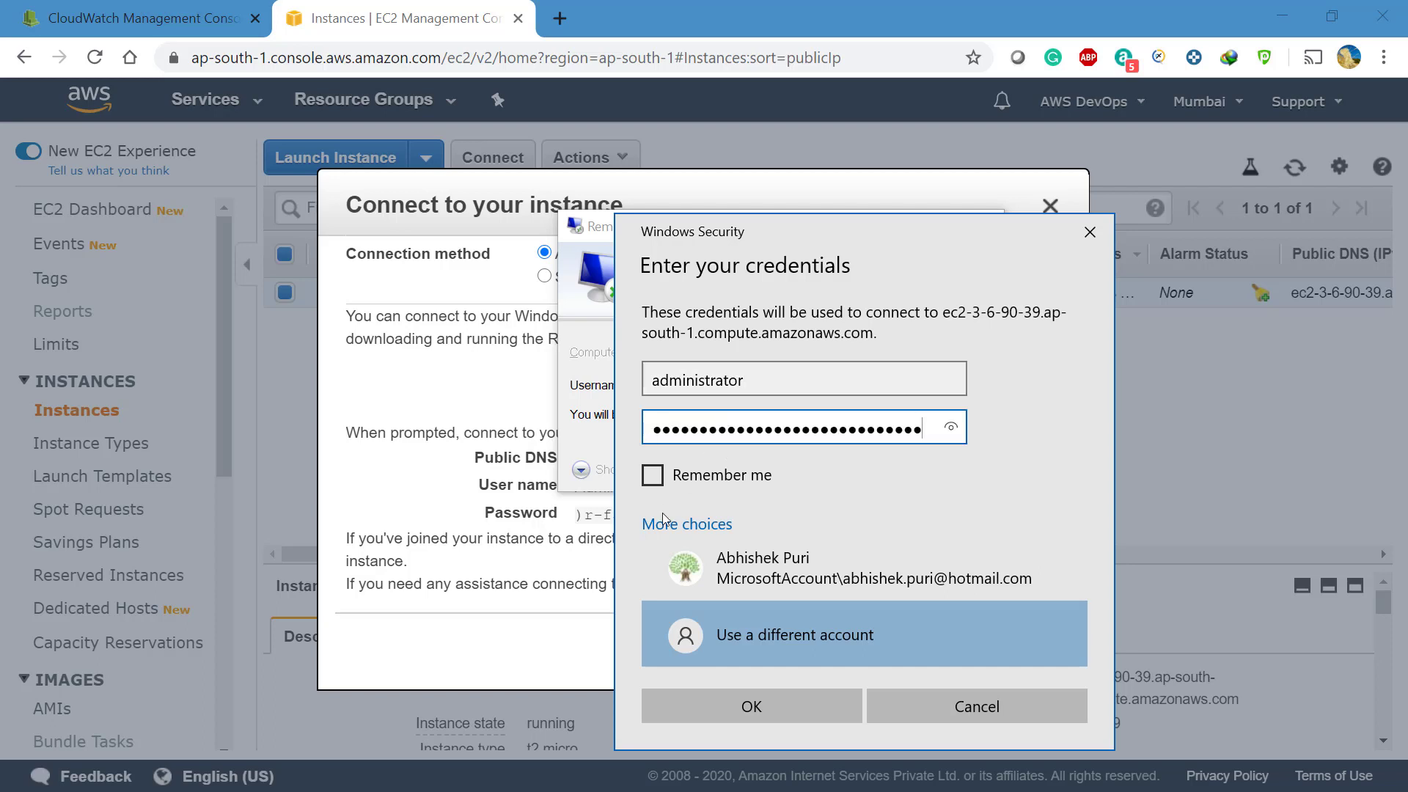
pyautogui.click(832, 711)
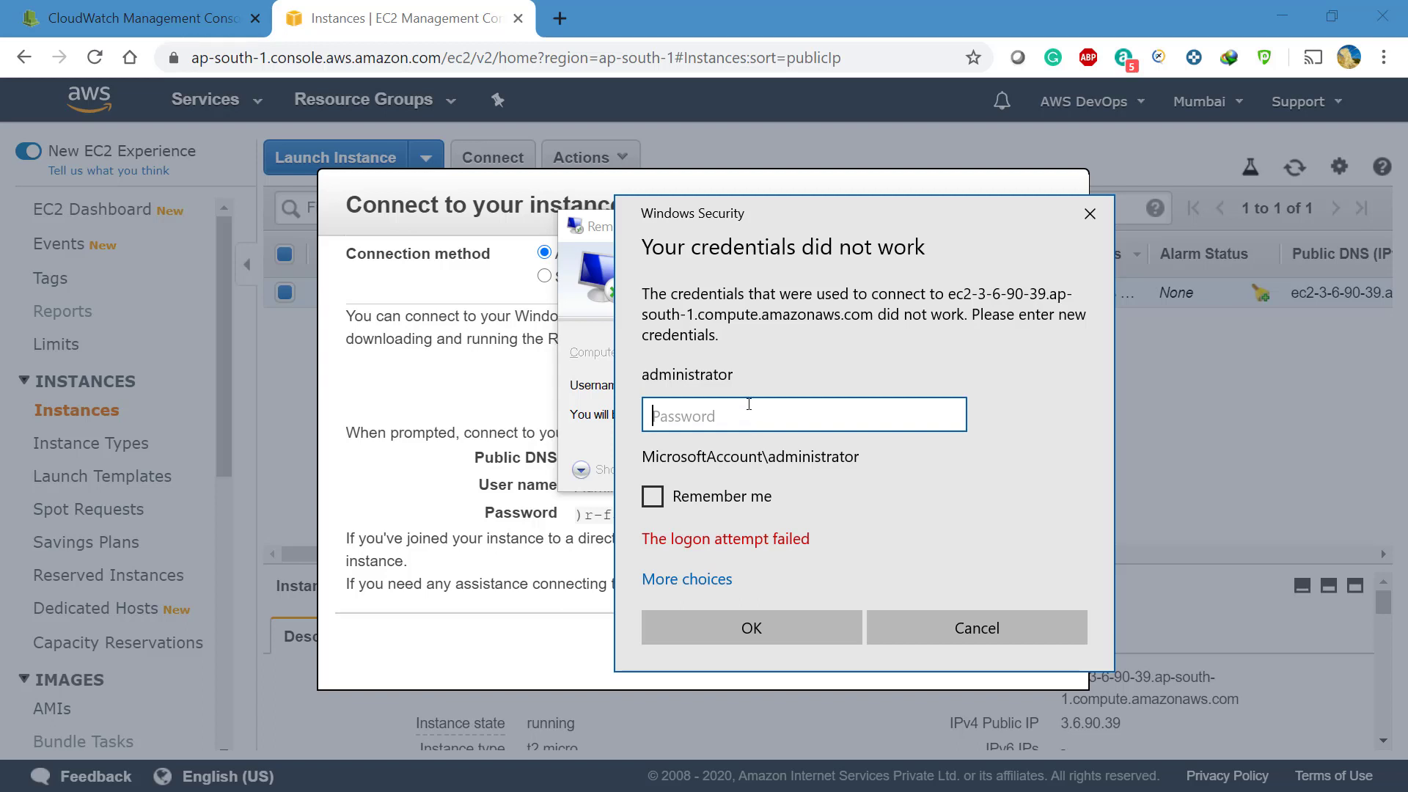
# Copy the decrypted Windows password from the EC2 console, enter it in the sign-in password field, and connect despite the certificate errors
pyautogui.hotkey('ctrl', 'v')
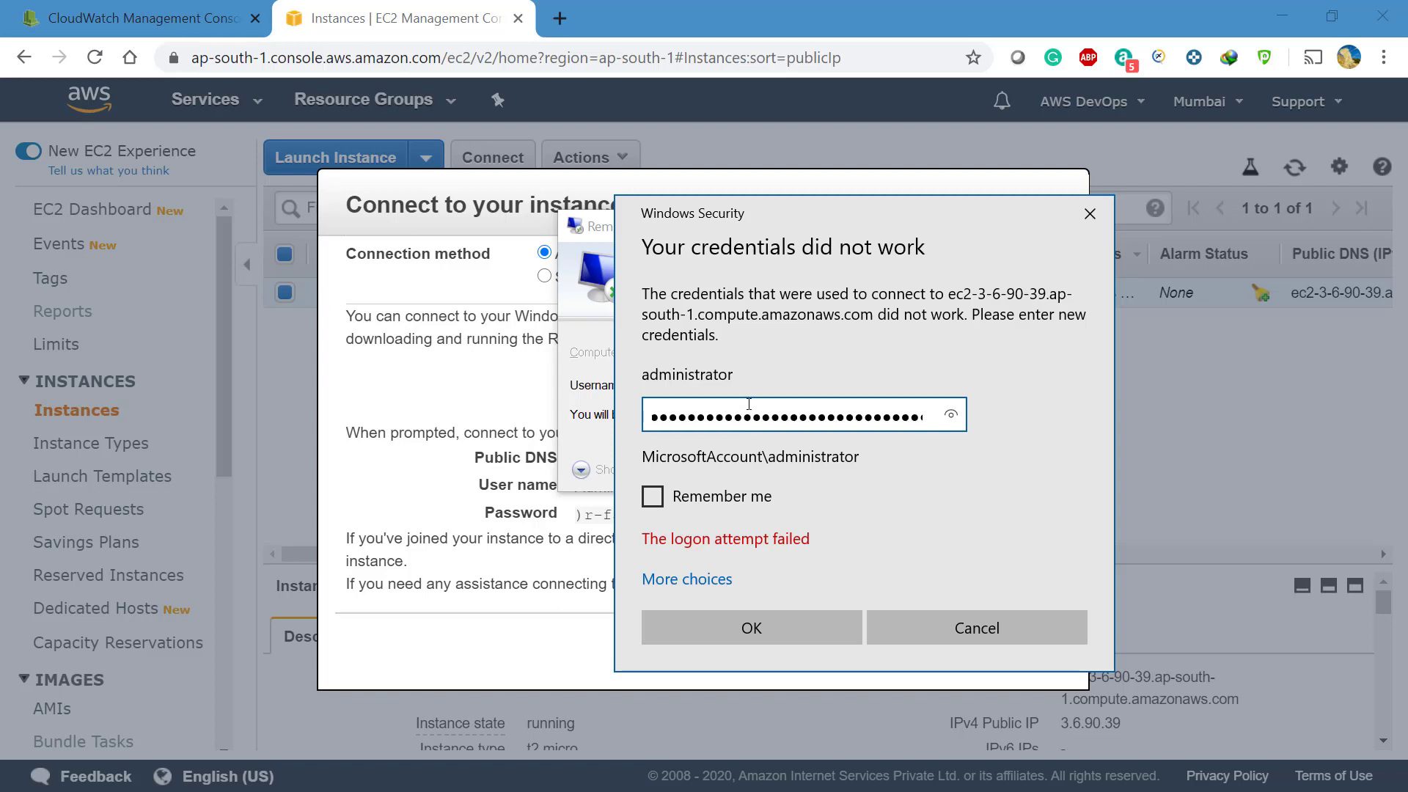
pyautogui.click(960, 420)
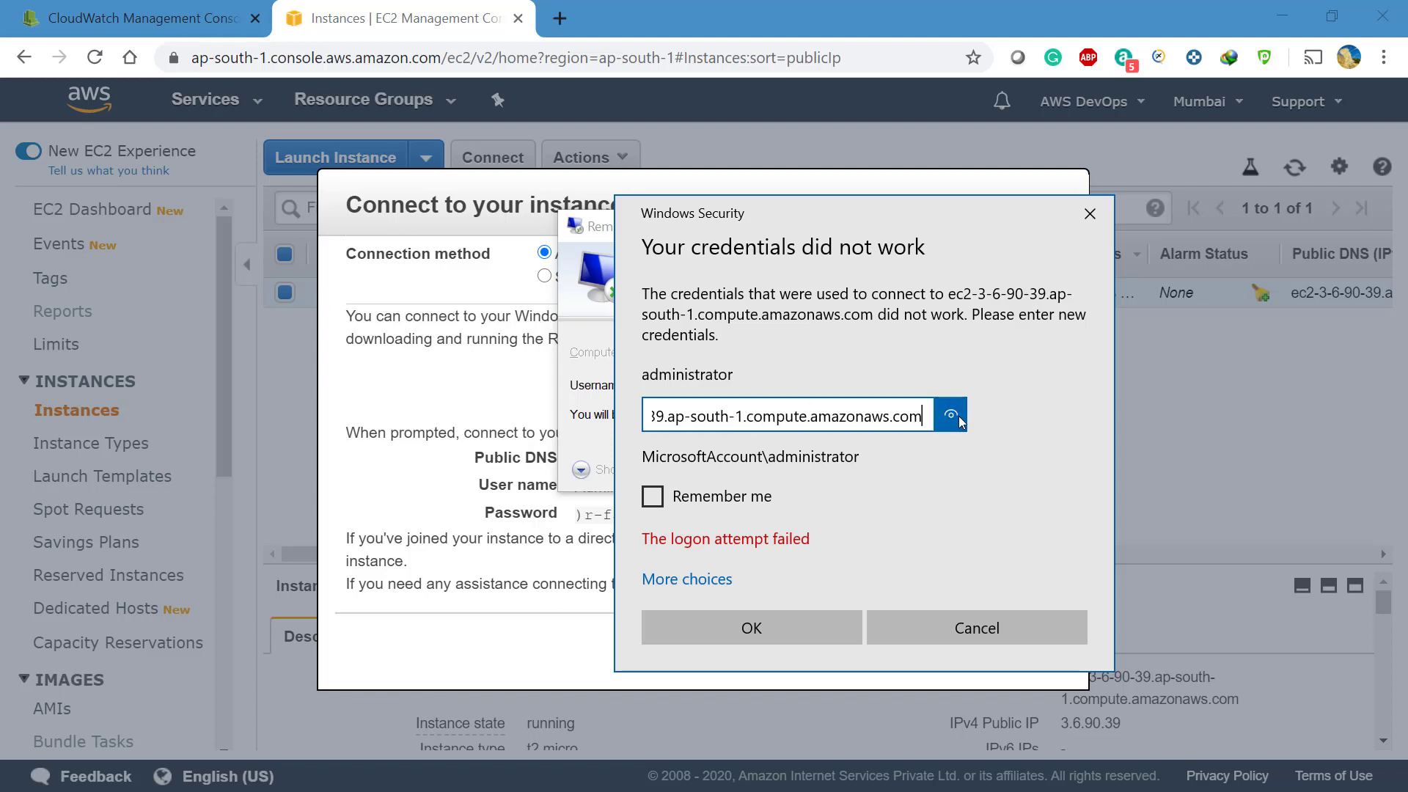
pyautogui.click(536, 521)
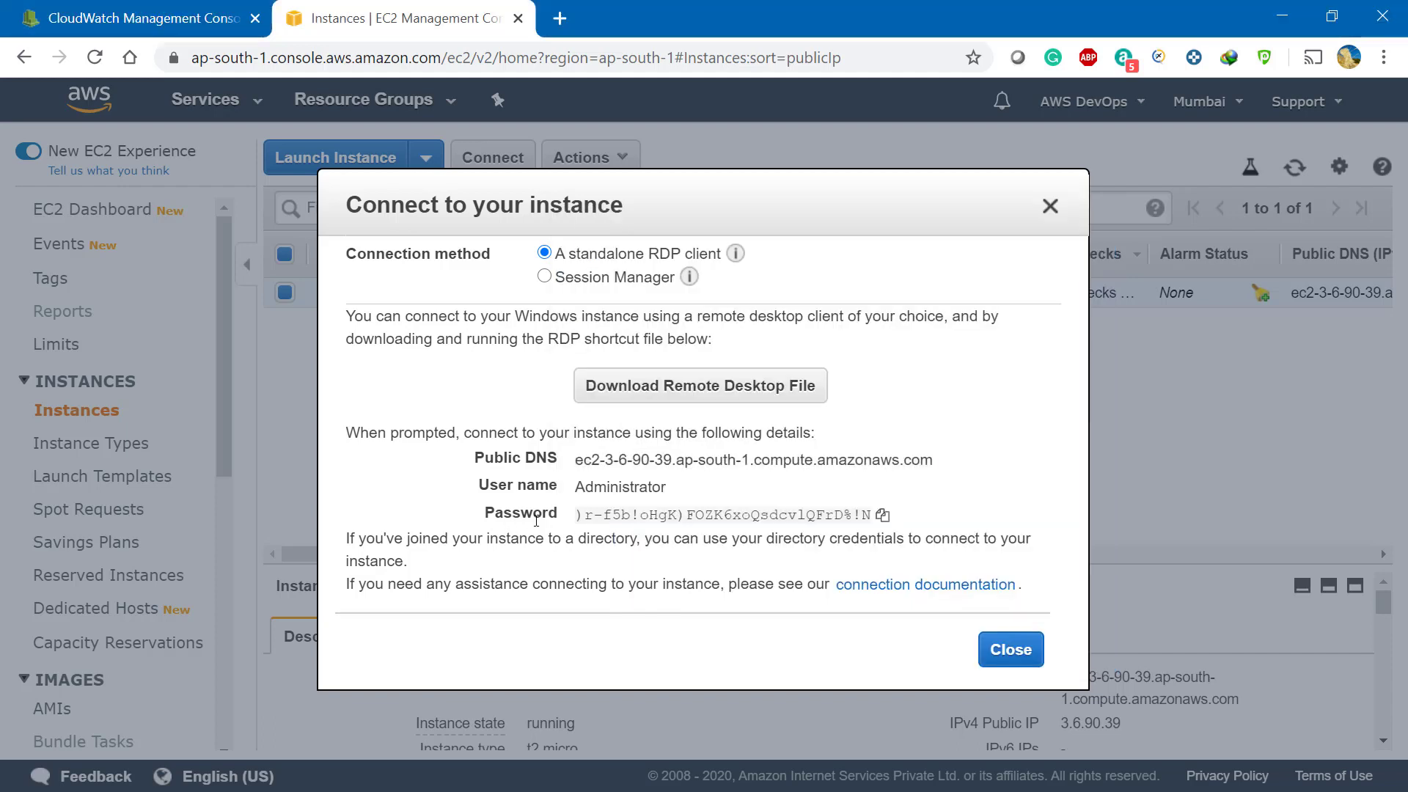
pyautogui.click(883, 514)
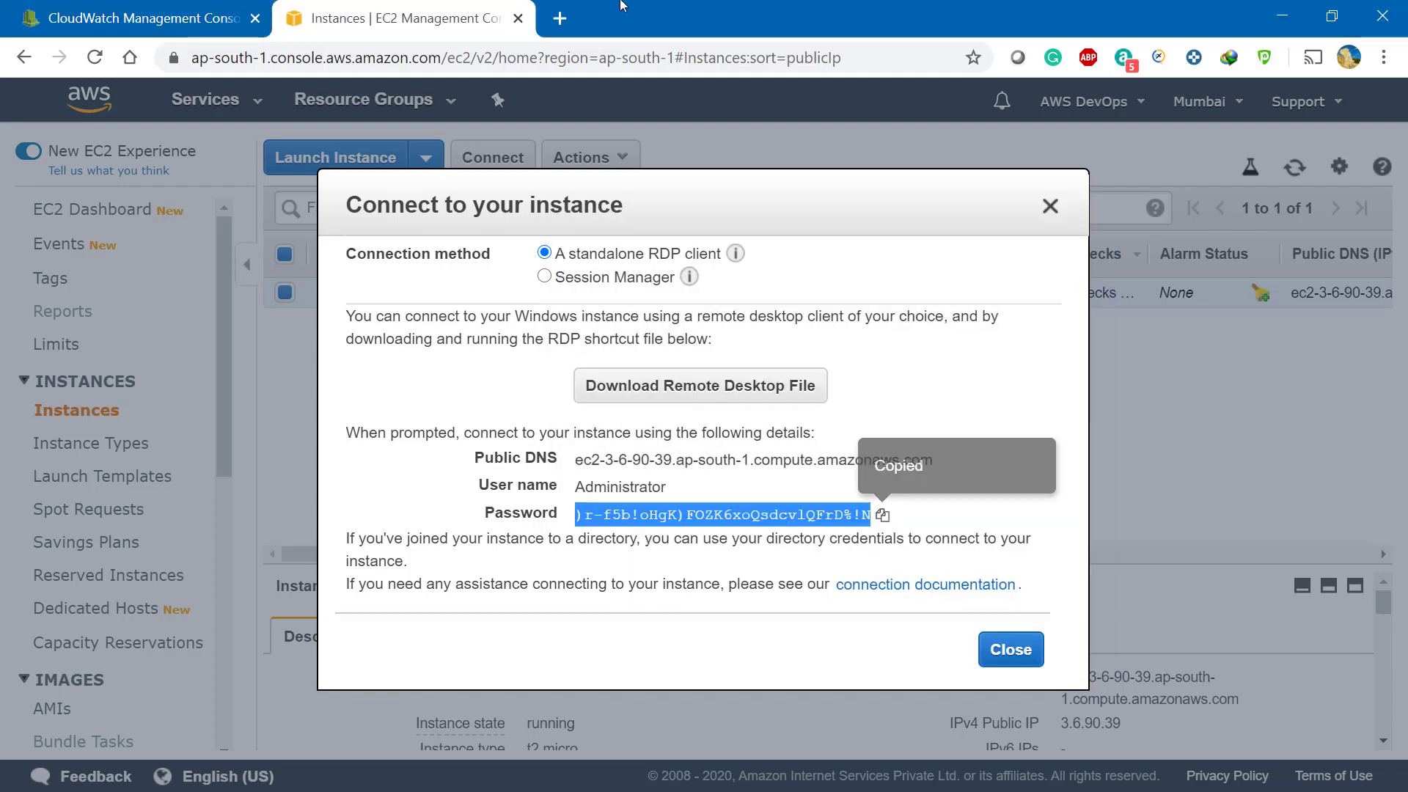
pyautogui.hotkey('alt', 'Tab')
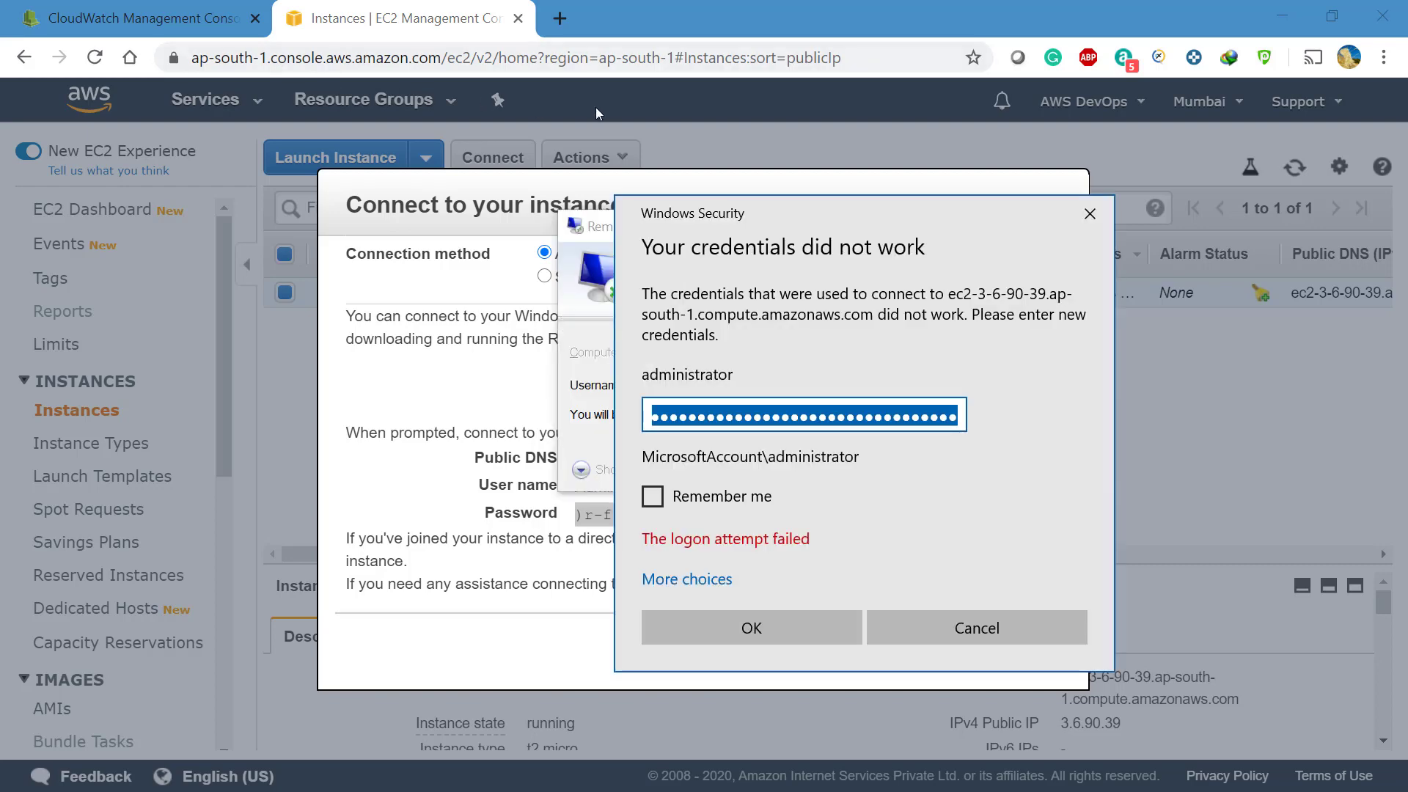
pyautogui.hotkey('ctrl', 'v')
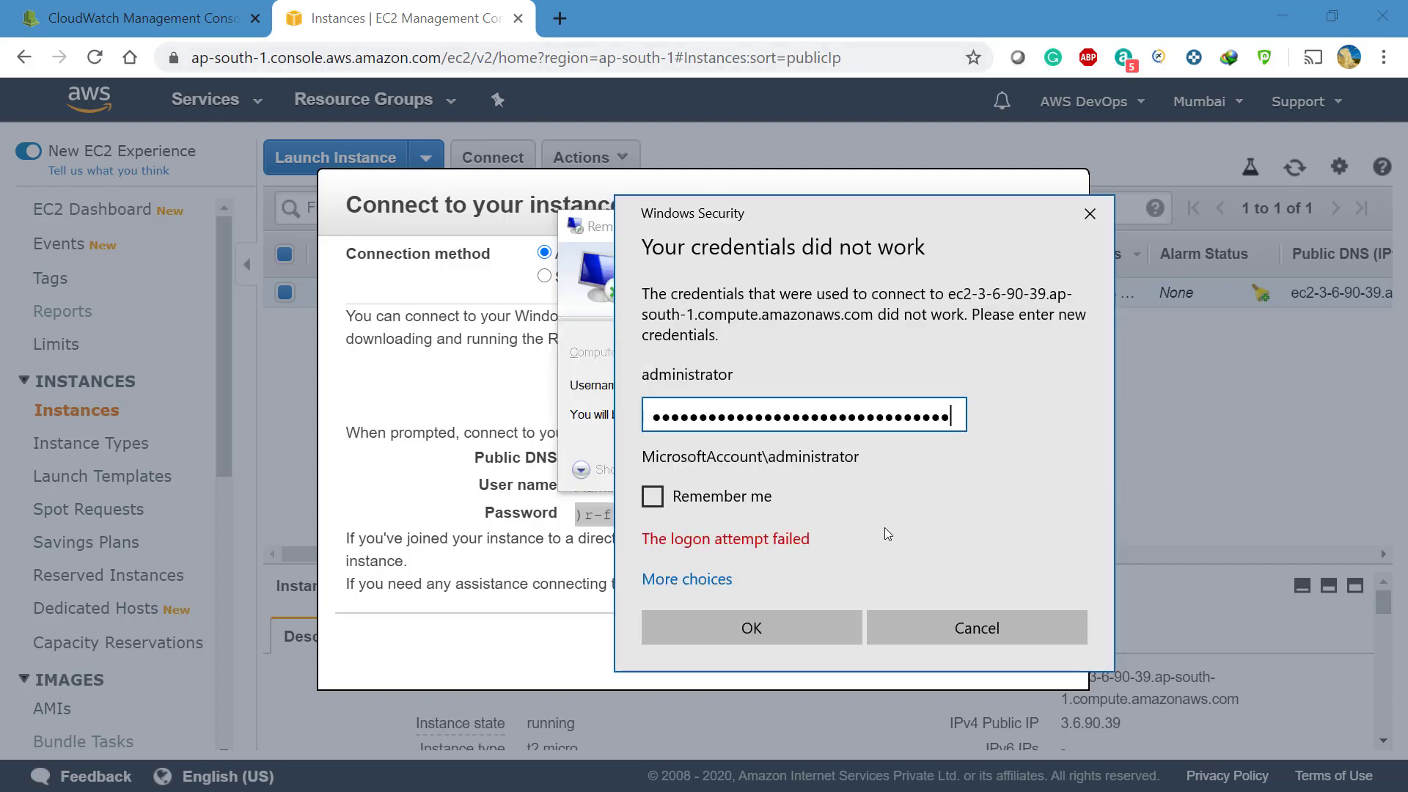
pyautogui.click(747, 623)
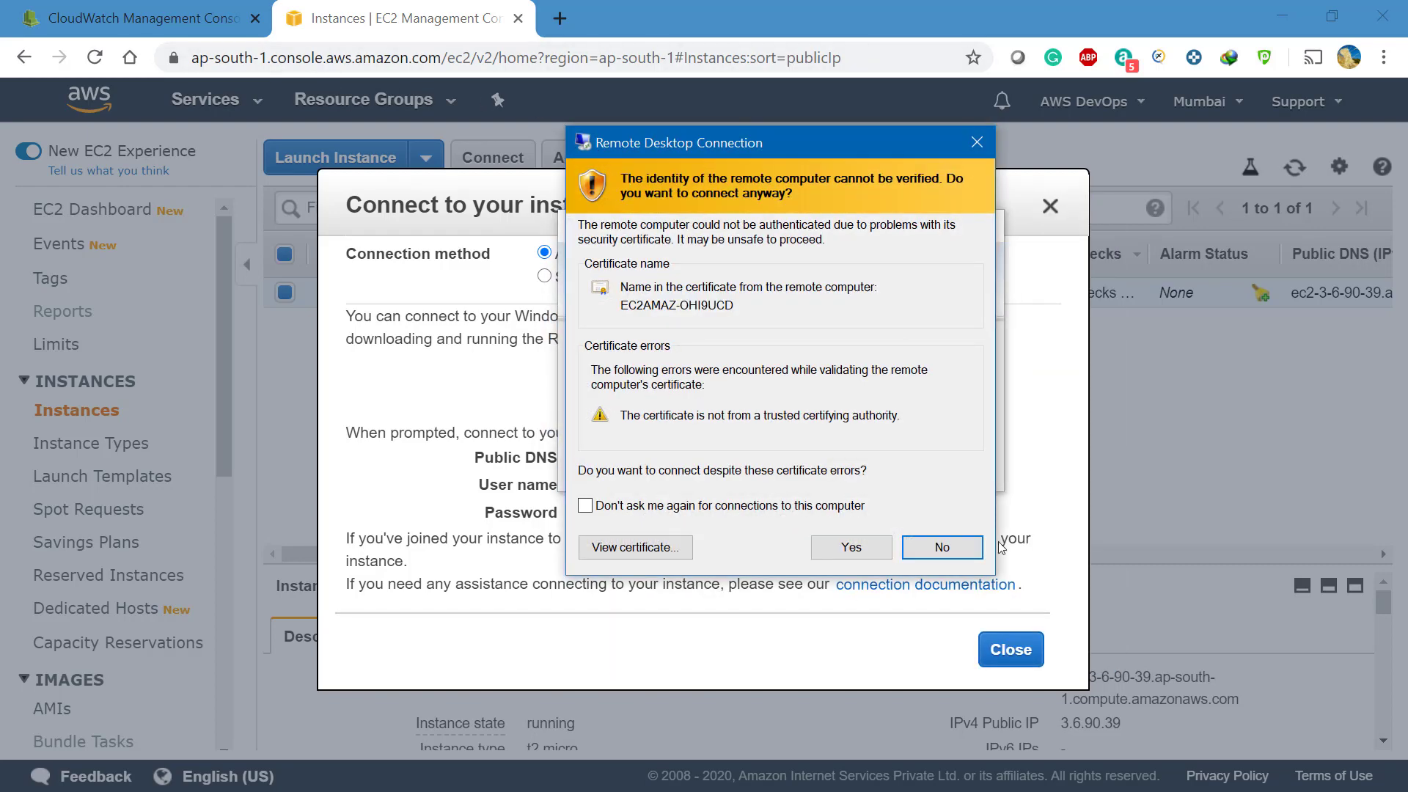
pyautogui.click(851, 547)
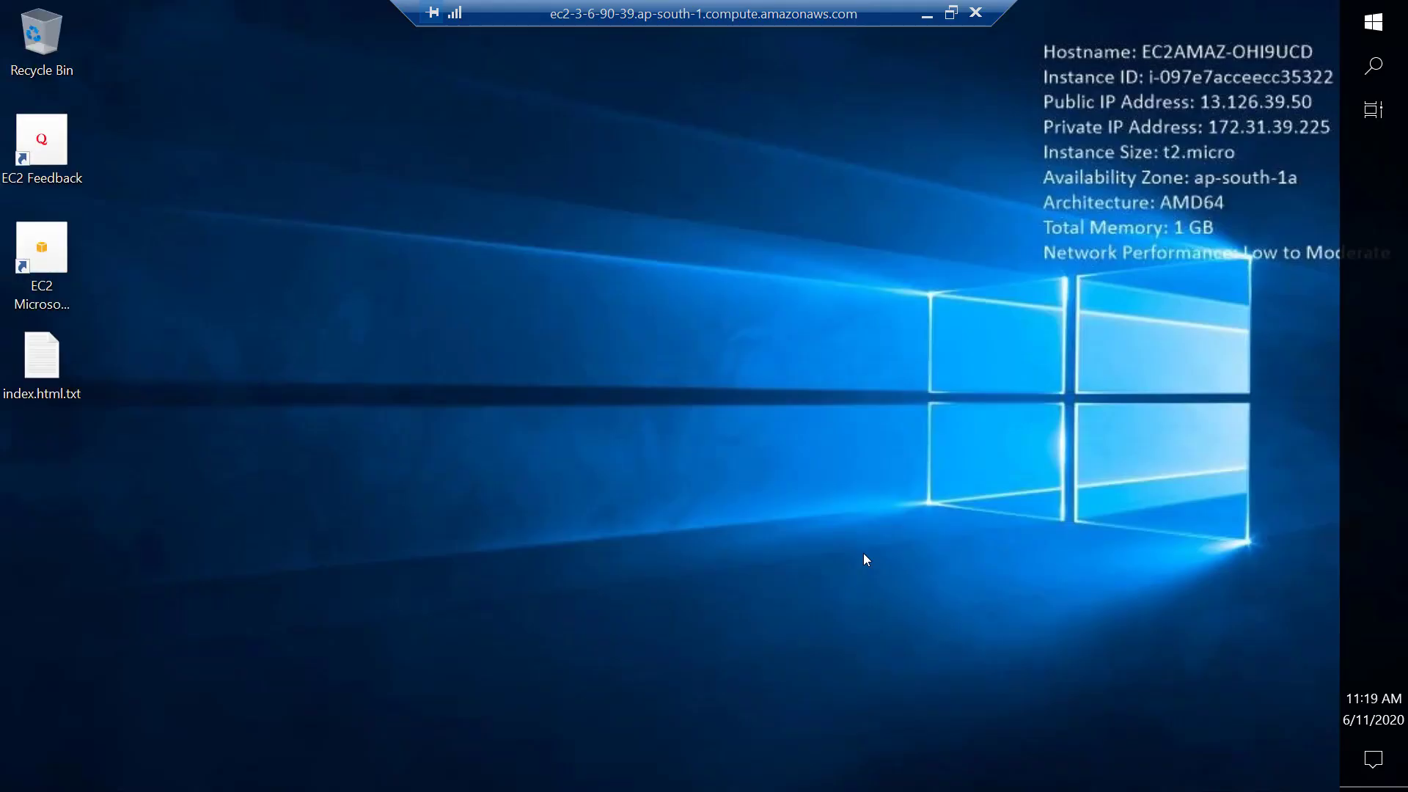
# Minimize the remote session, return to CloudWatch, and view the EC2 service dashboard from the overview
pyautogui.click(928, 15)
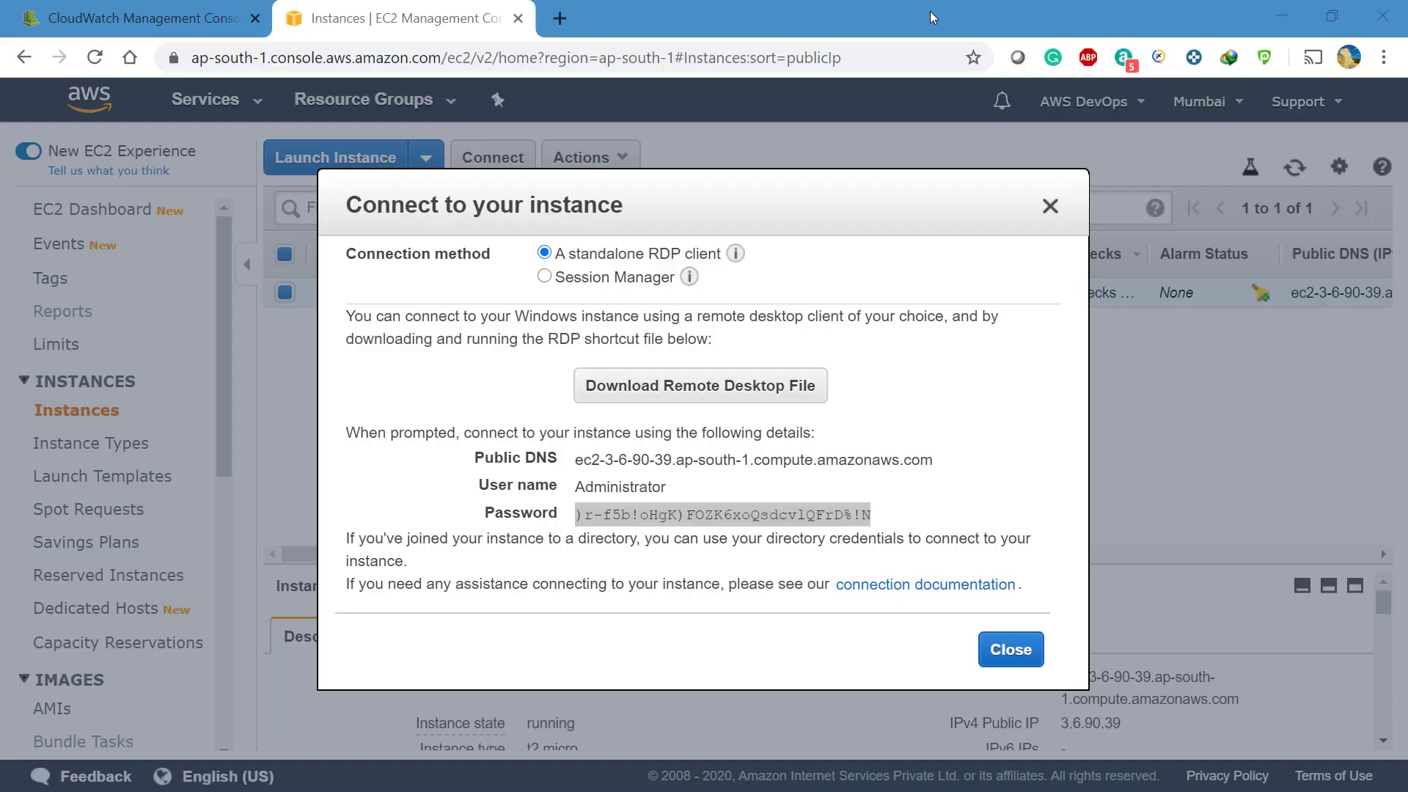
pyautogui.click(139, 18)
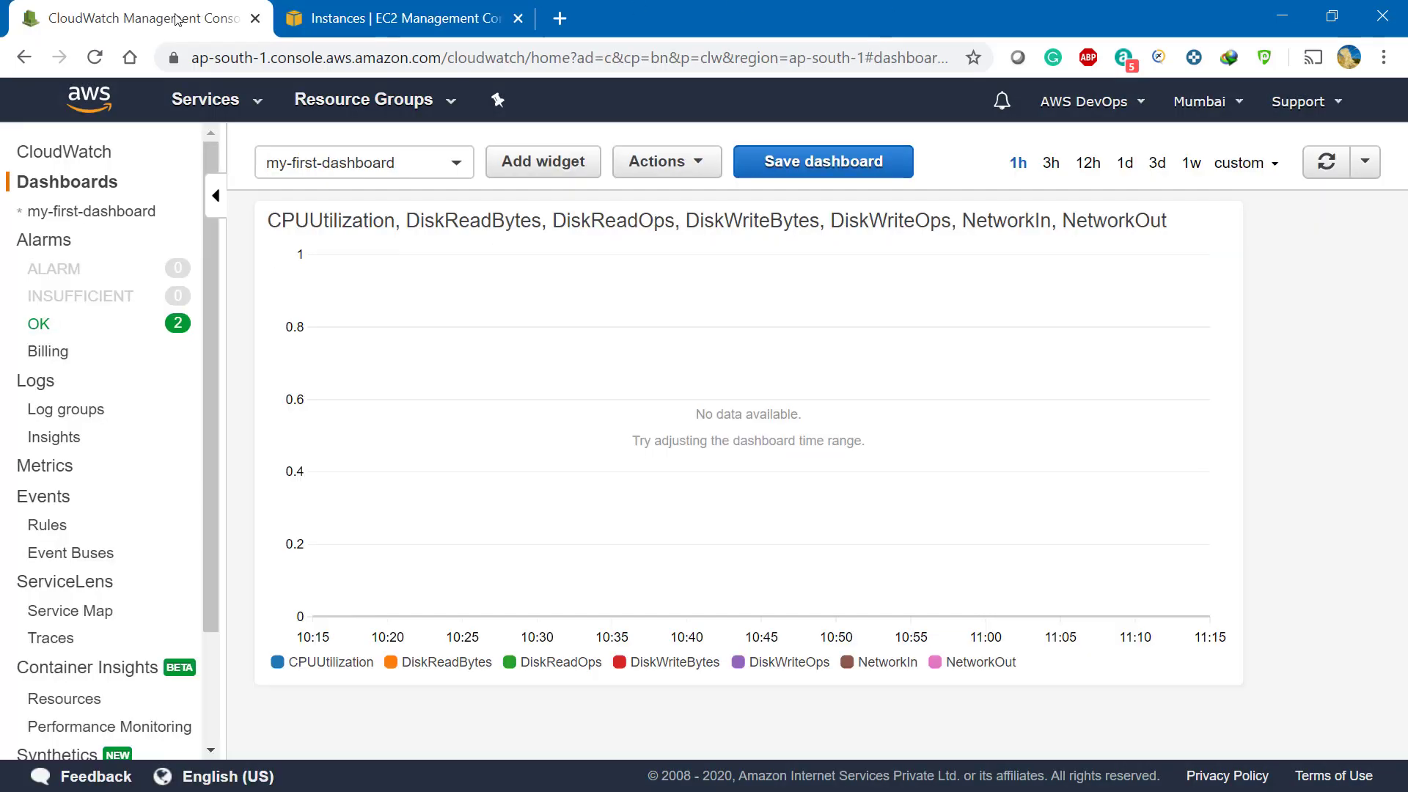
pyautogui.click(72, 154)
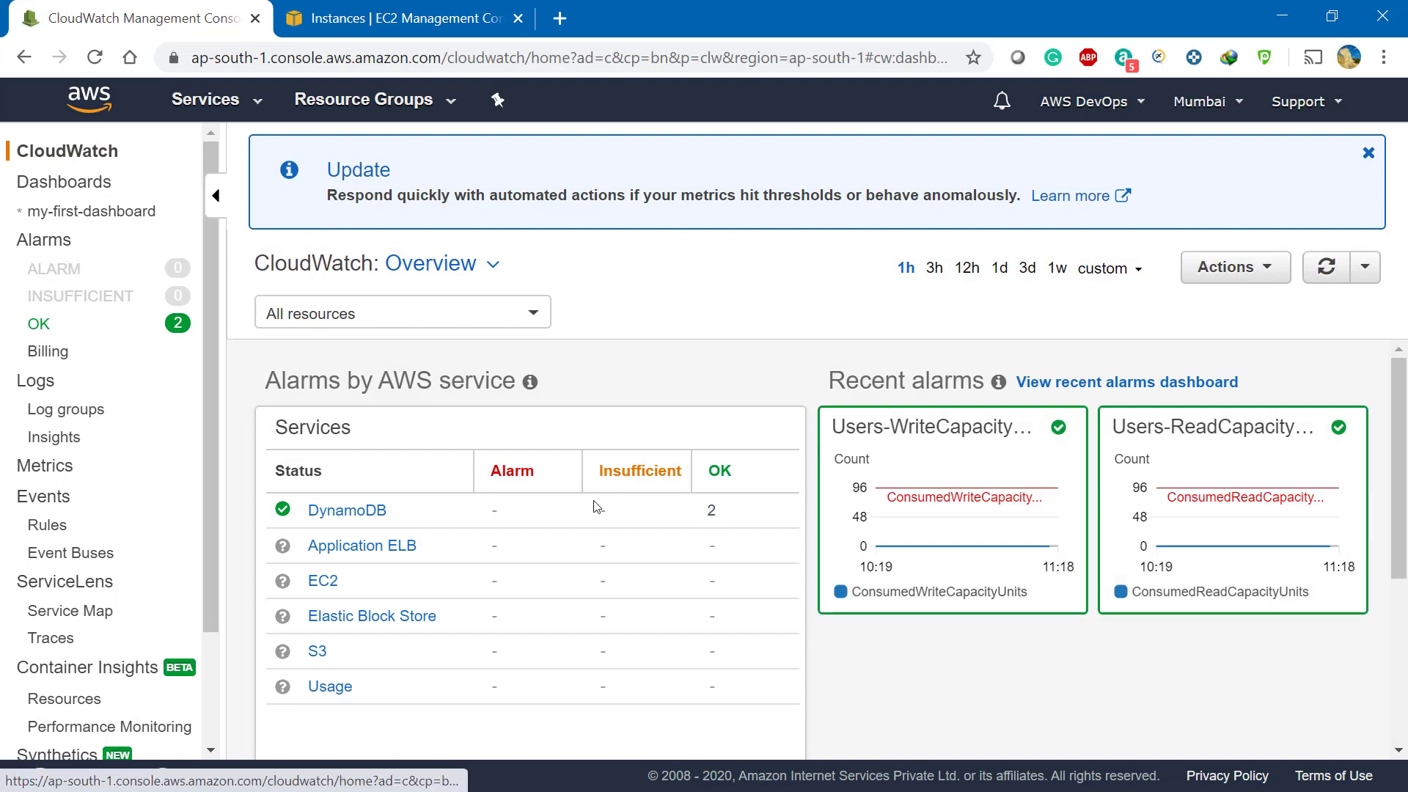
pyautogui.scroll(-1, 297, 606)
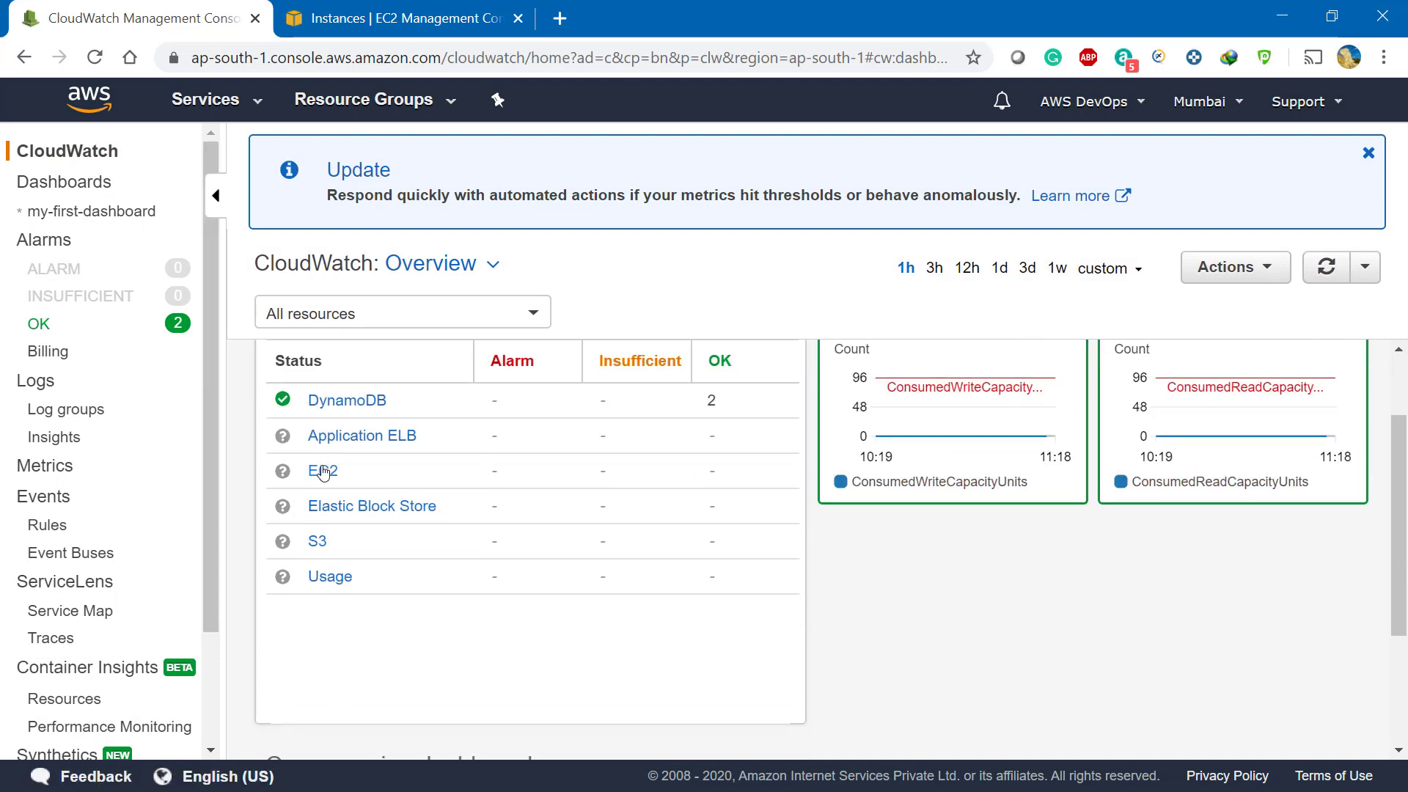
pyautogui.click(323, 473)
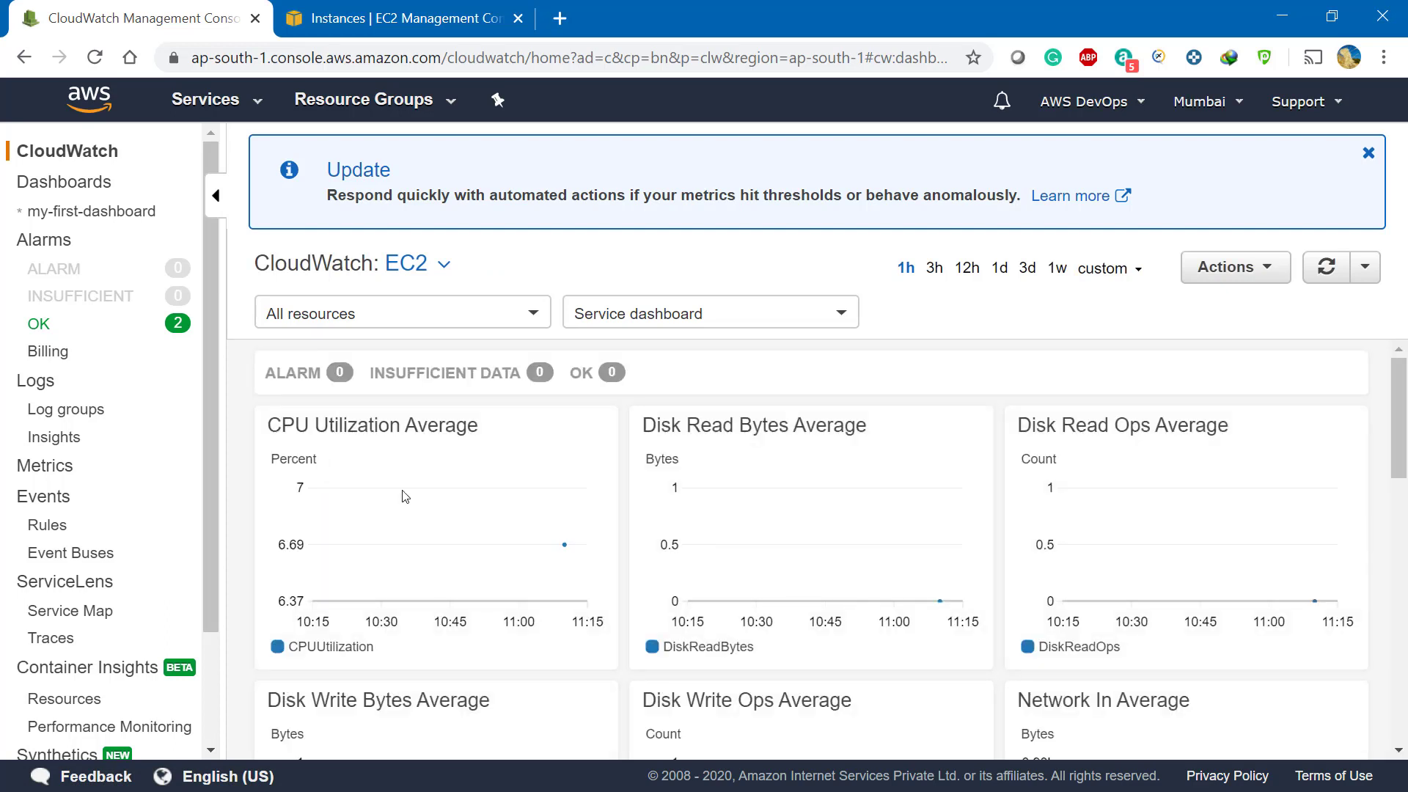
# Open the my-first-dashboard dashboard and start editing its stacked area widget
pyautogui.click(57, 213)
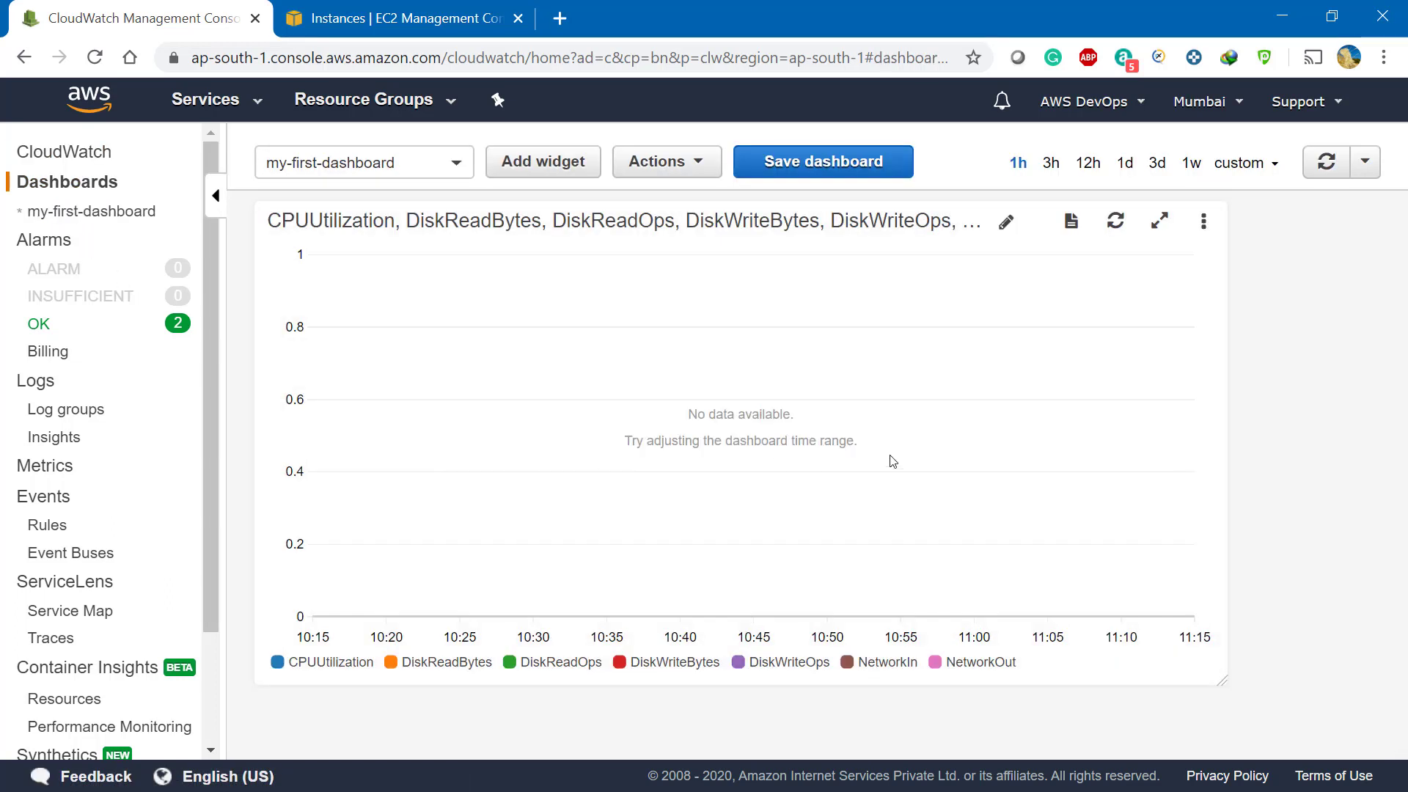
pyautogui.click(1204, 221)
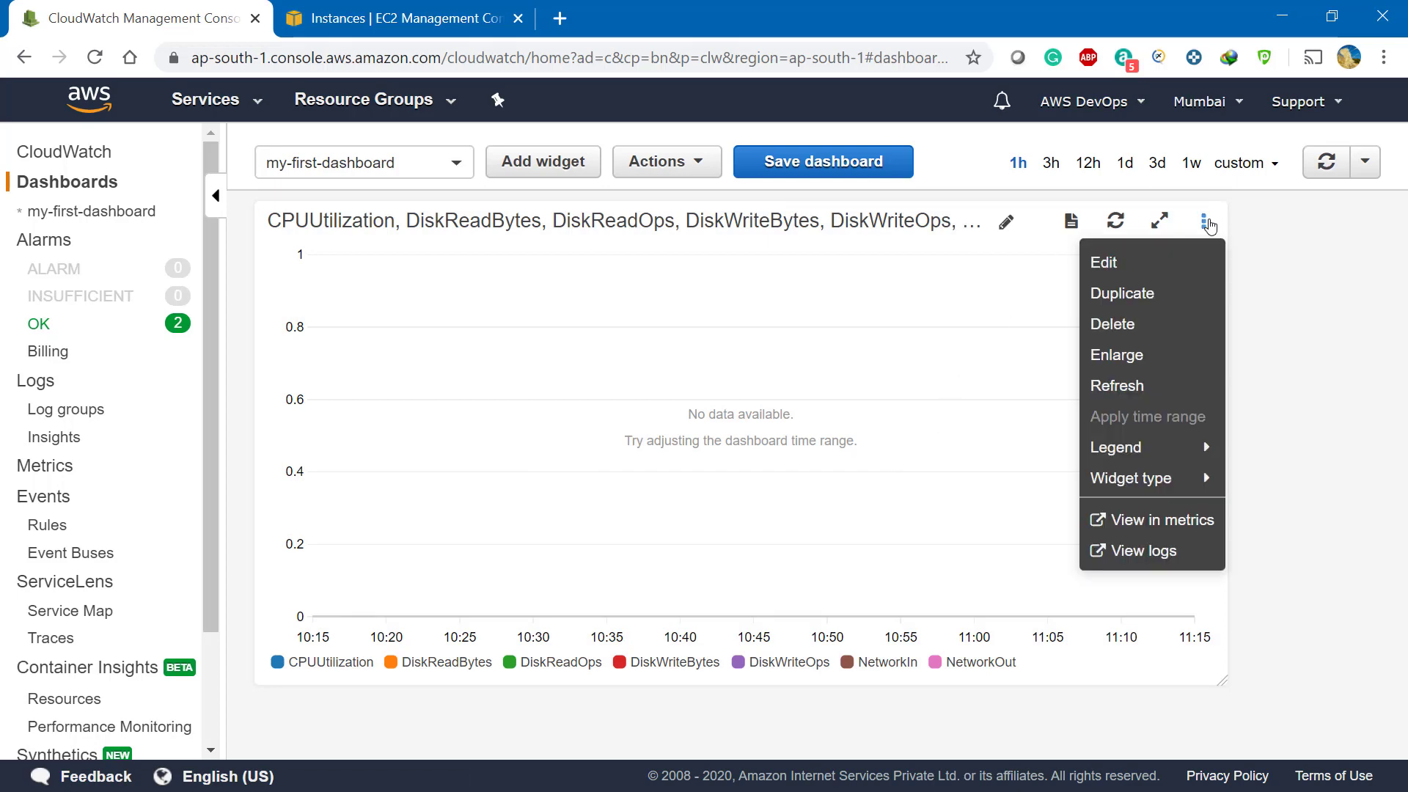
pyautogui.click(1171, 261)
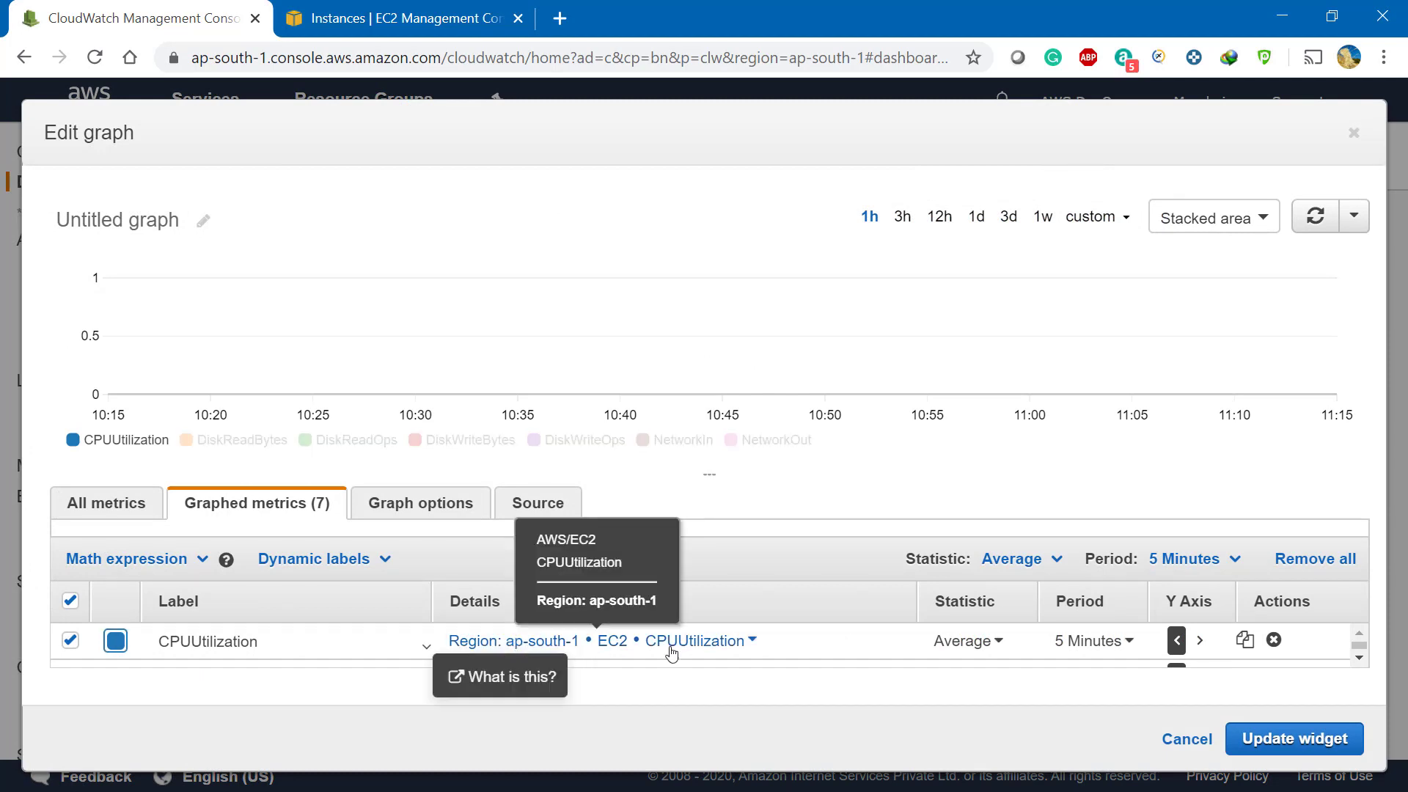
# Set the CPUUtilization metric's period to 1 Second, refresh the graph preview, and look through the other graphed metrics
pyautogui.click(1122, 641)
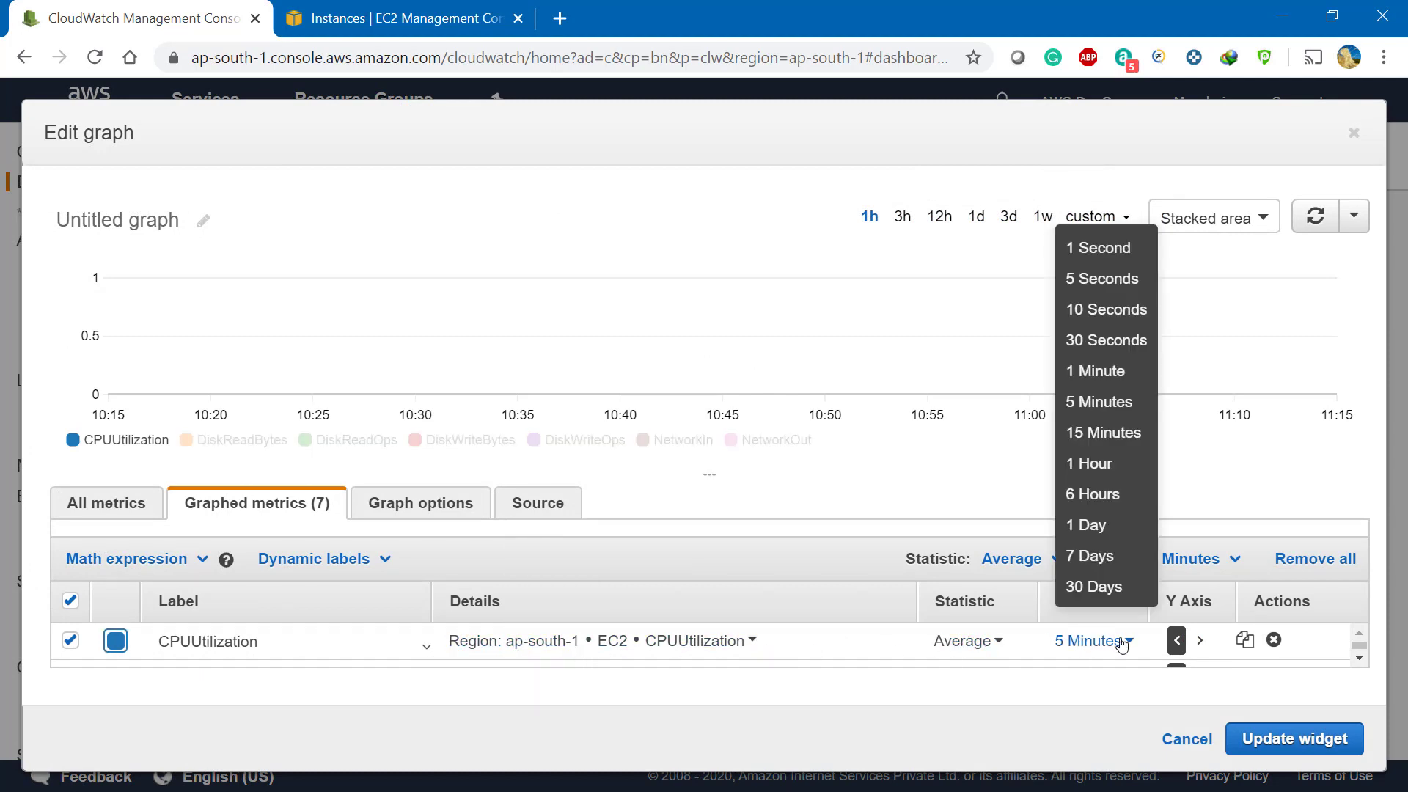
pyautogui.click(1093, 253)
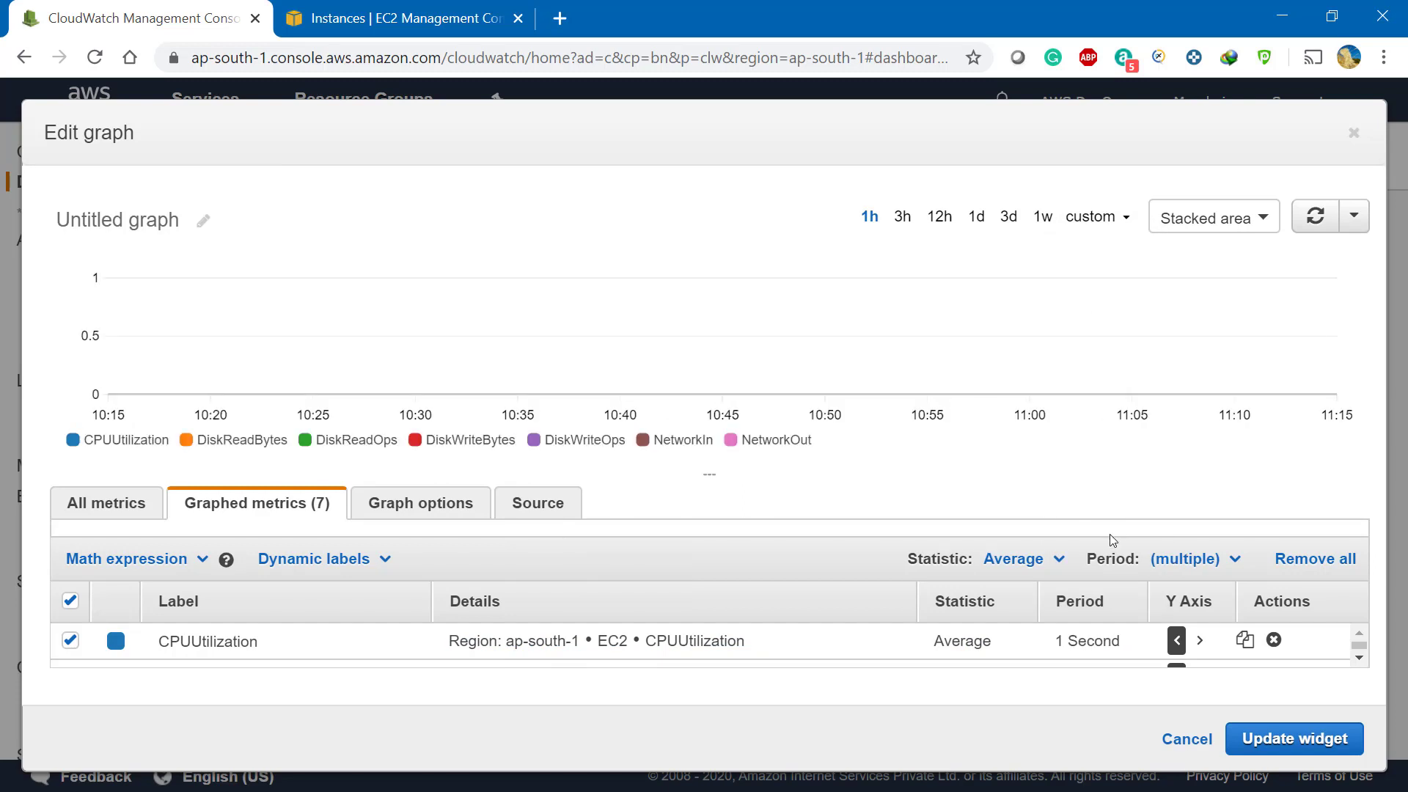
pyautogui.click(1315, 215)
pyautogui.scroll(-3, 1208, 657)
pyautogui.scroll(3, 1181, 653)
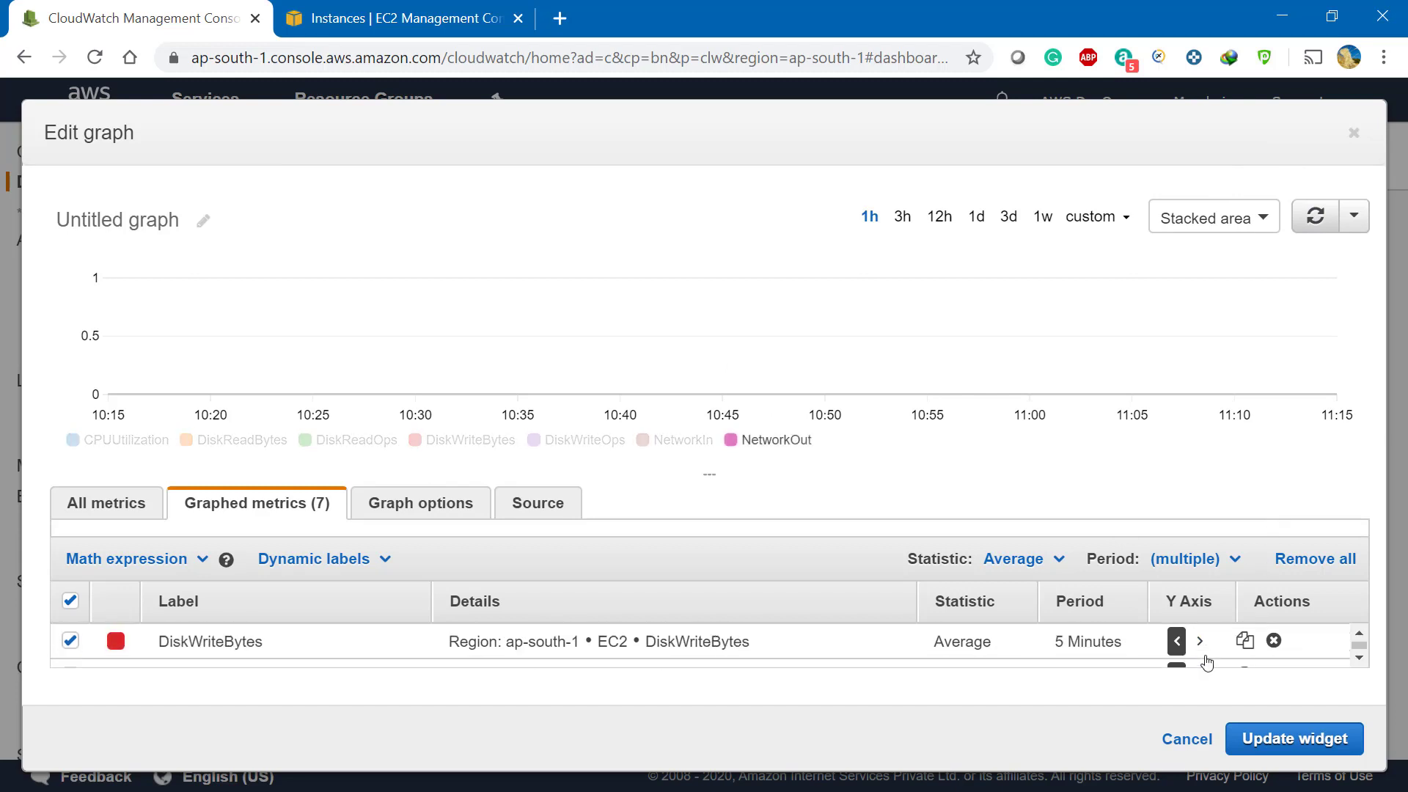
pyautogui.scroll(-3, 1178, 649)
pyautogui.scroll(2, 1177, 660)
pyautogui.scroll(3, 1176, 660)
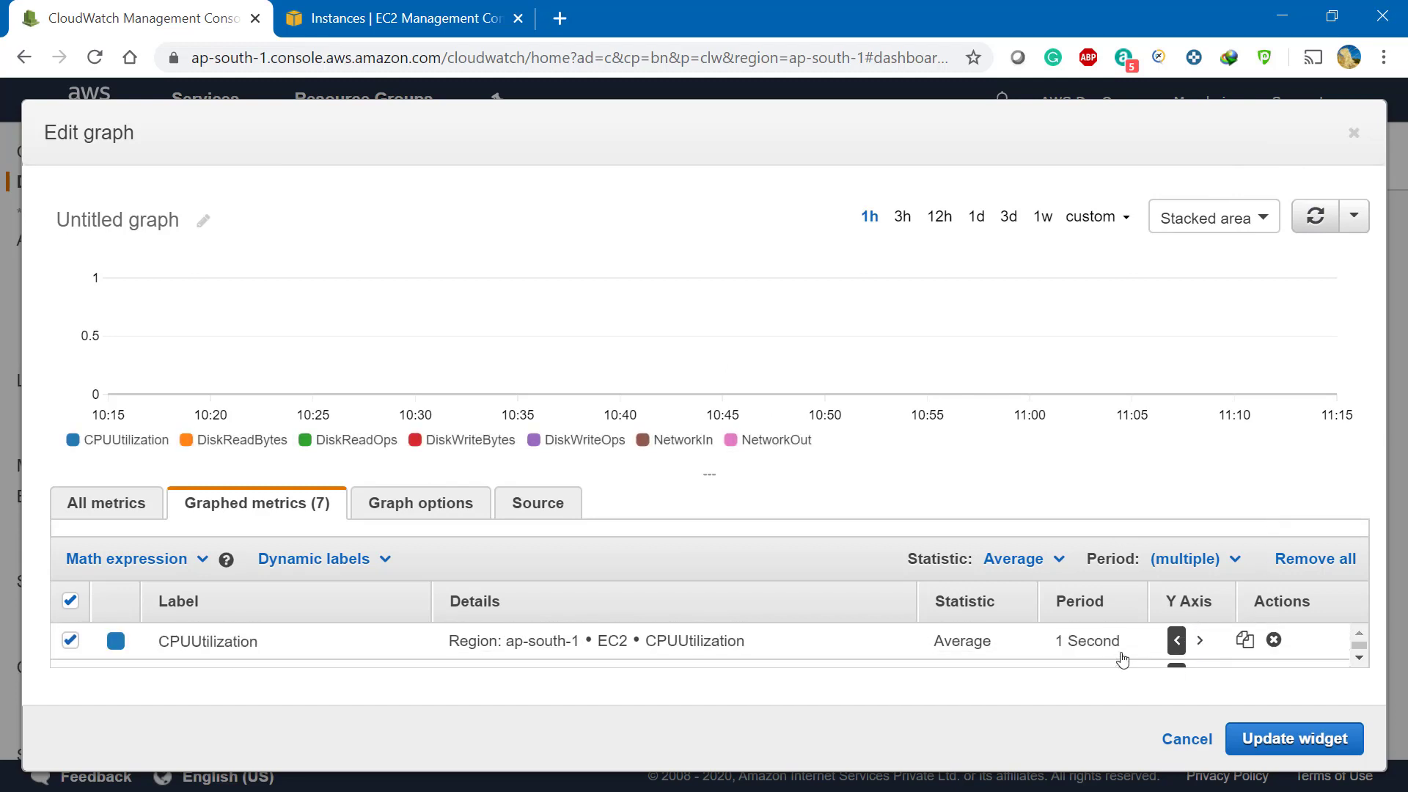
# Set the period of the CPUUtilization and DiskReadBytes metrics to 5 Seconds
pyautogui.scroll(-3, 1121, 656)
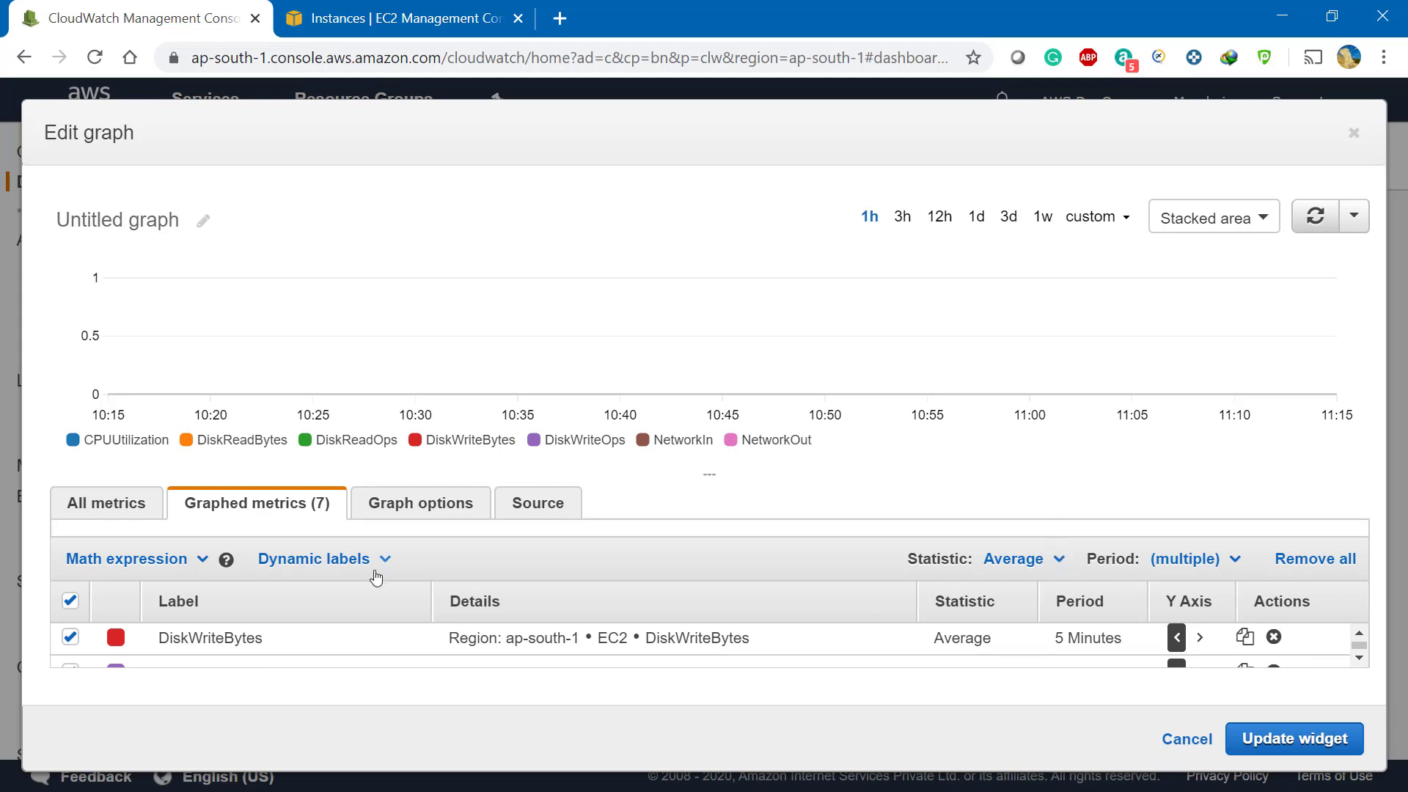
pyautogui.hotkey('ctrl', '-')
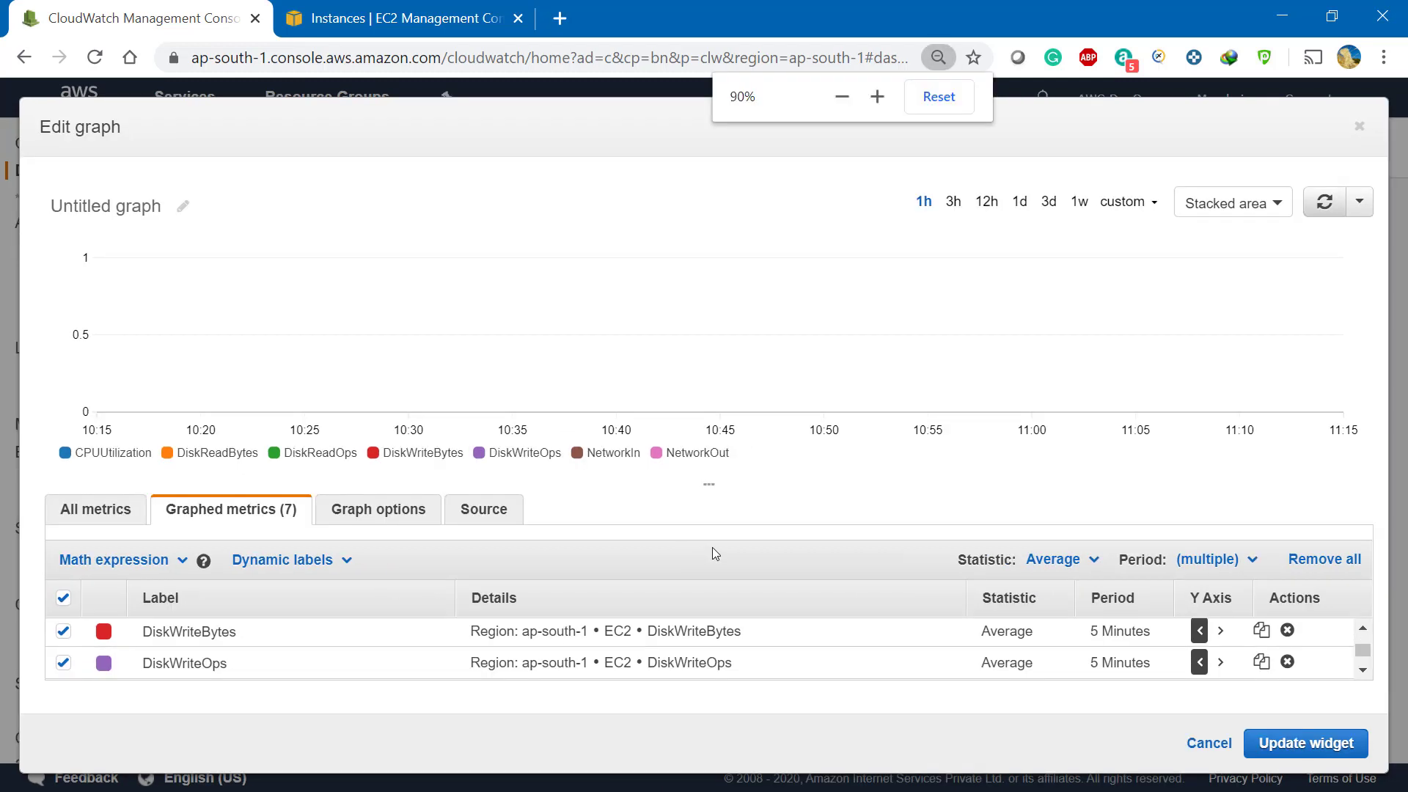
pyautogui.hotkey('ctrl', '-')
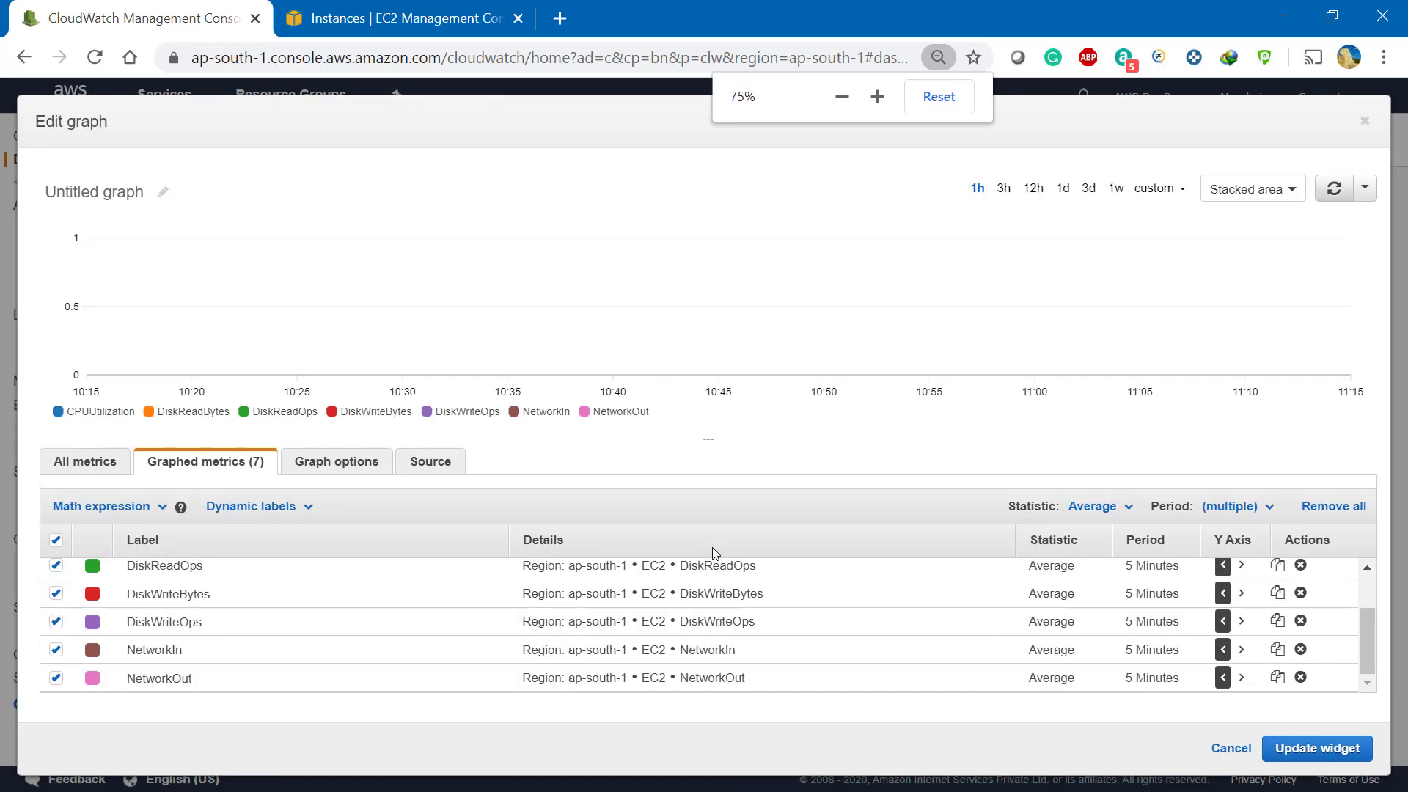
pyautogui.scroll(2, 836, 666)
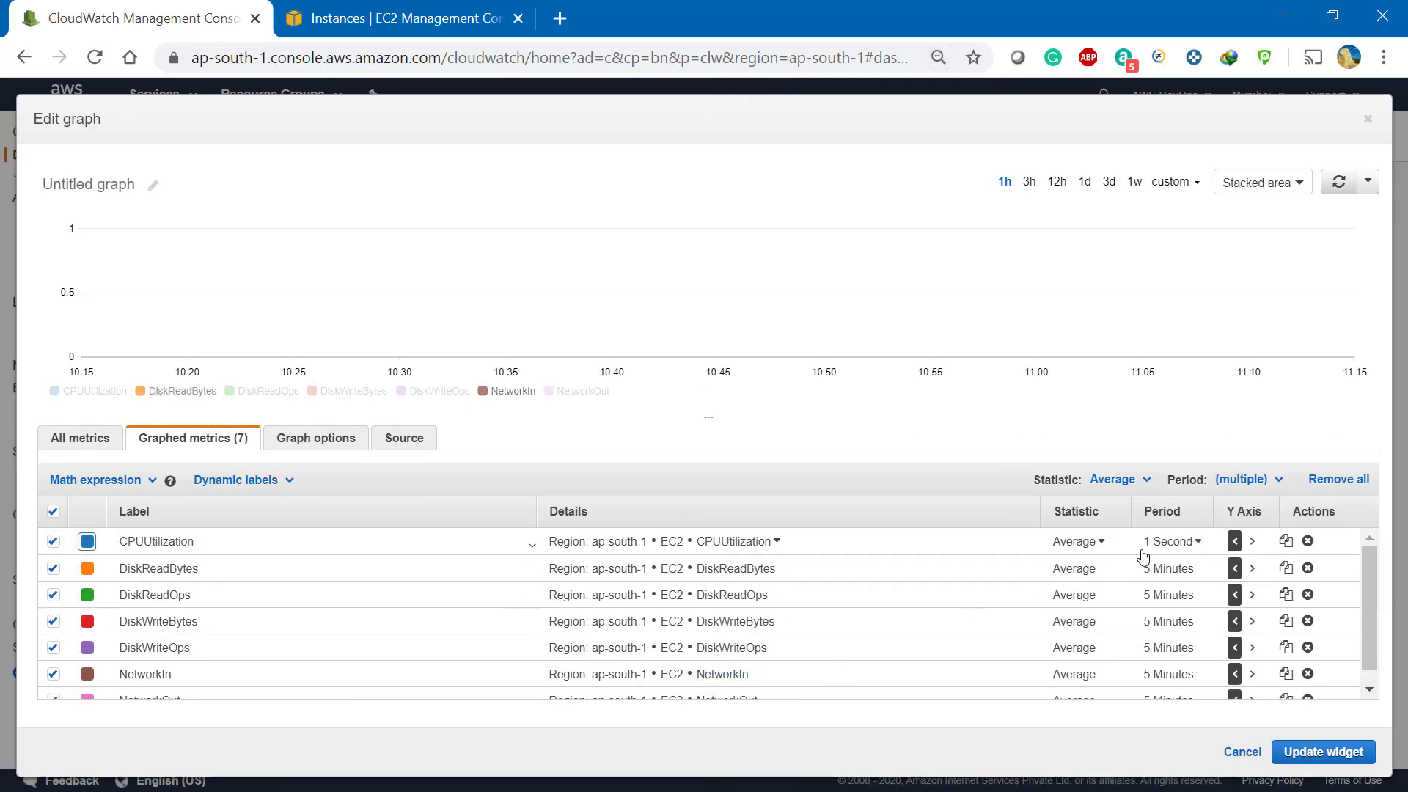
pyautogui.click(1171, 543)
pyautogui.click(1181, 246)
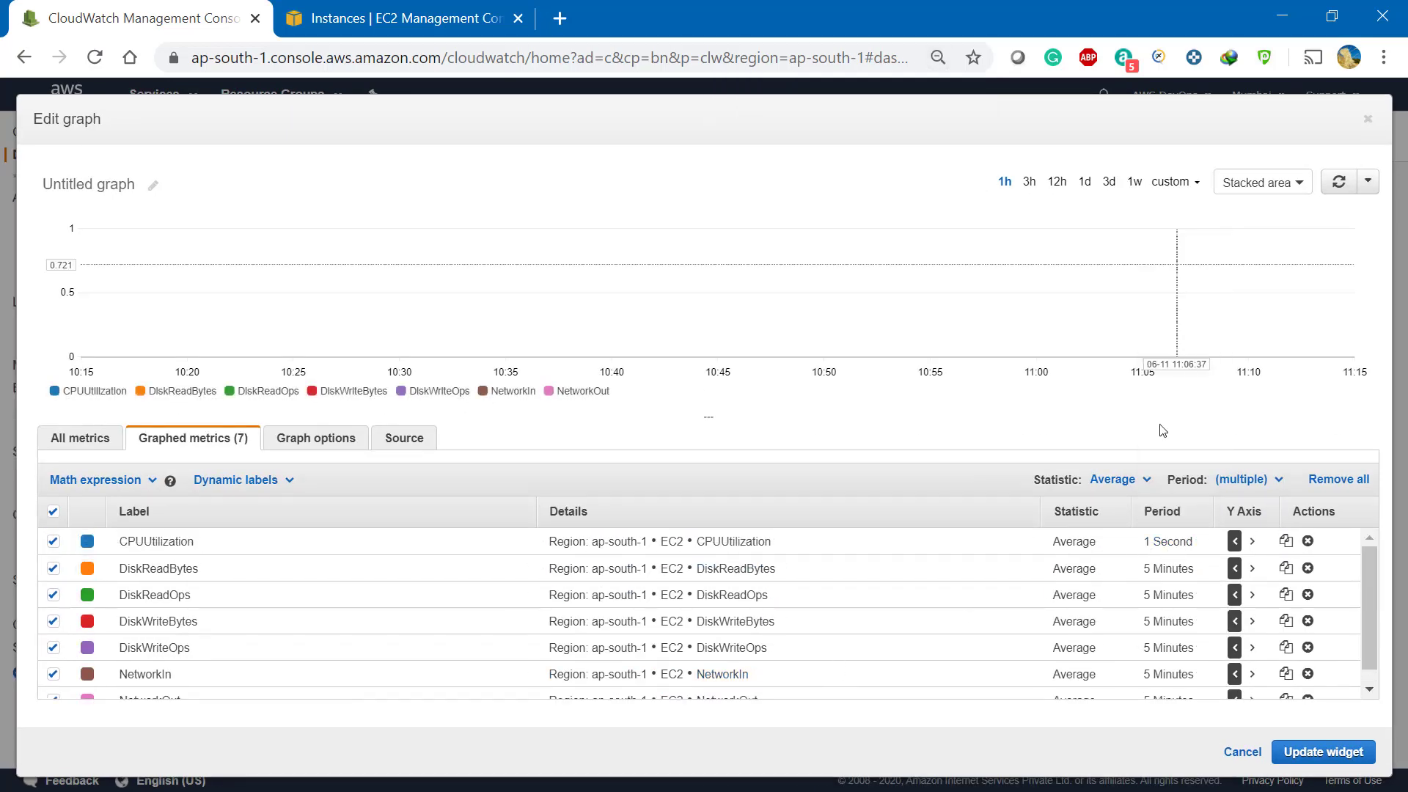
pyautogui.click(1180, 569)
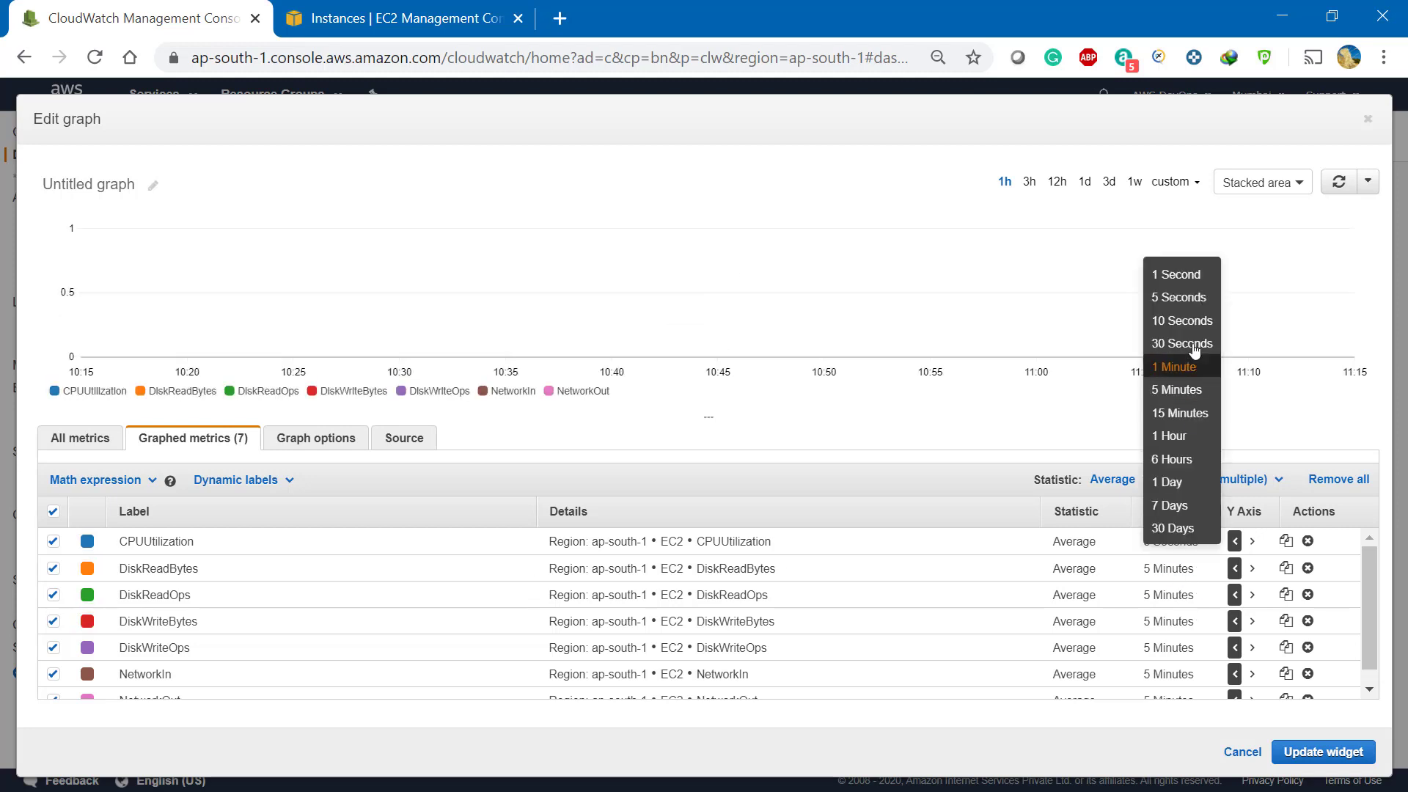
pyautogui.click(1178, 297)
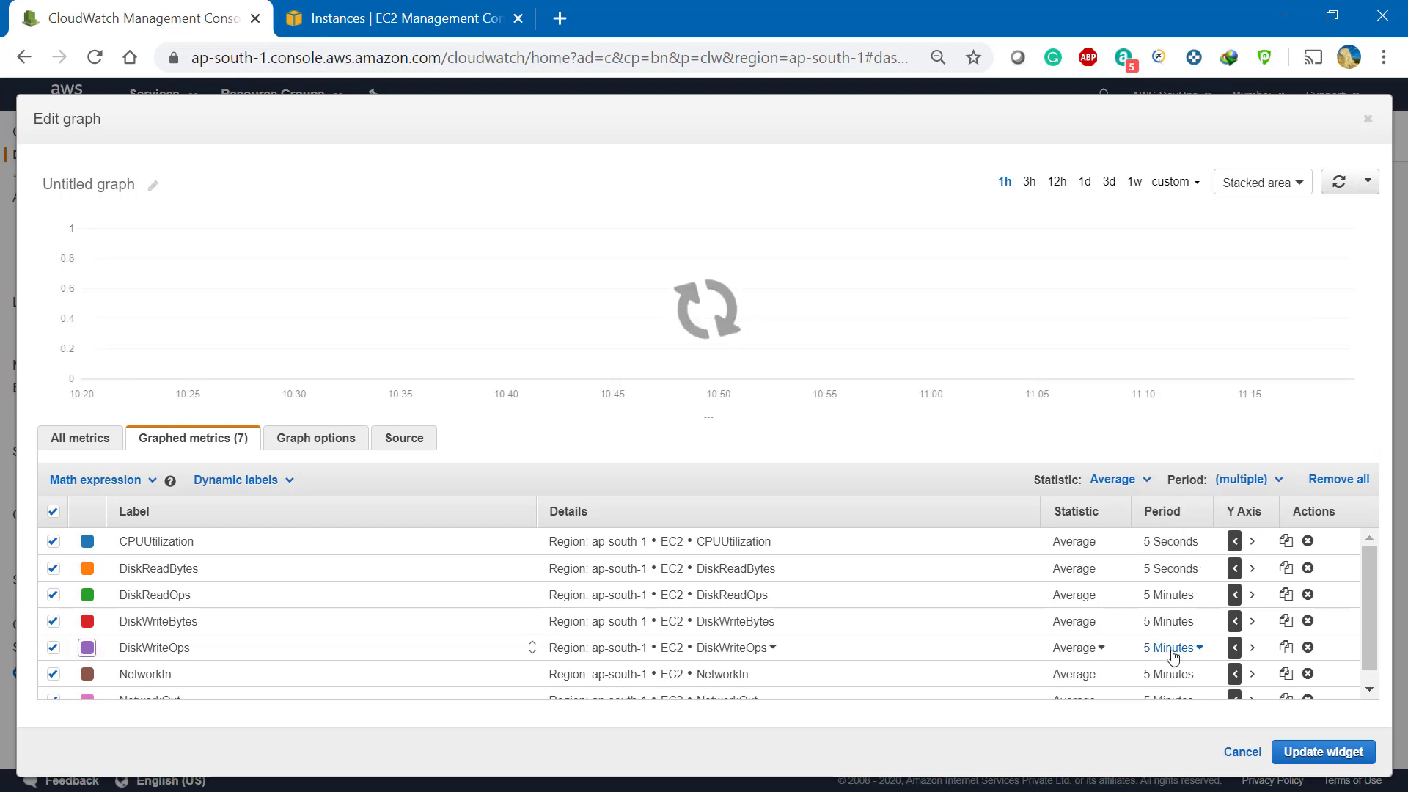
# Set the period of the DiskReadOps, DiskWriteBytes and DiskWriteOps metrics to 5 Seconds
pyautogui.click(1182, 597)
pyautogui.click(1179, 323)
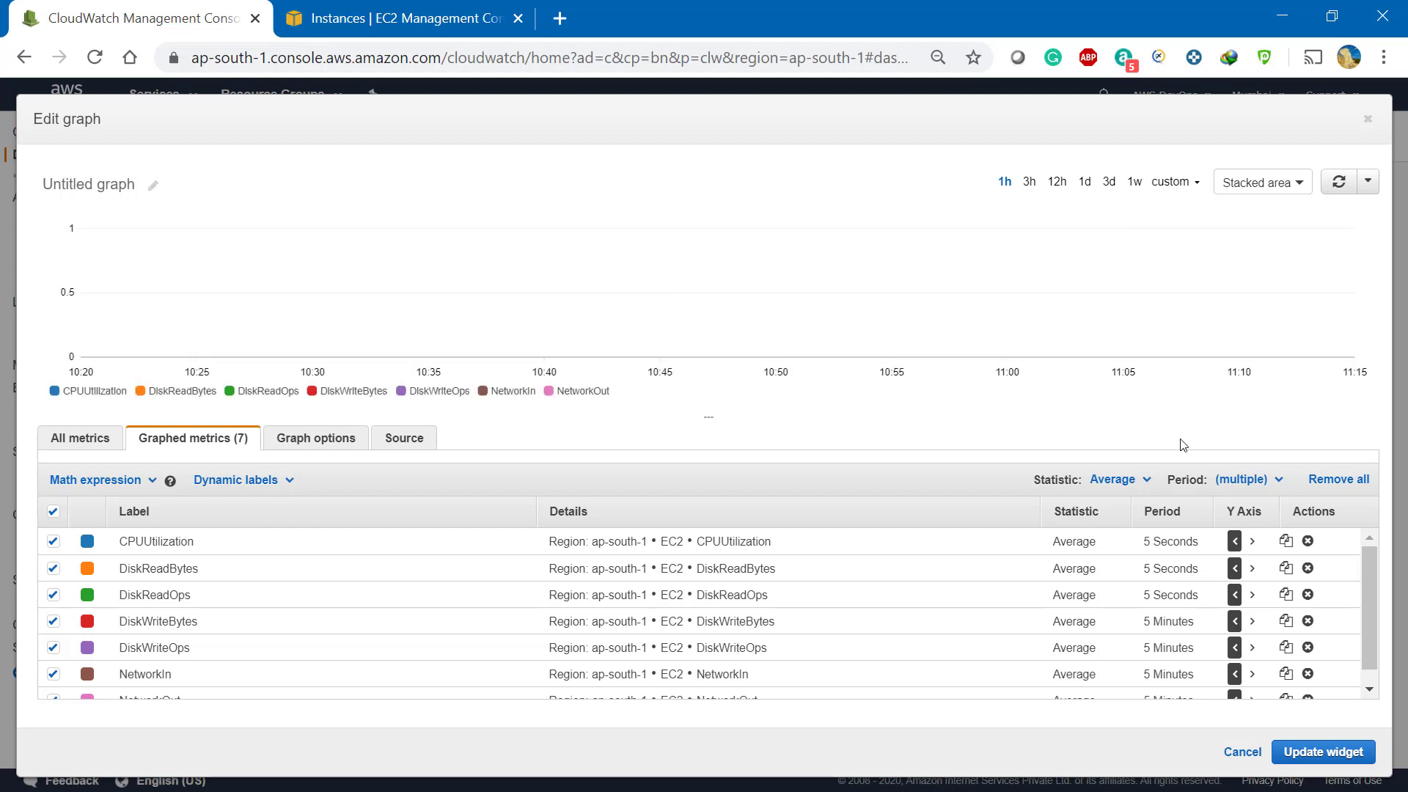
pyautogui.click(1176, 622)
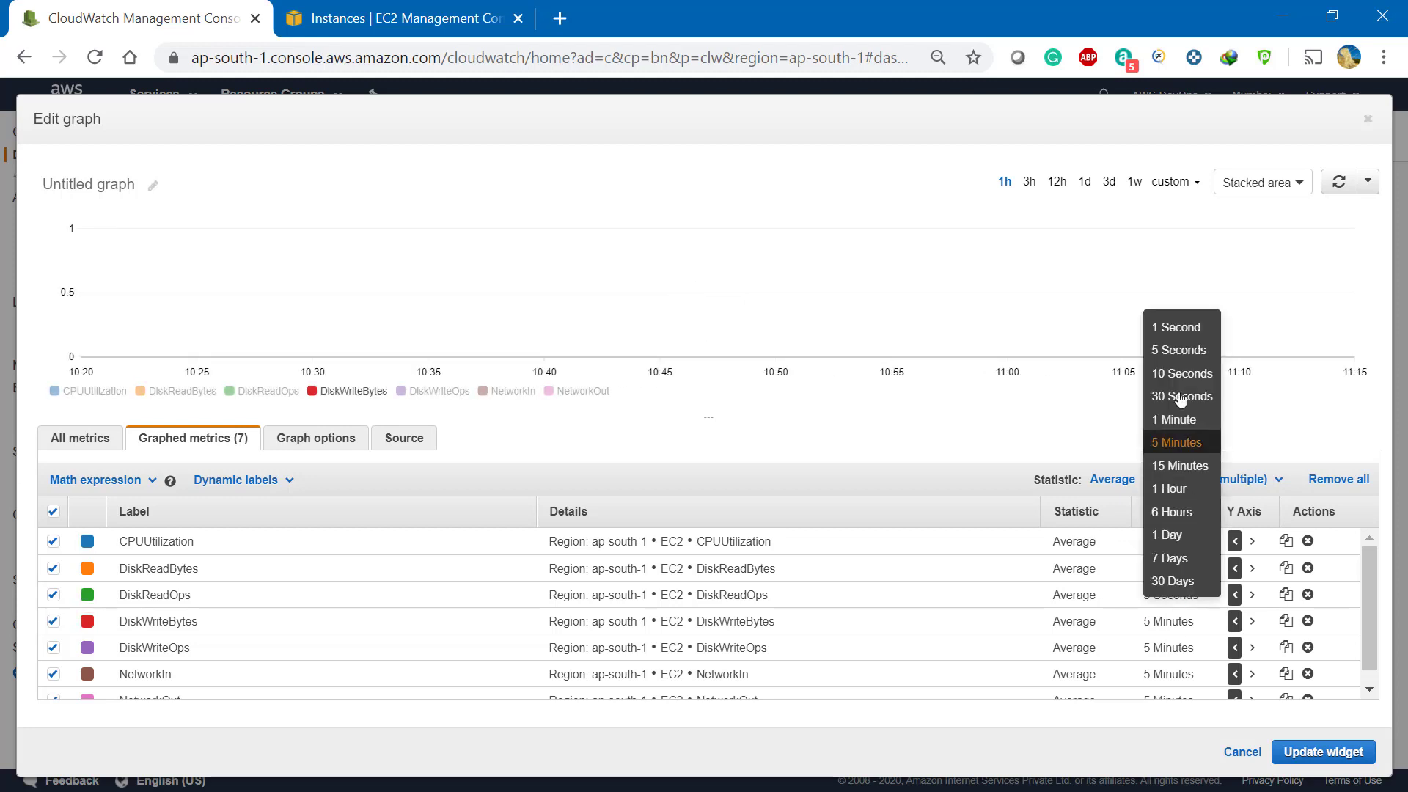
pyautogui.click(1179, 350)
pyautogui.click(1166, 647)
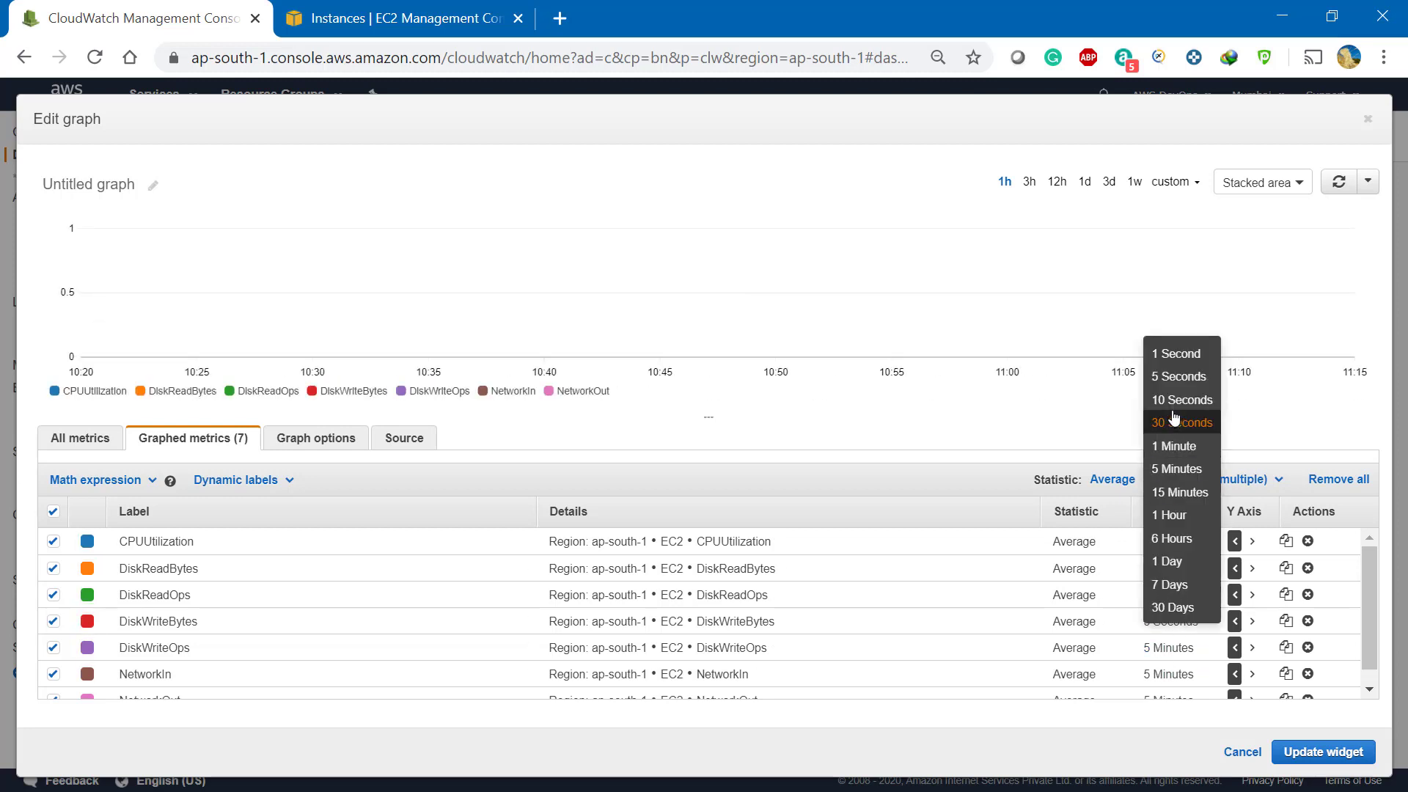
pyautogui.click(1179, 376)
# Set the period of the NetworkIn and NetworkOut metrics to 5 Seconds and update the widget
pyautogui.click(1171, 673)
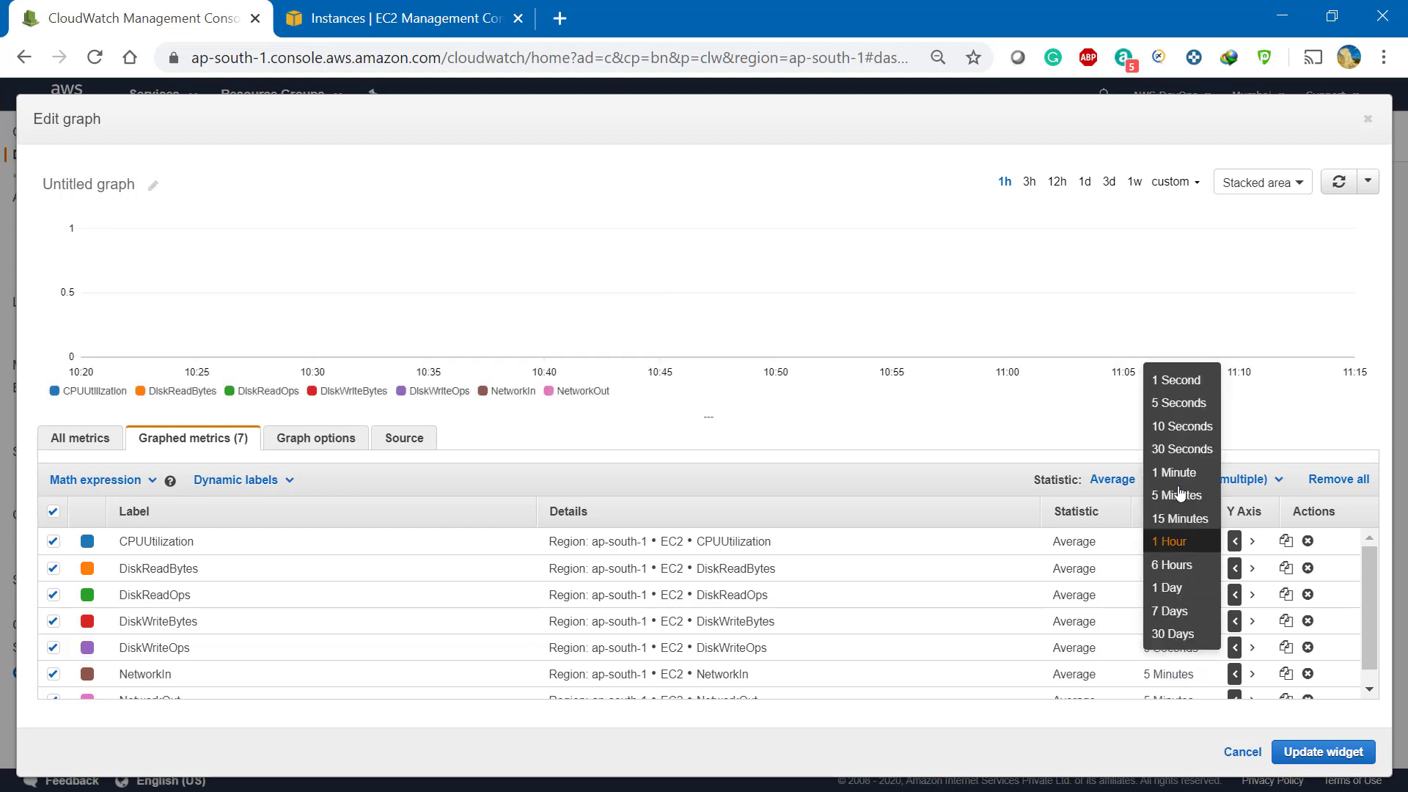
pyautogui.click(1179, 403)
pyautogui.scroll(-1, 1172, 663)
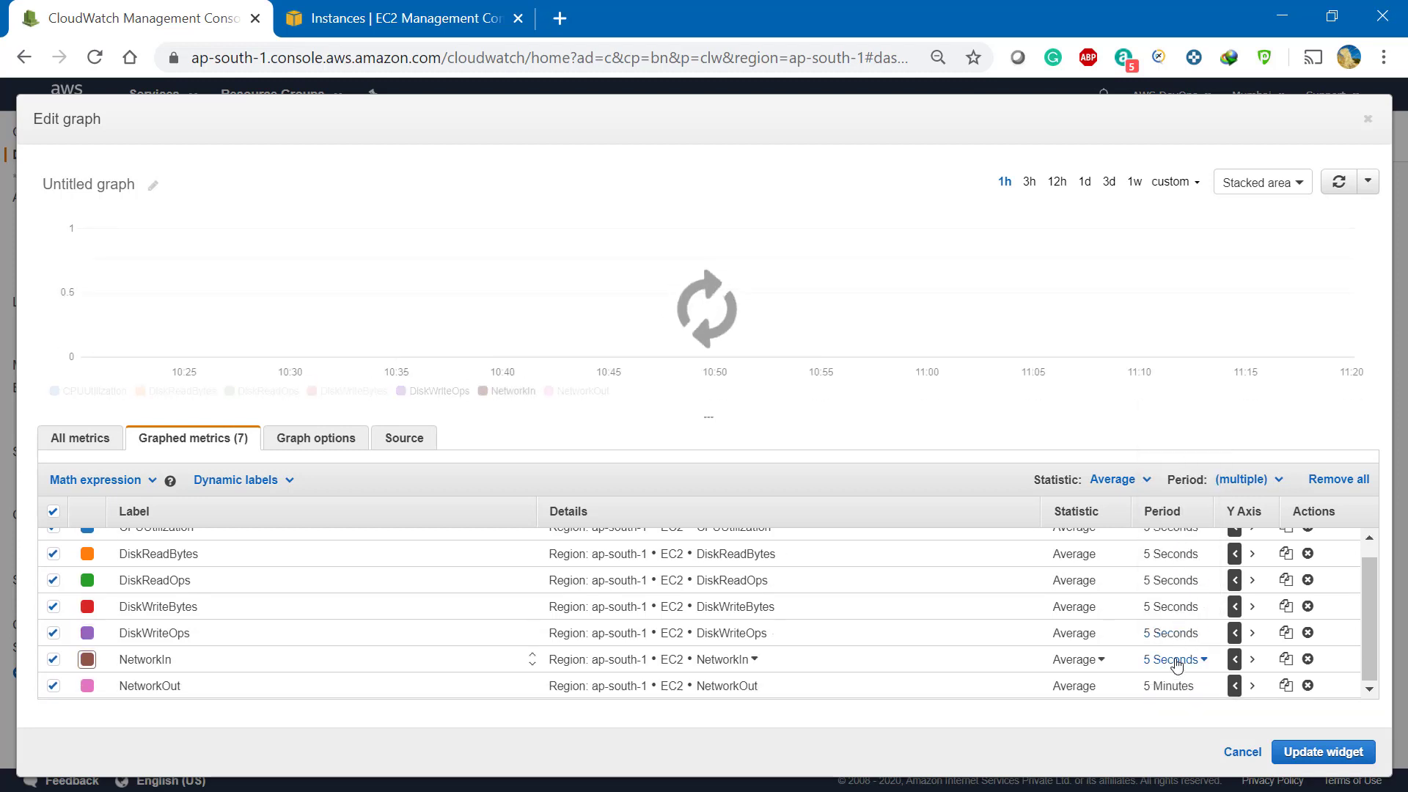
pyautogui.click(1171, 685)
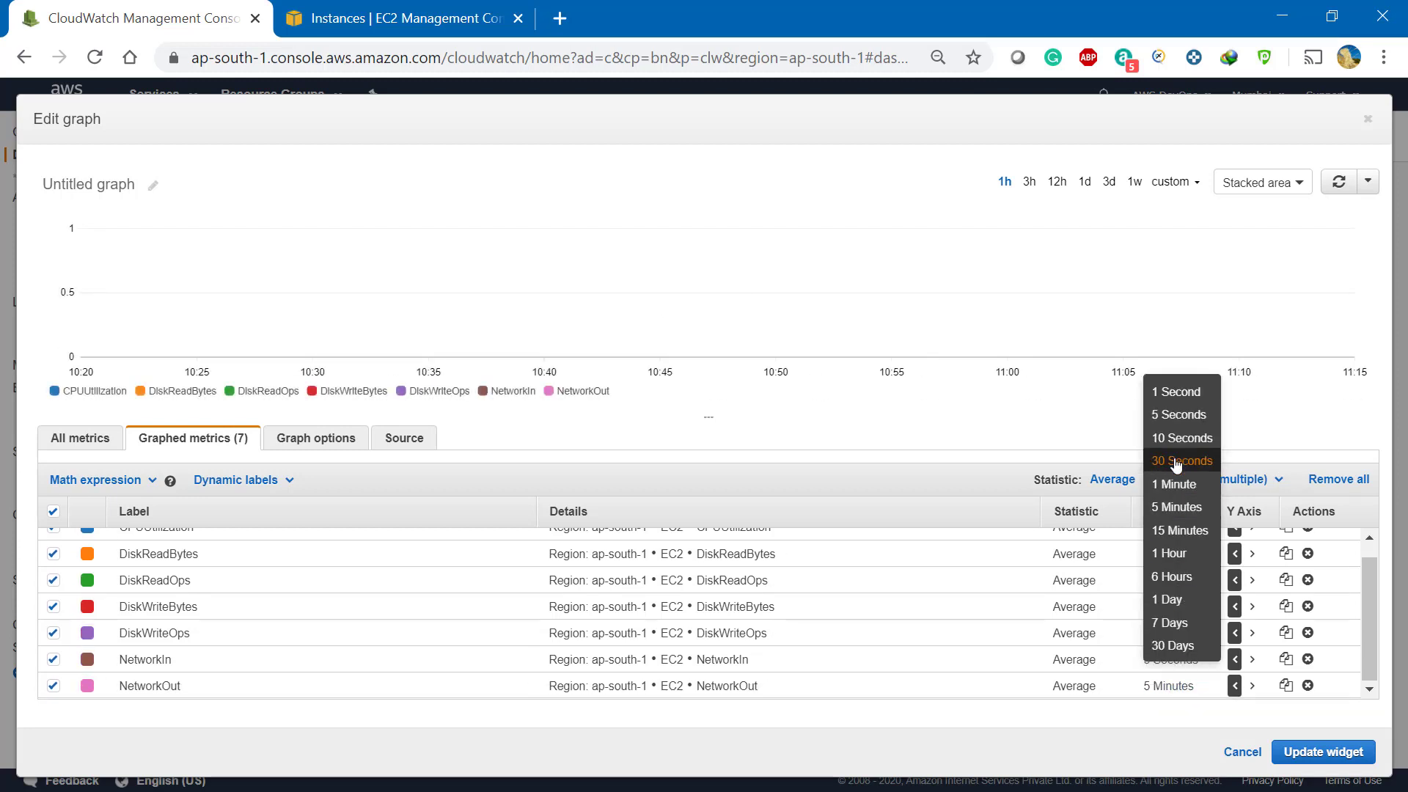
pyautogui.click(1177, 415)
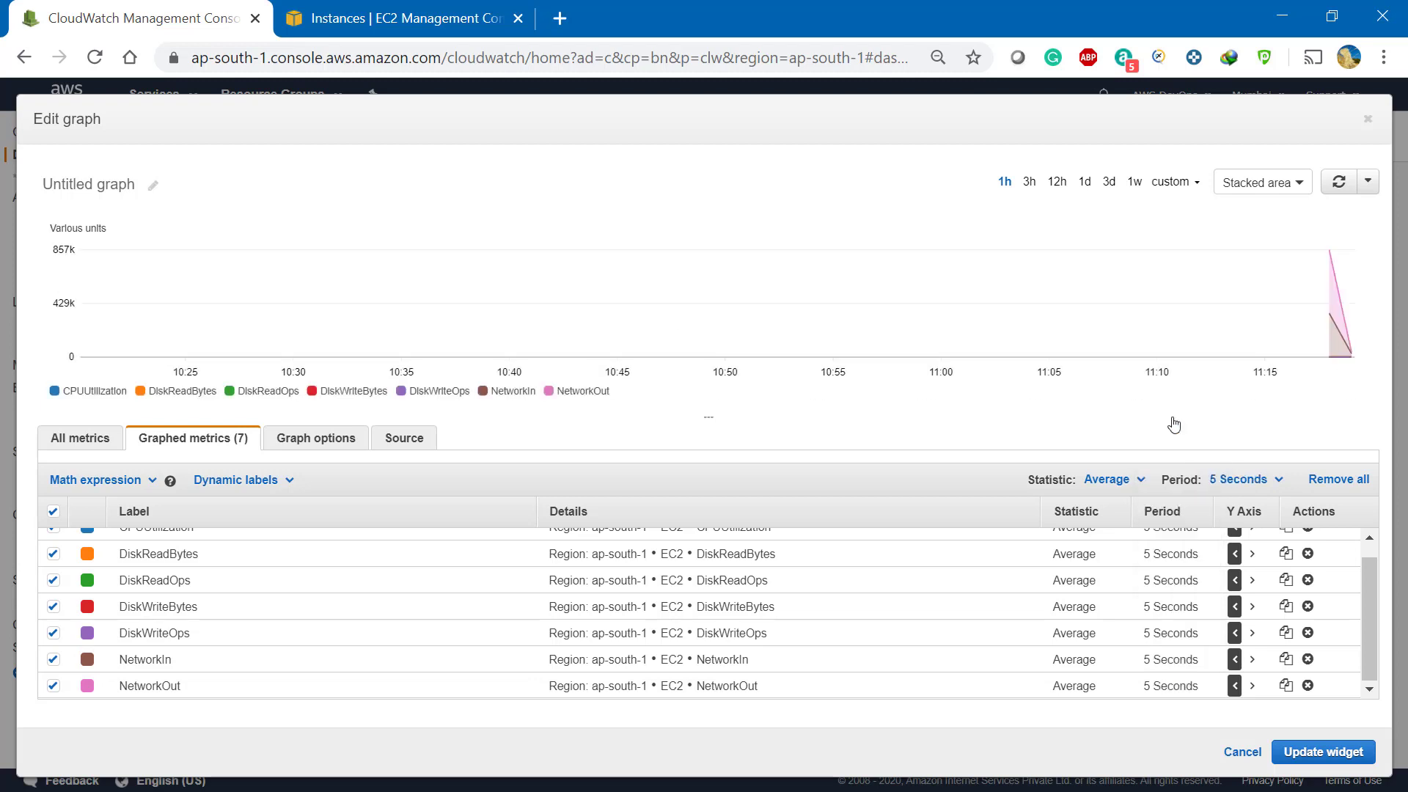
pyautogui.click(1324, 754)
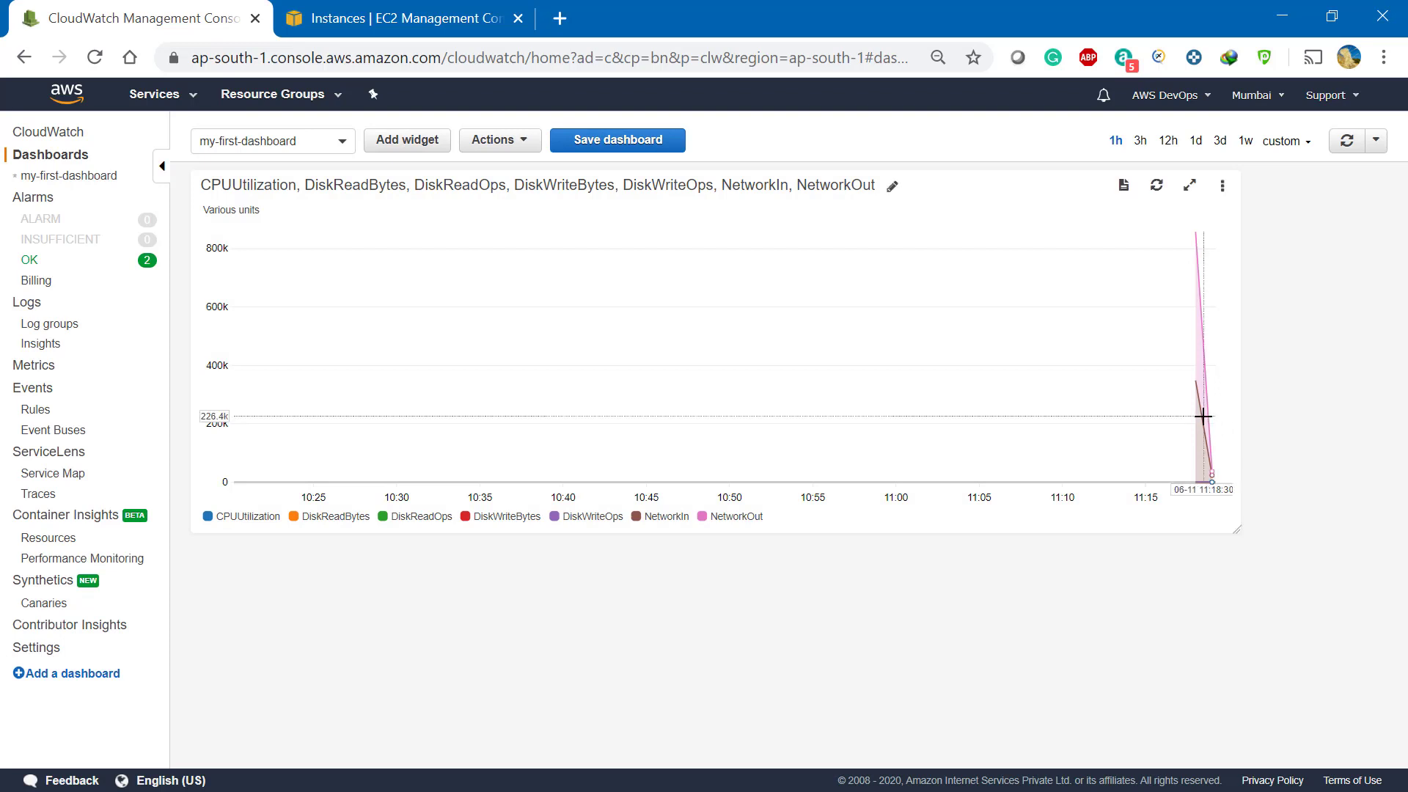
# Inspect the metric values plotted on the dashboard widget and refresh its data several times
pyautogui.moveTo(1204, 406)
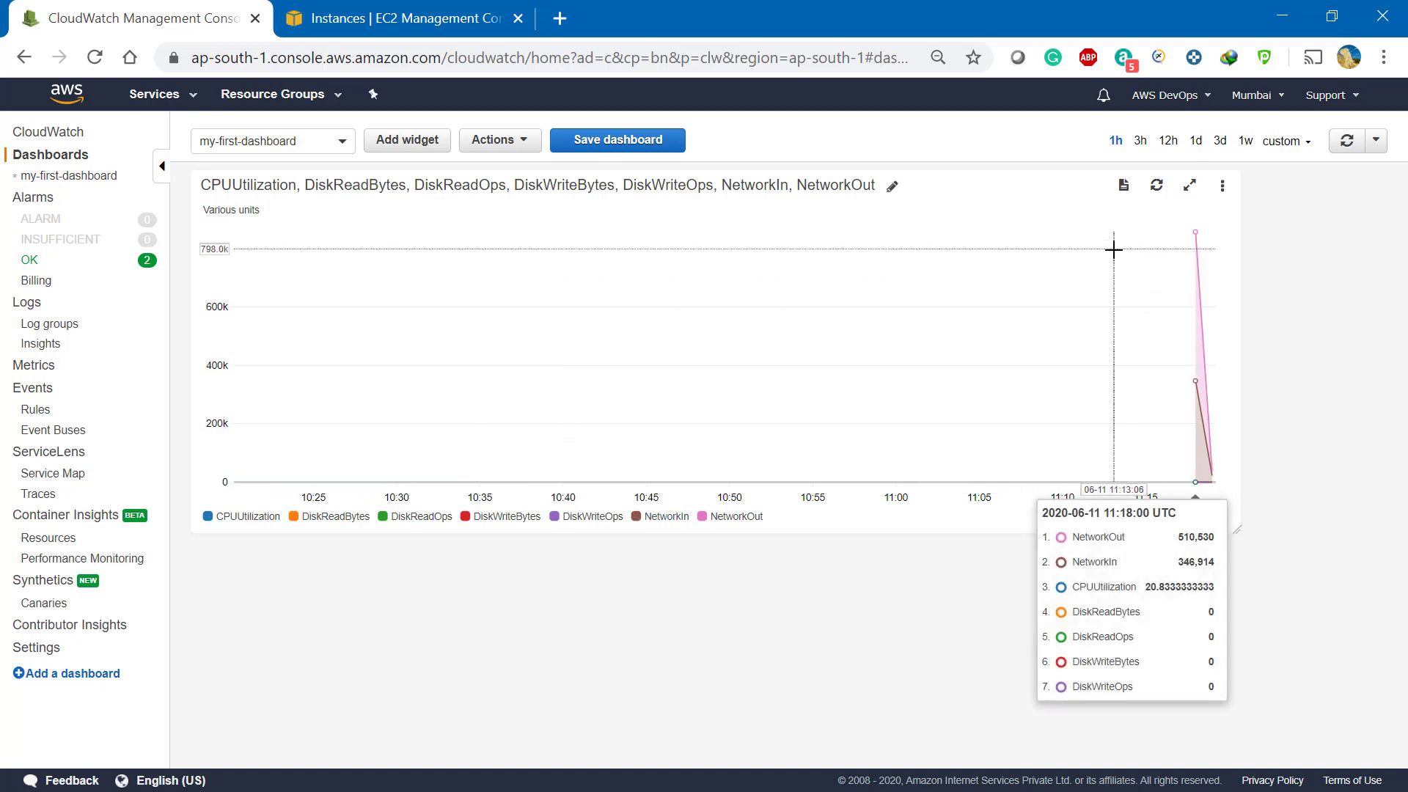
pyautogui.click(1157, 187)
pyautogui.click(1158, 190)
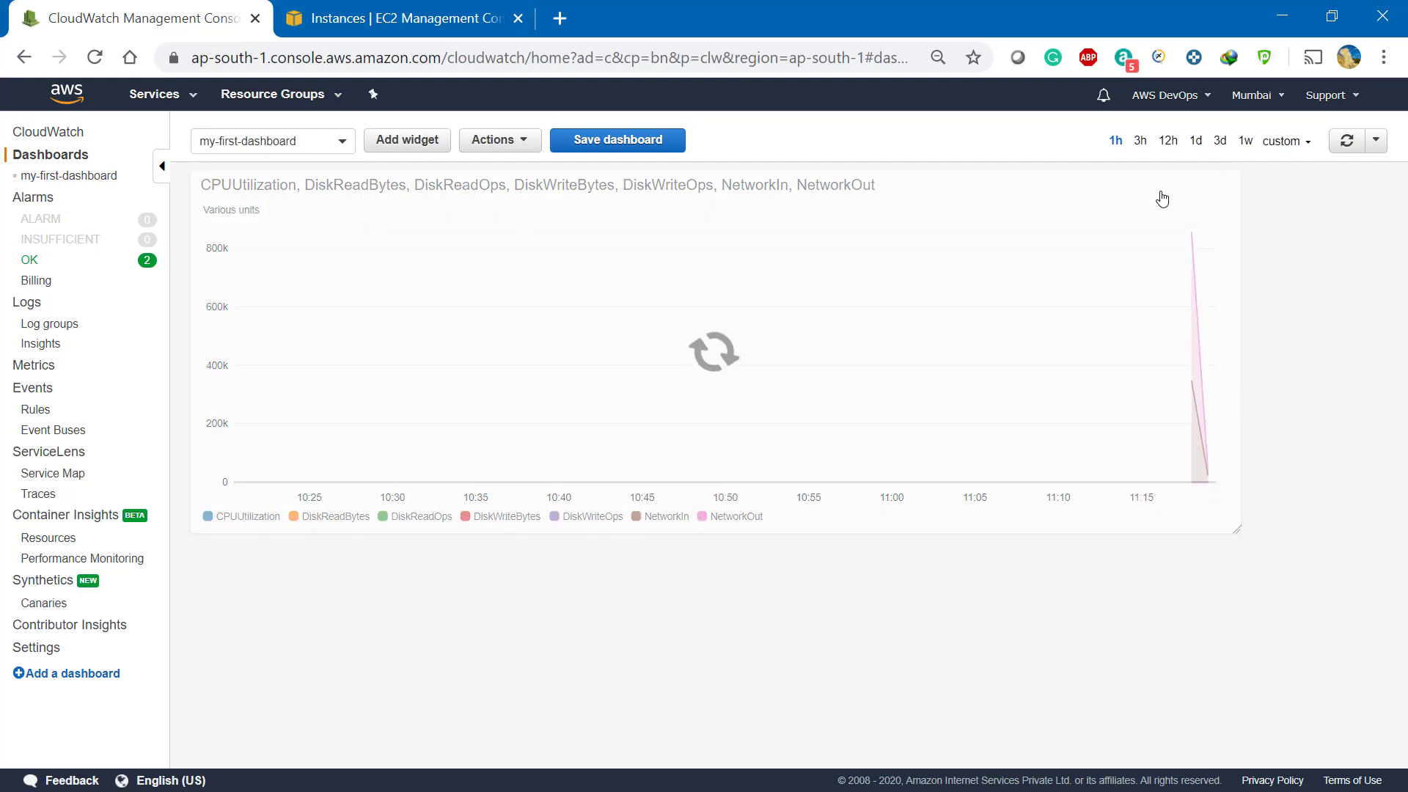
pyautogui.click(1158, 189)
pyautogui.click(1158, 189)
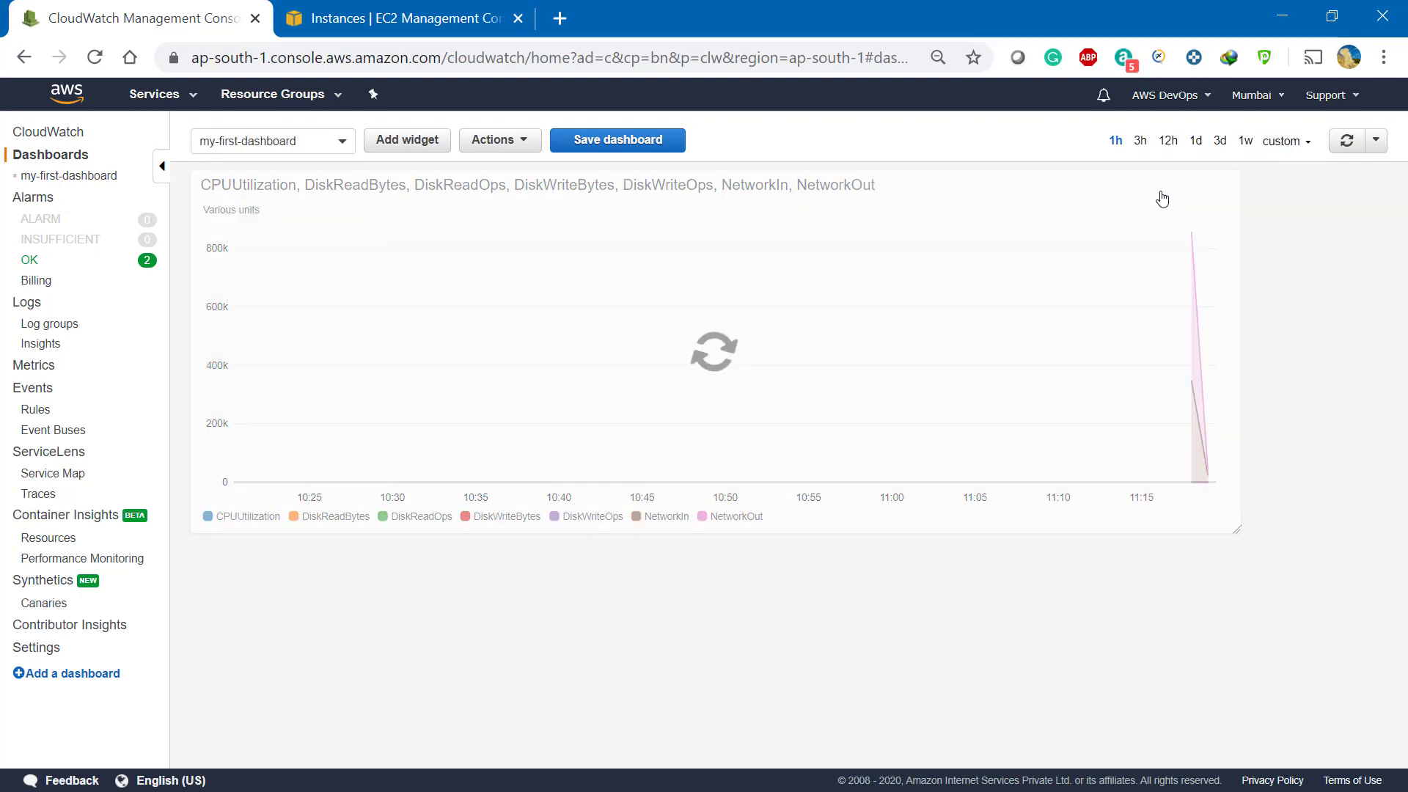
pyautogui.click(1159, 189)
pyautogui.click(1158, 189)
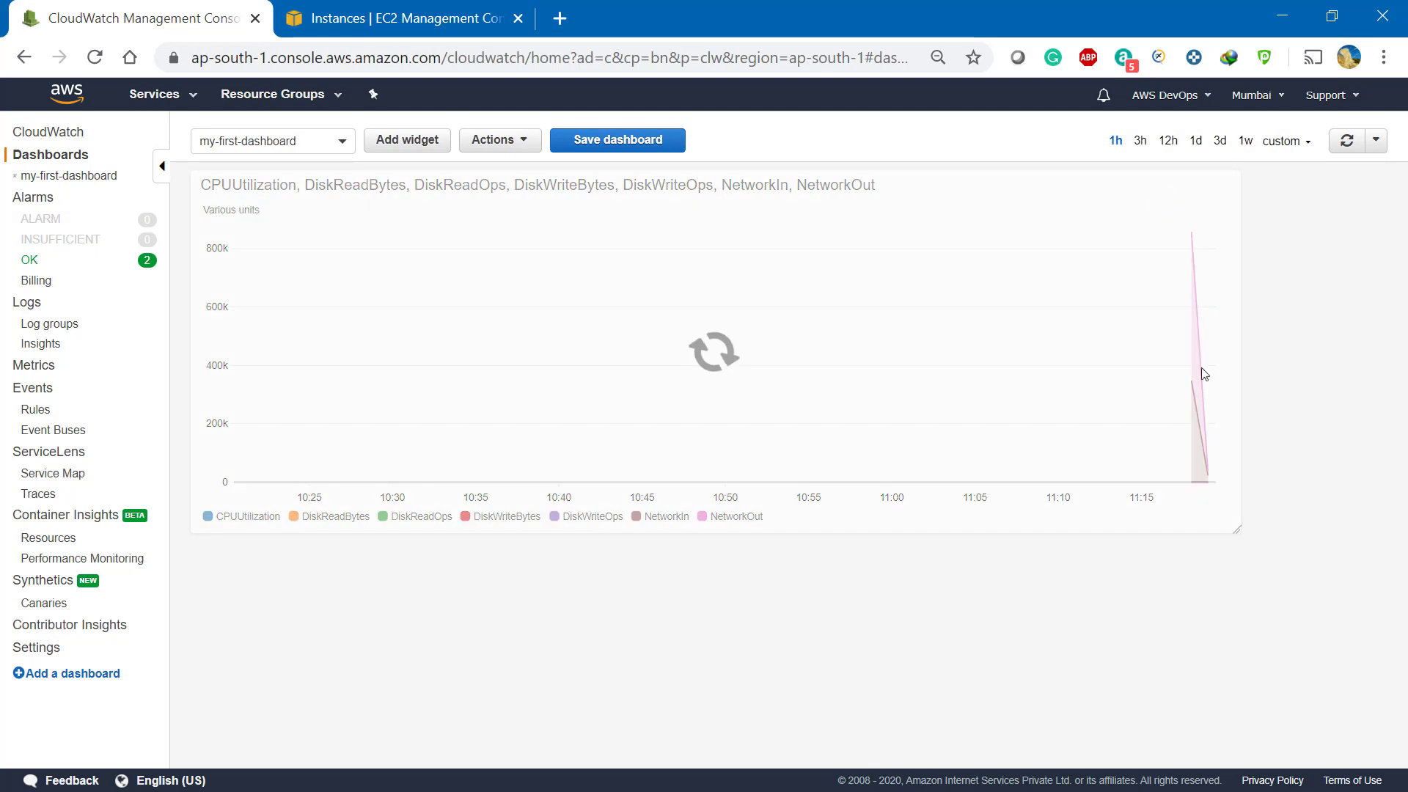
# Refresh the widget again and examine the metric values at its newest data points
pyautogui.click(1225, 184)
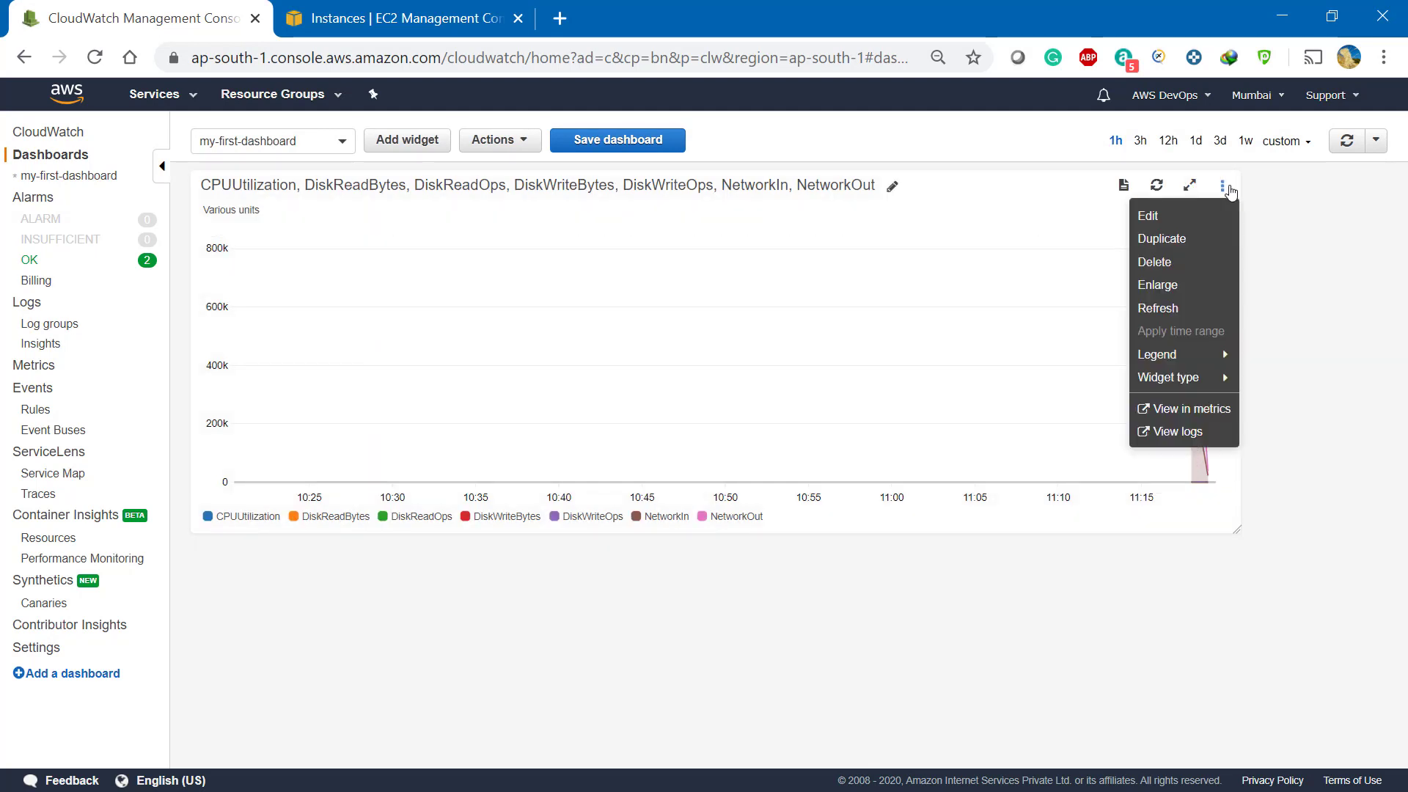
pyautogui.click(1317, 252)
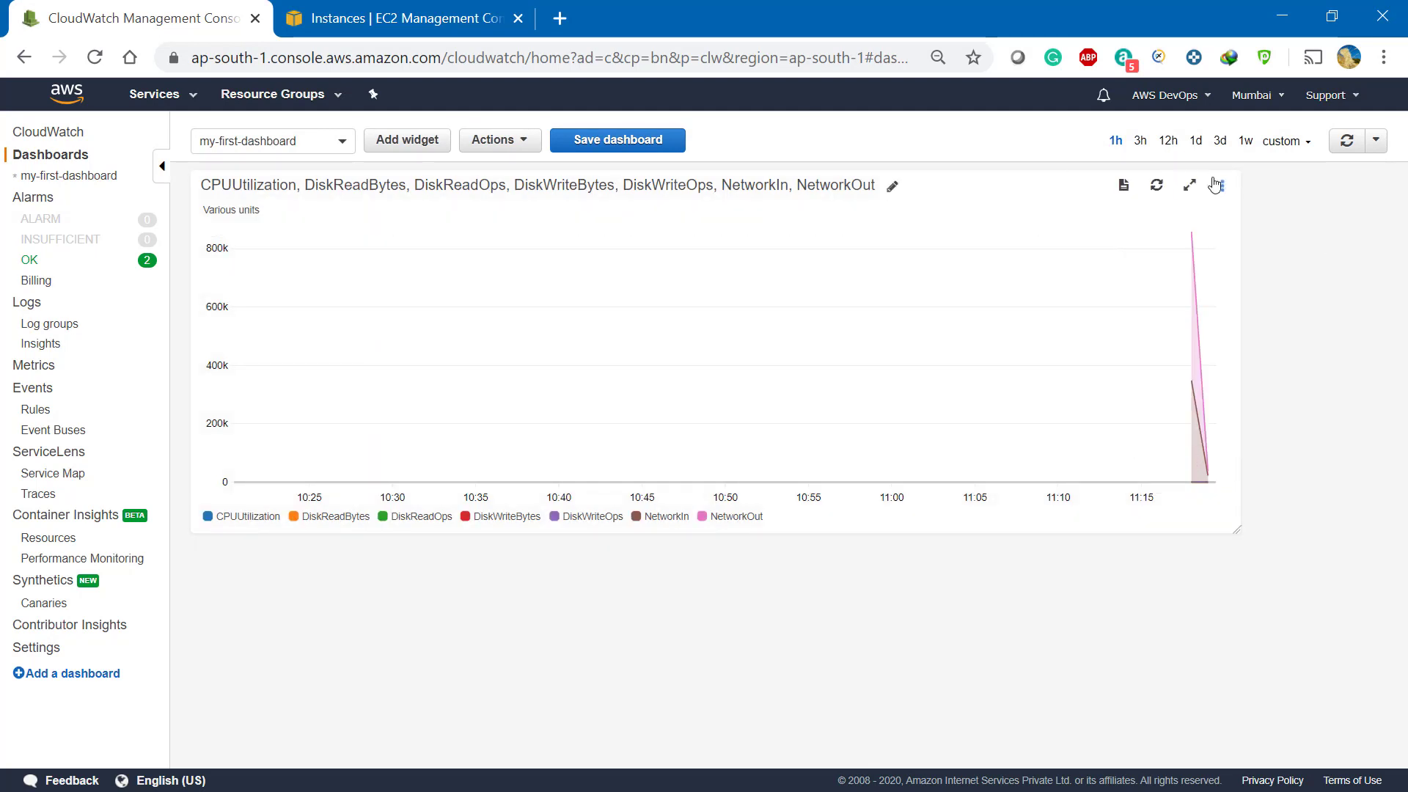
pyautogui.click(1222, 186)
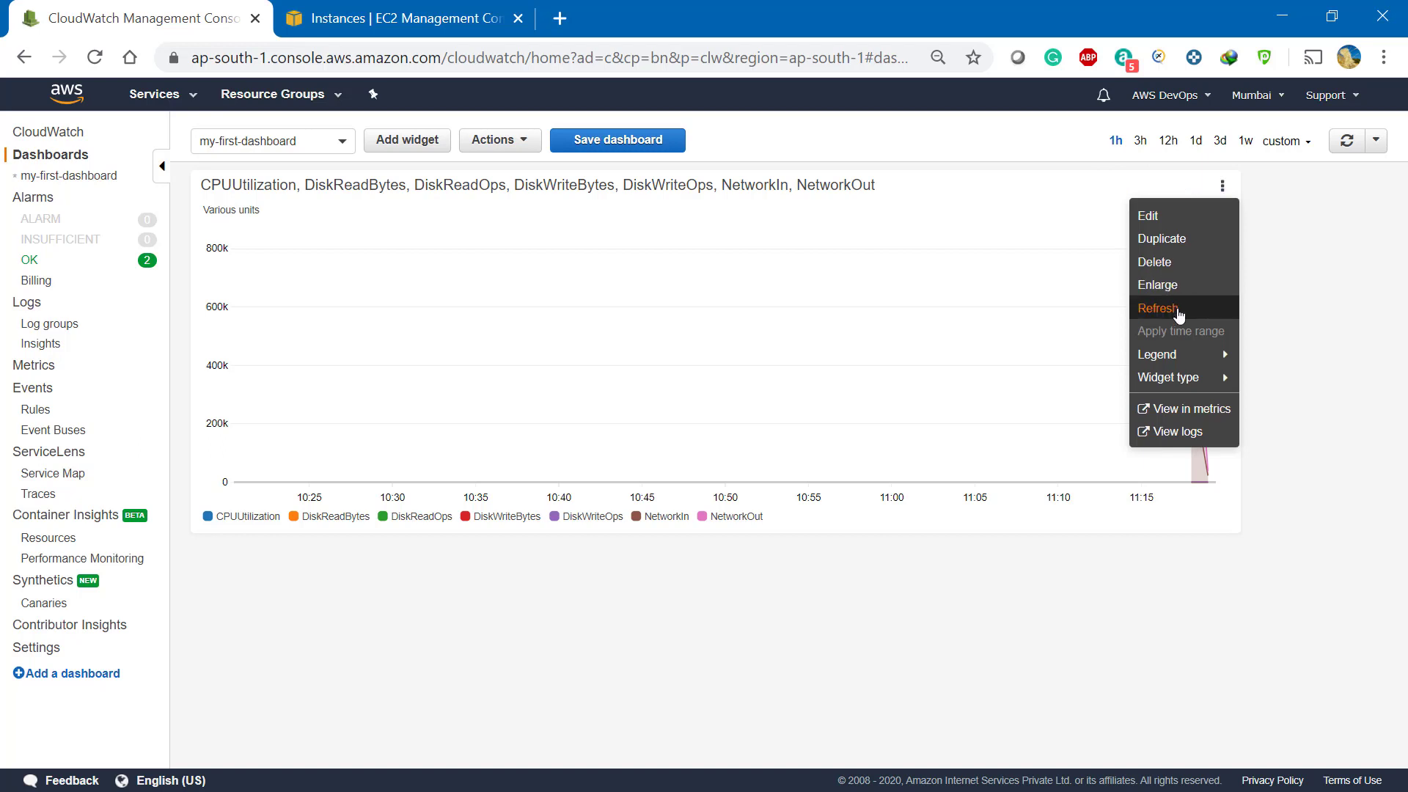
pyautogui.click(1174, 308)
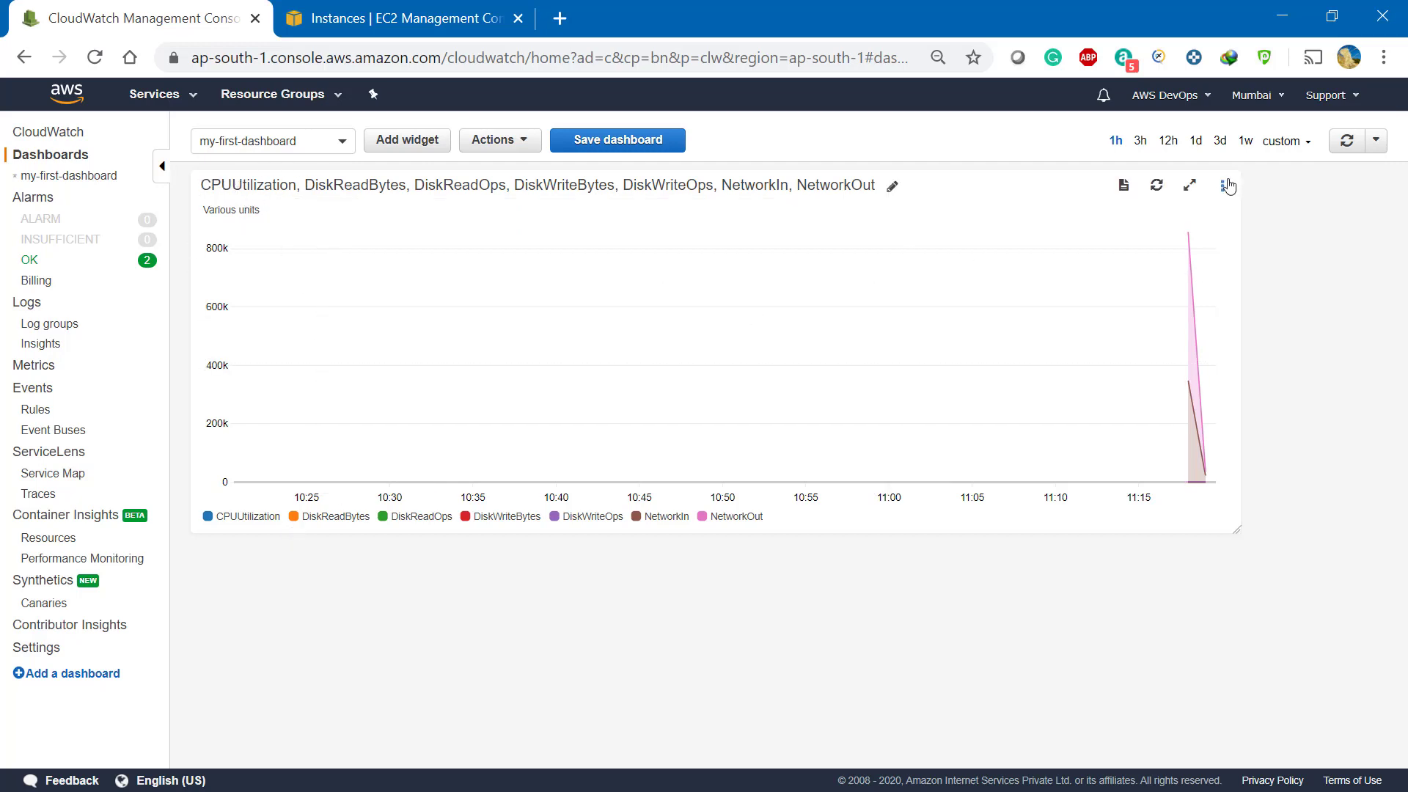
pyautogui.moveTo(1192, 253)
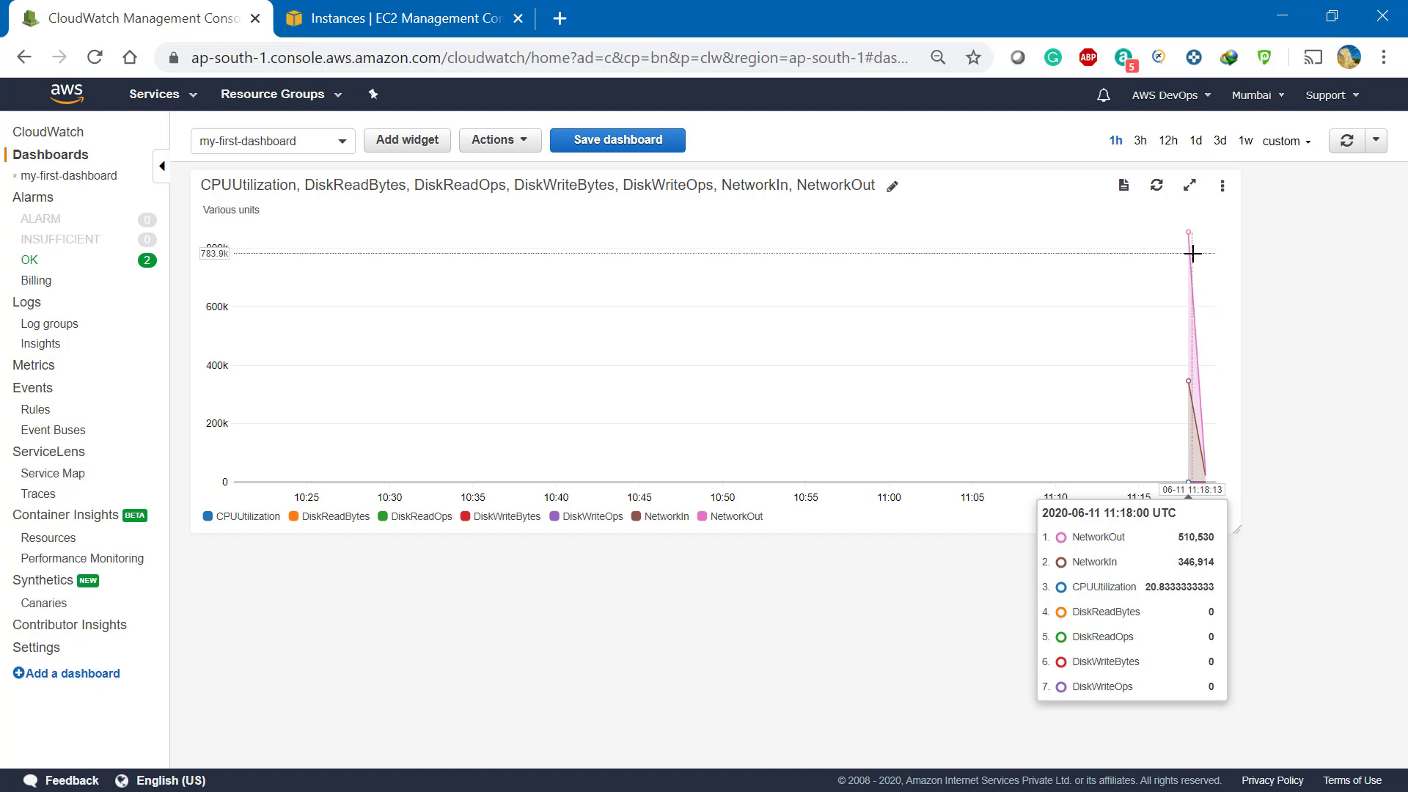
pyautogui.click(1156, 185)
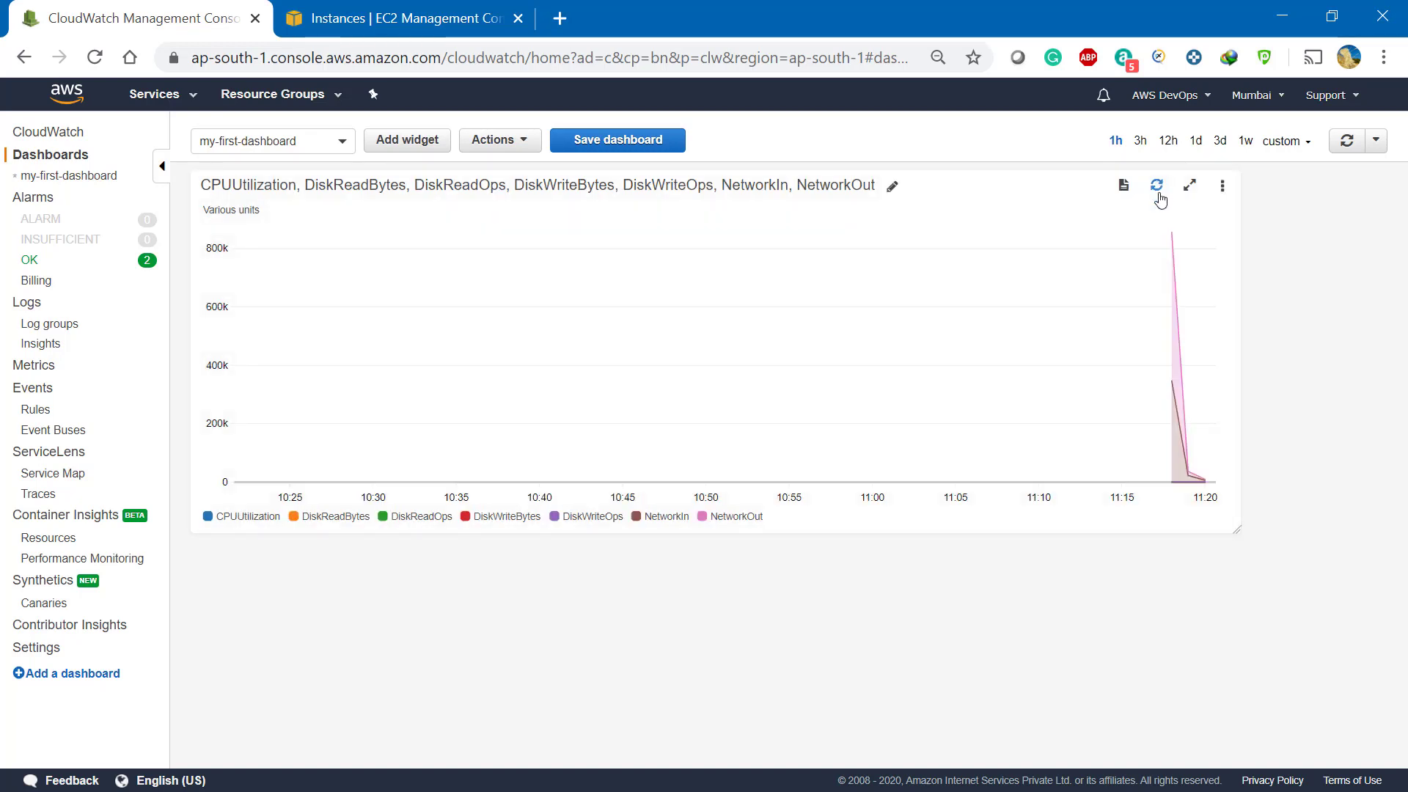
pyautogui.moveTo(1189, 327)
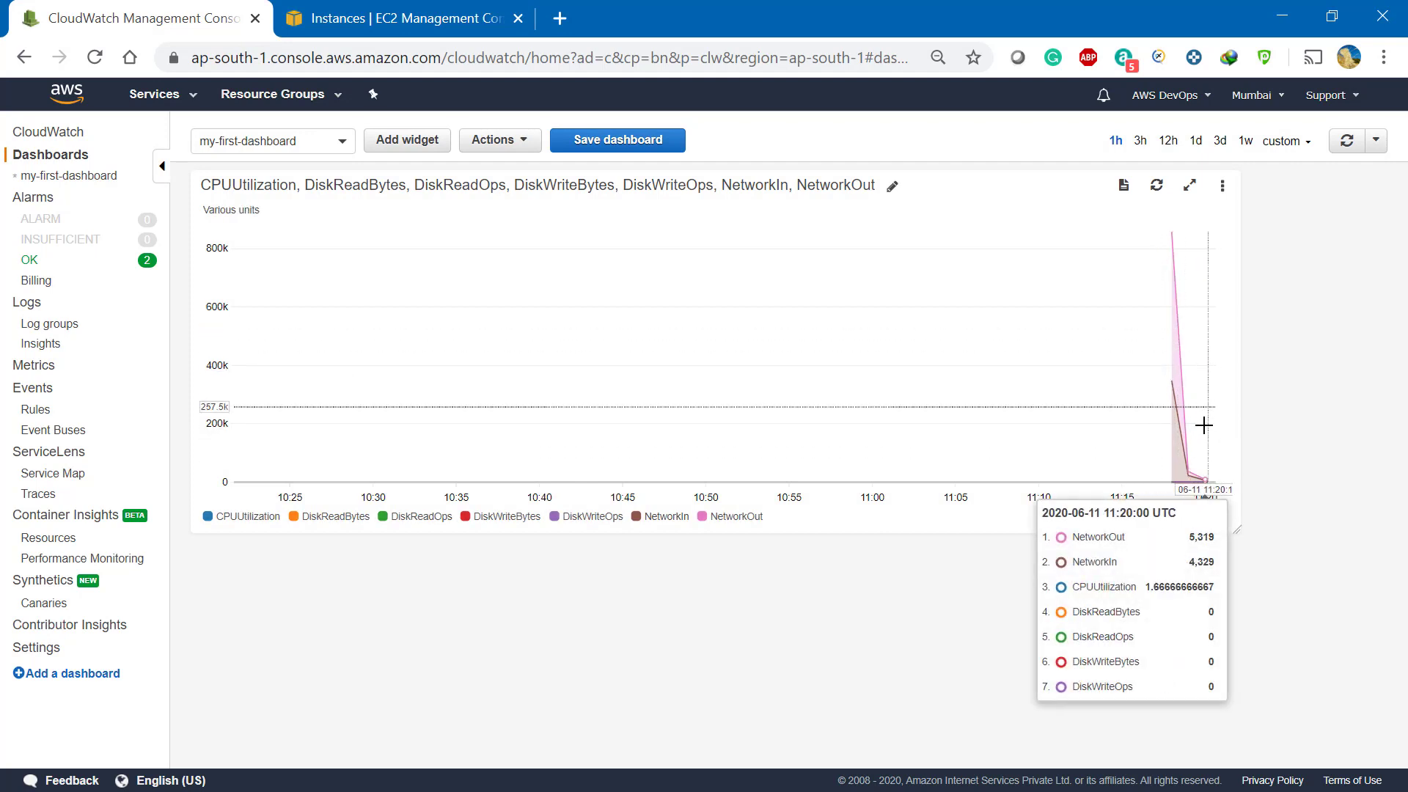